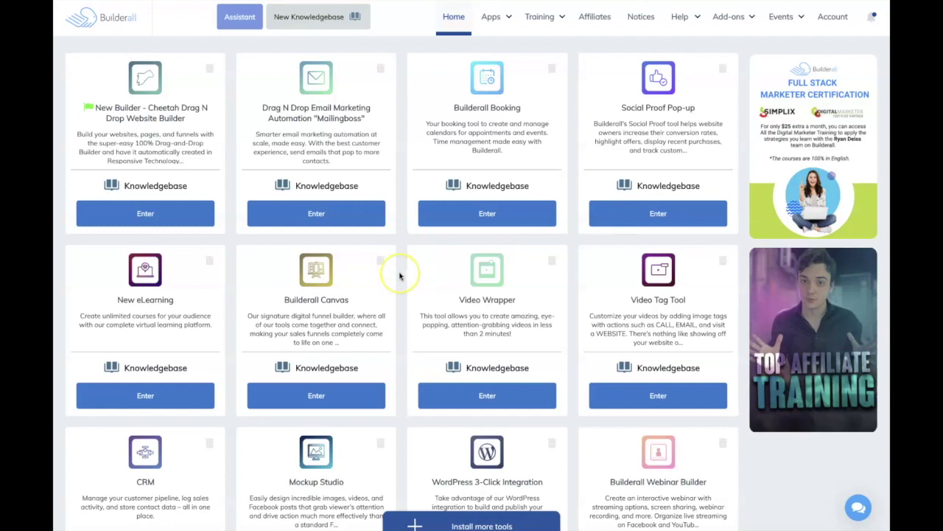
- Open the Agency Funnels collection inside the Funnel Club tool
{"action": "scroll", "coordinate": [399, 276], "scroll_direction": "down", "scroll_amount": 6}
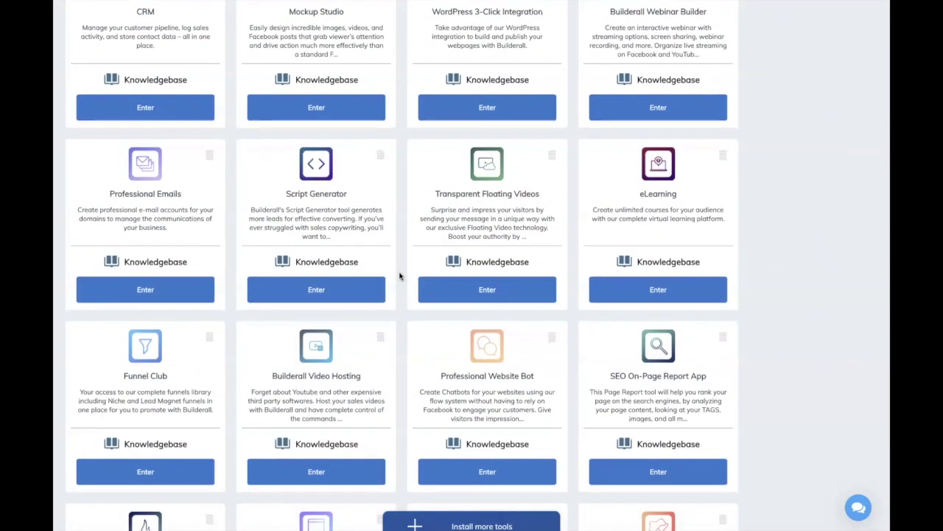
{"action": "scroll", "coordinate": [400, 275], "scroll_direction": "down", "scroll_amount": 4}
{"action": "scroll", "coordinate": [400, 273], "scroll_direction": "up", "scroll_amount": 1}
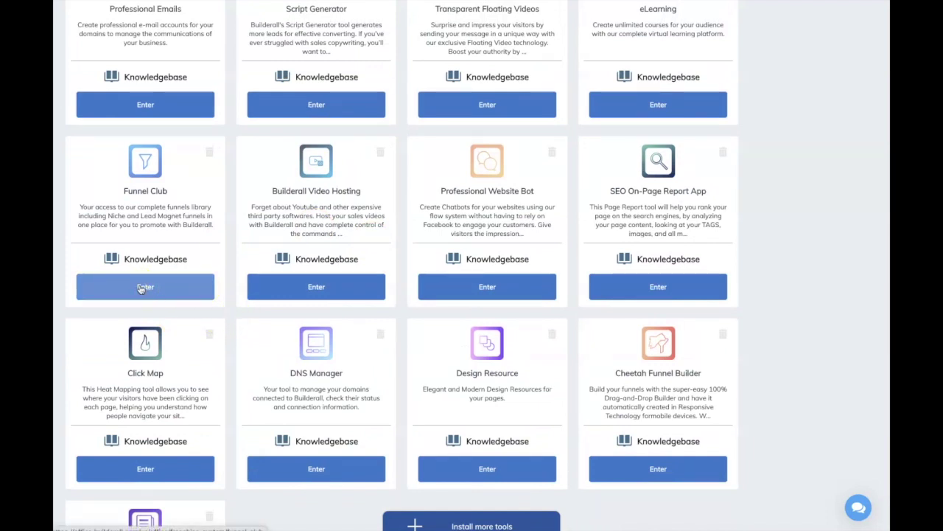
{"action": "left_click", "coordinate": [146, 290]}
{"action": "left_click", "coordinate": [146, 291]}
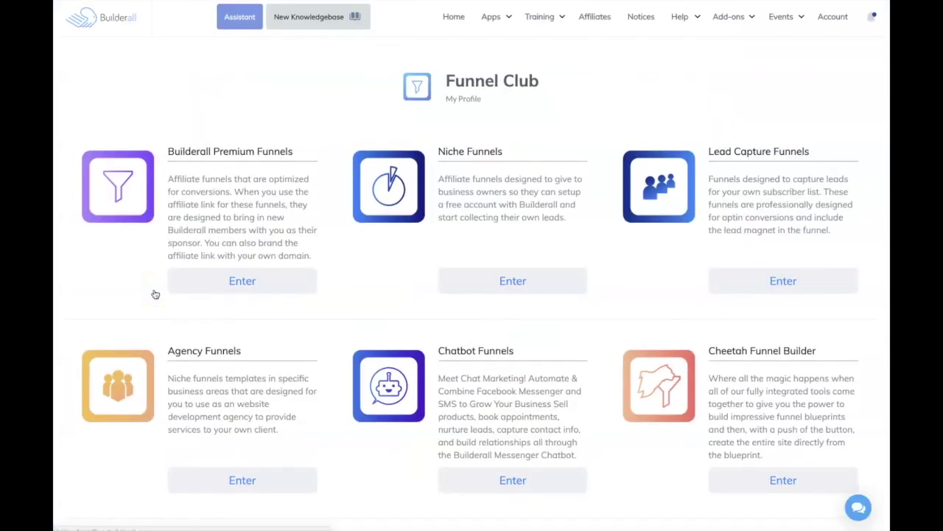
{"action": "scroll", "coordinate": [309, 457], "scroll_direction": "down", "scroll_amount": 1}
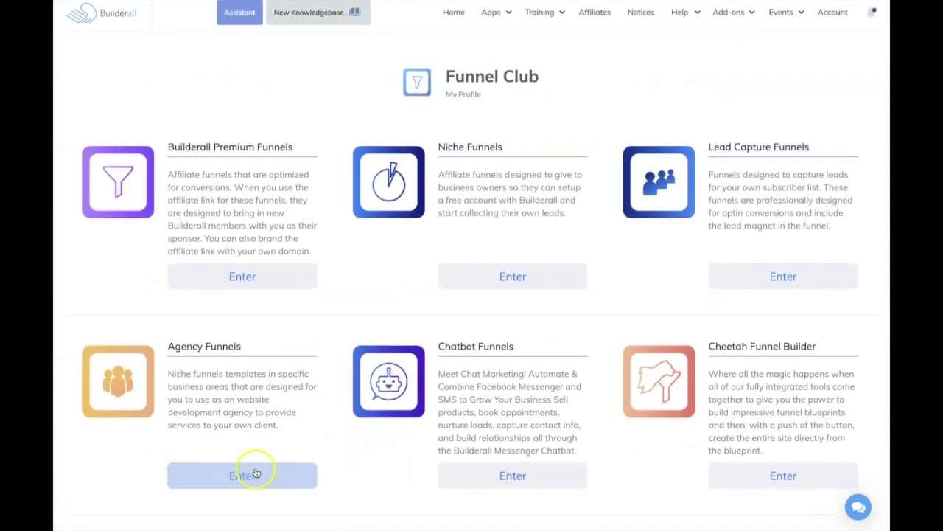
{"action": "left_click", "coordinate": [231, 477]}
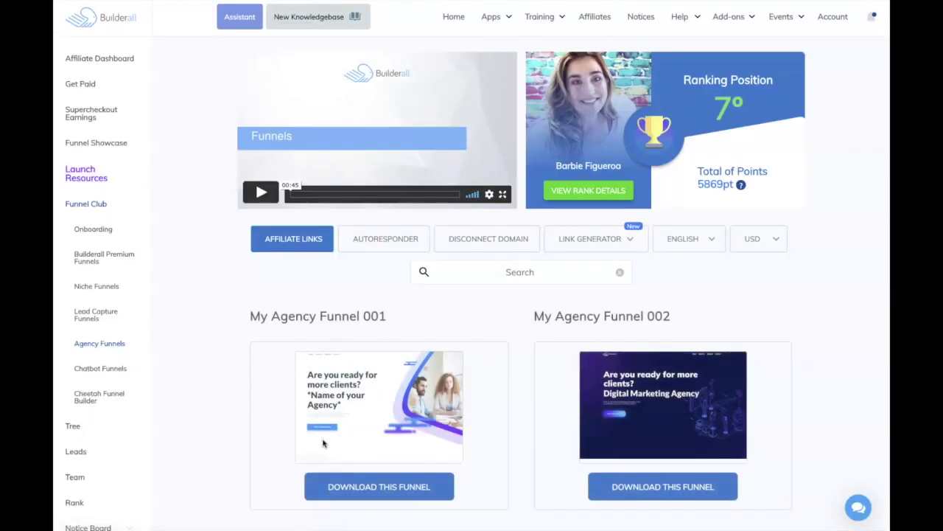
- Download the "AG005EN - RESTAURANT 1" funnel into the account, confirm the copy, and go to its site dashboard
{"action": "scroll", "coordinate": [205, 369], "scroll_direction": "down", "scroll_amount": 2}
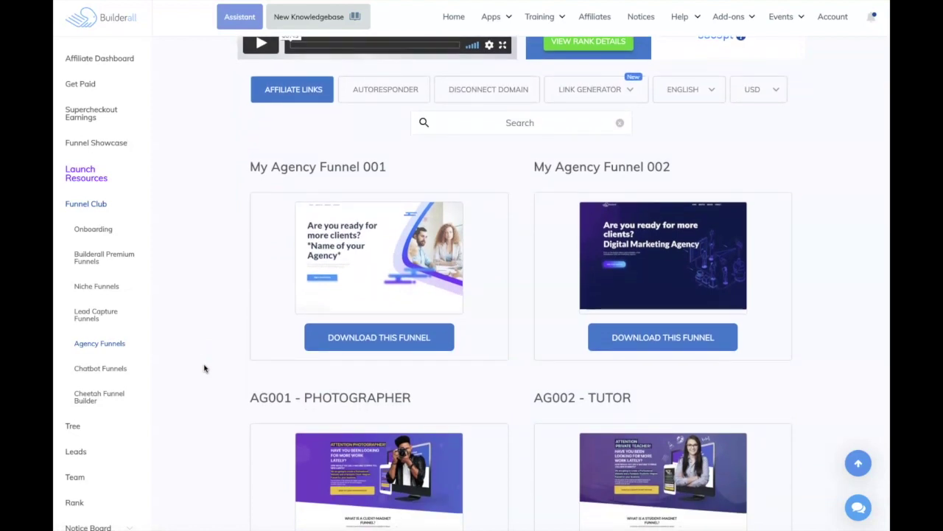
{"action": "scroll", "coordinate": [205, 368], "scroll_direction": "down", "scroll_amount": 7}
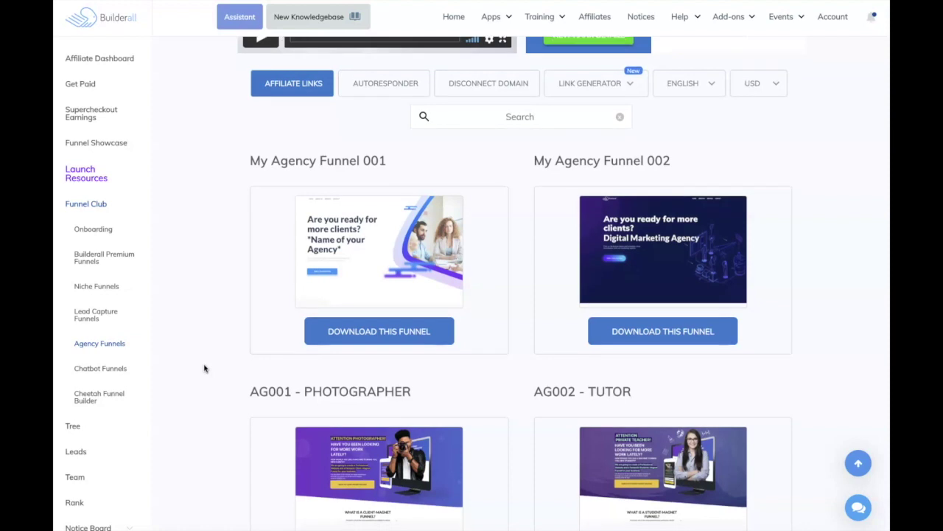
{"action": "scroll", "coordinate": [205, 369], "scroll_direction": "down", "scroll_amount": 3}
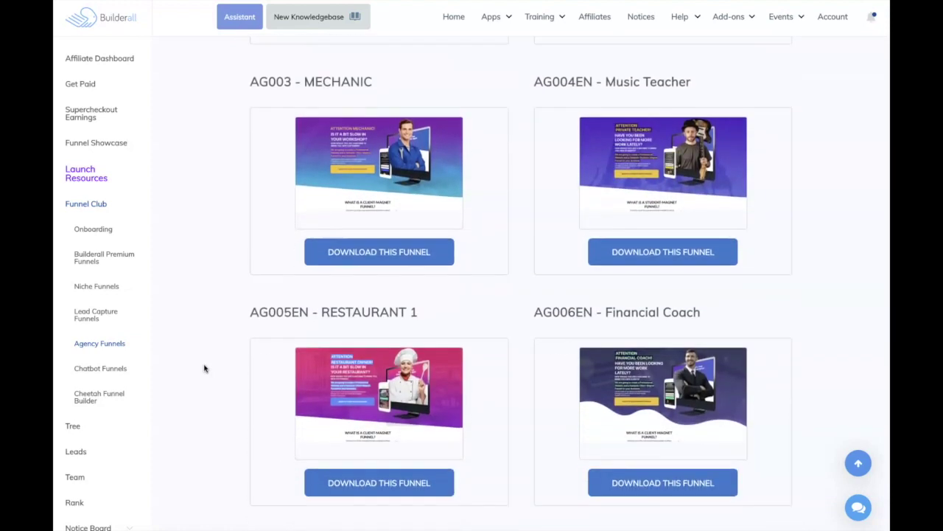
{"action": "mouse_move", "coordinate": [345, 274]}
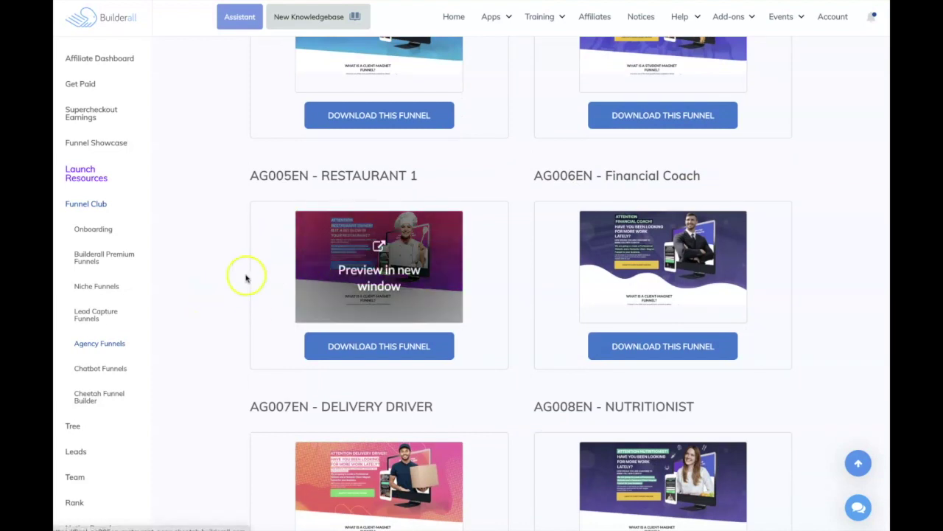
{"action": "left_click", "coordinate": [365, 350]}
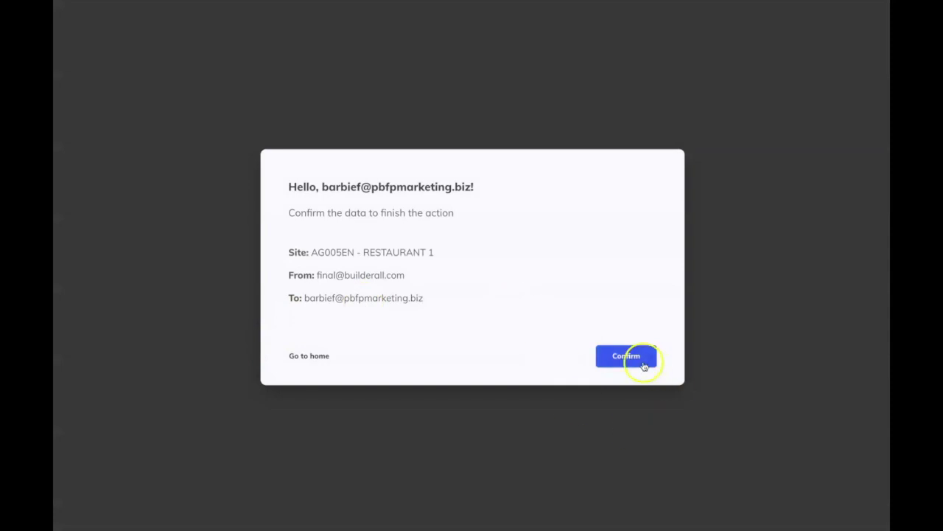
{"action": "left_click", "coordinate": [641, 361]}
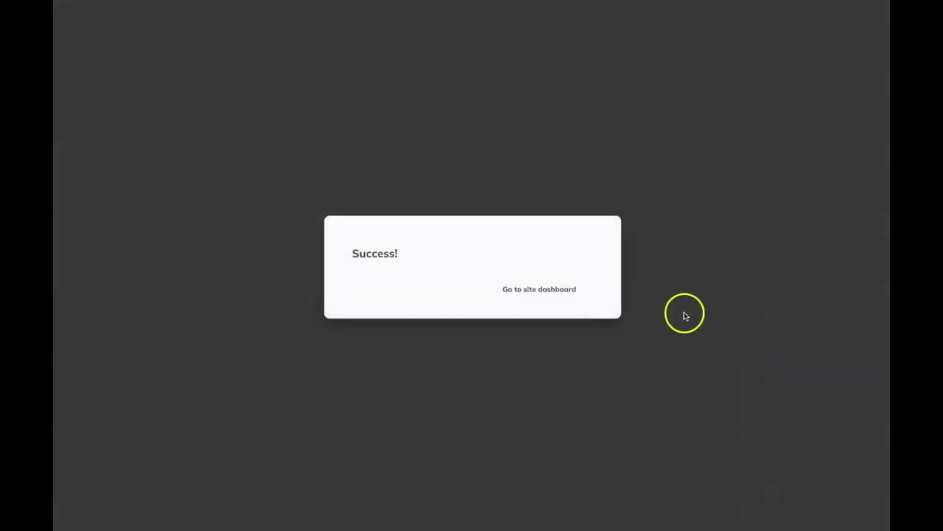
{"action": "left_click", "coordinate": [539, 290]}
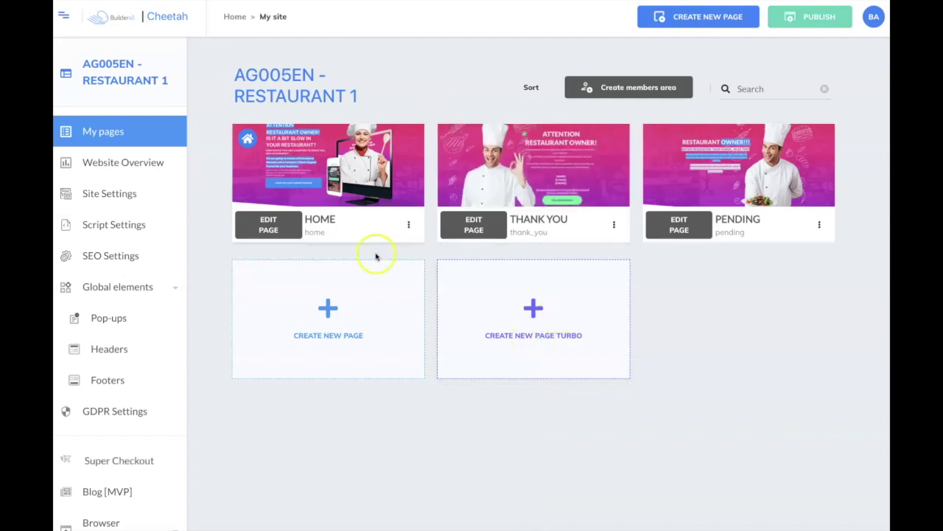
- Open the funnel's HOME page for editing and collapse the side settings area to widen the canvas
{"action": "left_click", "coordinate": [270, 222]}
{"action": "left_click", "coordinate": [271, 229]}
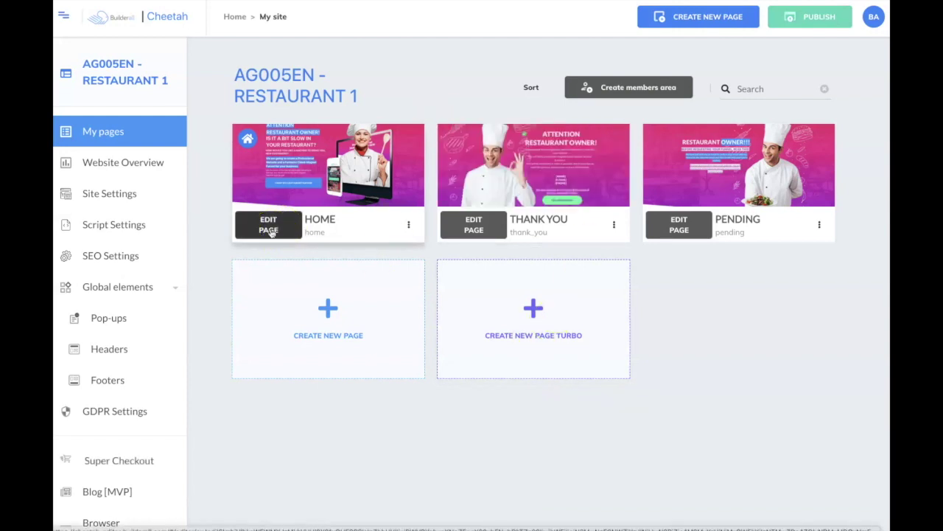
{"action": "left_click", "coordinate": [271, 230]}
{"action": "left_click", "coordinate": [270, 230]}
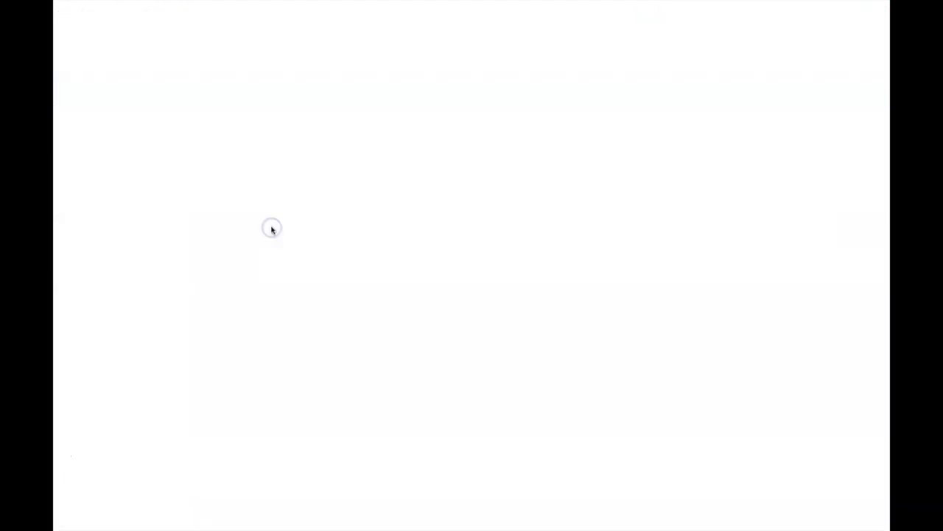
{"action": "left_click", "coordinate": [401, 227]}
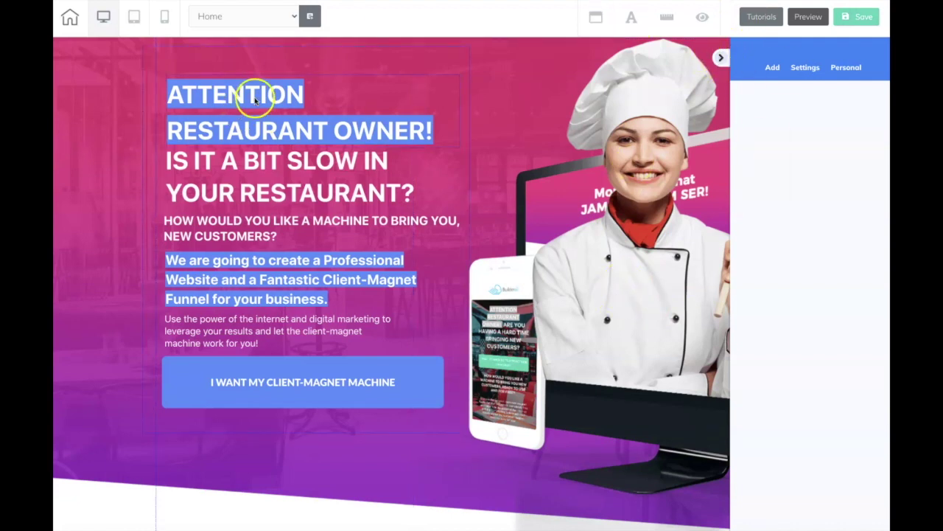
{"action": "left_click", "coordinate": [721, 58]}
- Review the Home page's sections from the restaurant owner headline down to the digital marketing strategies section
{"action": "scroll", "coordinate": [700, 151], "scroll_direction": "down", "scroll_amount": 4}
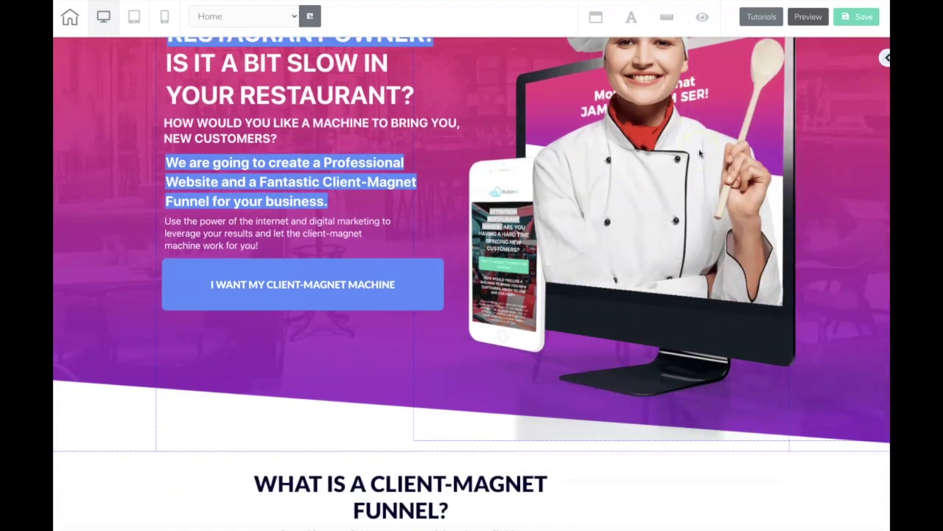
{"action": "scroll", "coordinate": [701, 153], "scroll_direction": "up", "scroll_amount": 3}
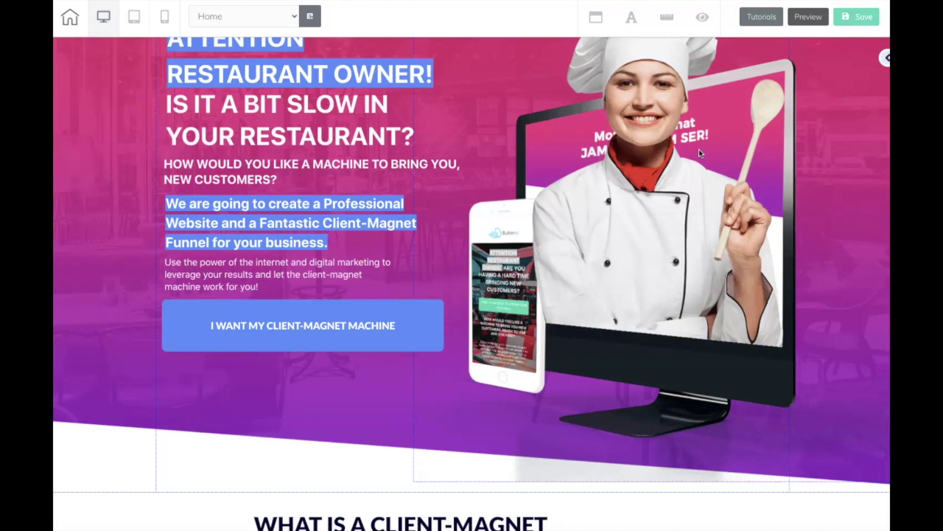
{"action": "scroll", "coordinate": [701, 153], "scroll_direction": "down", "scroll_amount": 10}
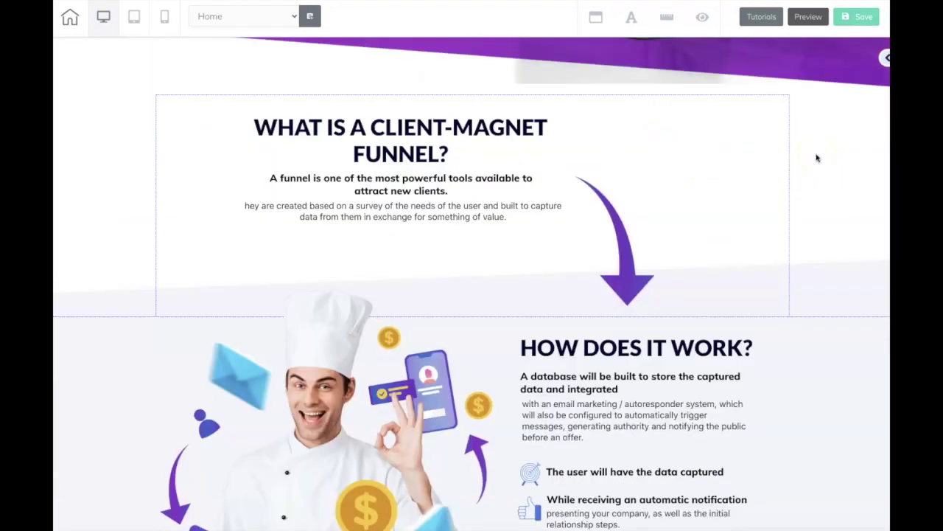
{"action": "left_click", "coordinate": [709, 171]}
{"action": "scroll", "coordinate": [709, 171], "scroll_direction": "up", "scroll_amount": 1}
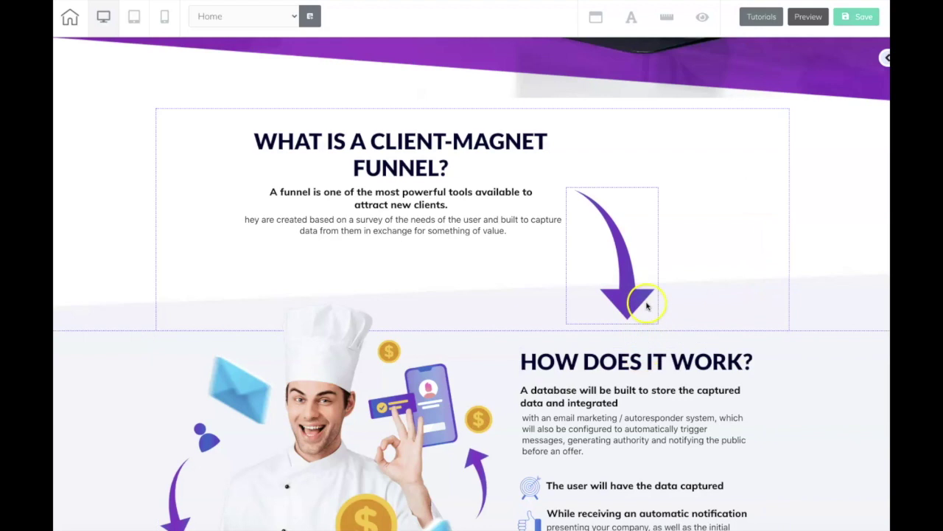
{"action": "scroll", "coordinate": [646, 302], "scroll_direction": "down", "scroll_amount": 4}
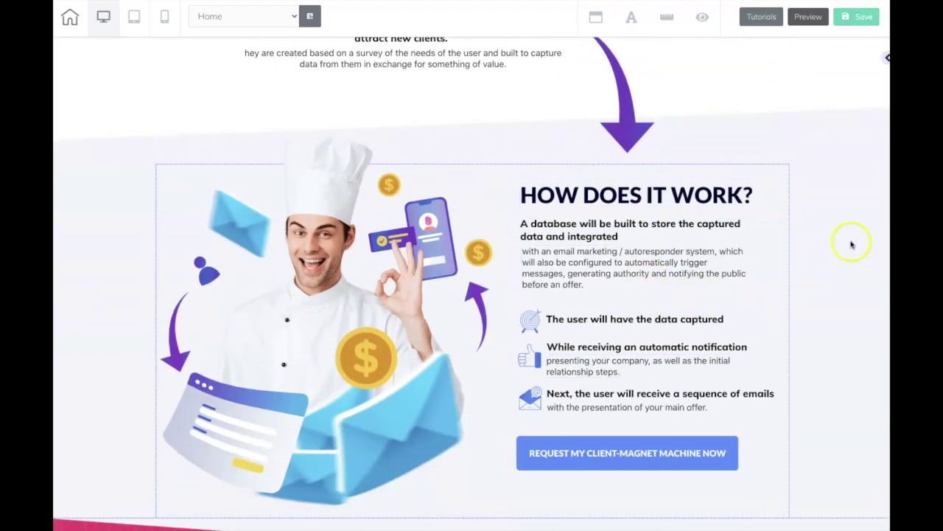
{"action": "scroll", "coordinate": [850, 244], "scroll_direction": "down", "scroll_amount": 5}
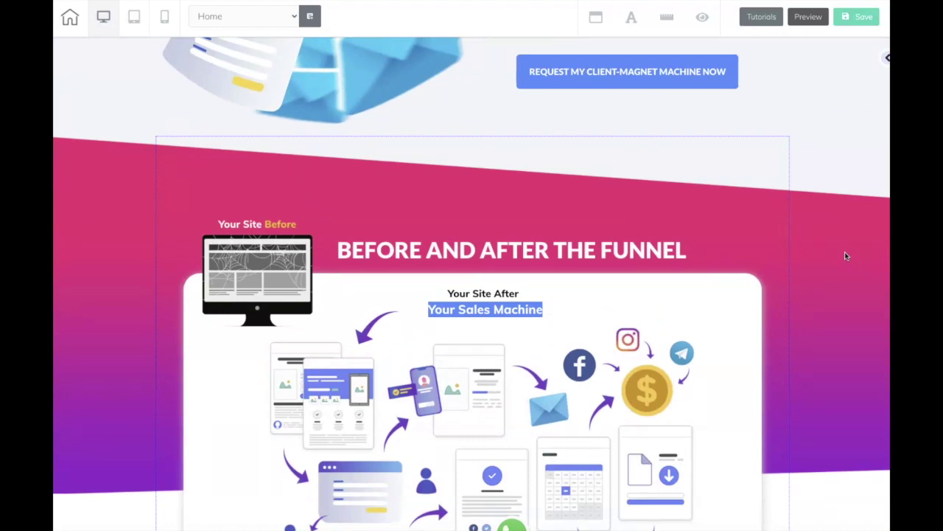
{"action": "scroll", "coordinate": [847, 256], "scroll_direction": "down", "scroll_amount": 3}
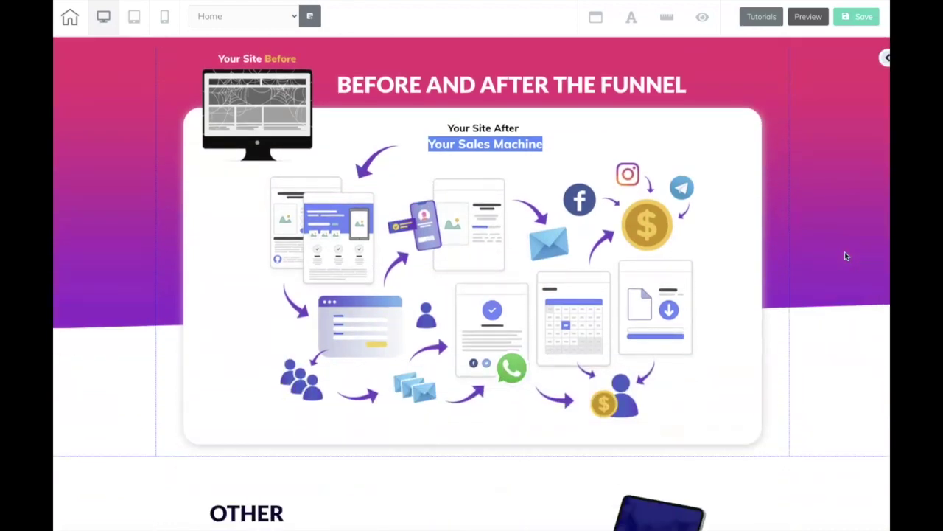
{"action": "scroll", "coordinate": [846, 256], "scroll_direction": "down", "scroll_amount": 4}
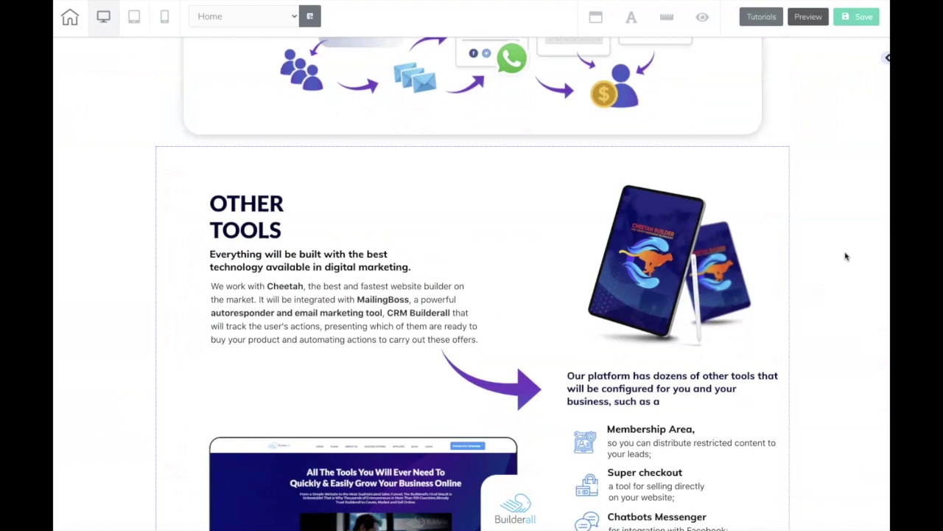
{"action": "scroll", "coordinate": [847, 255], "scroll_direction": "down", "scroll_amount": 2}
{"action": "scroll", "coordinate": [847, 255], "scroll_direction": "down", "scroll_amount": 8}
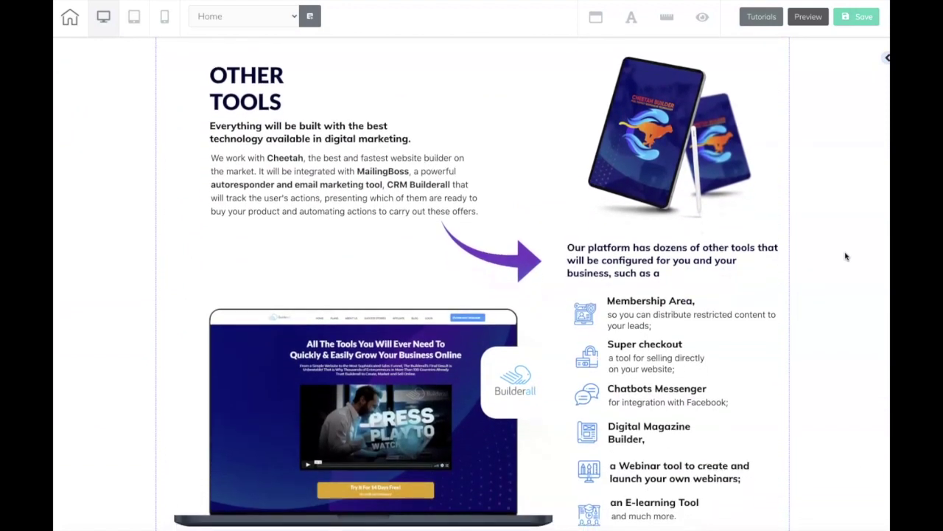
{"action": "scroll", "coordinate": [846, 255], "scroll_direction": "down", "scroll_amount": 8}
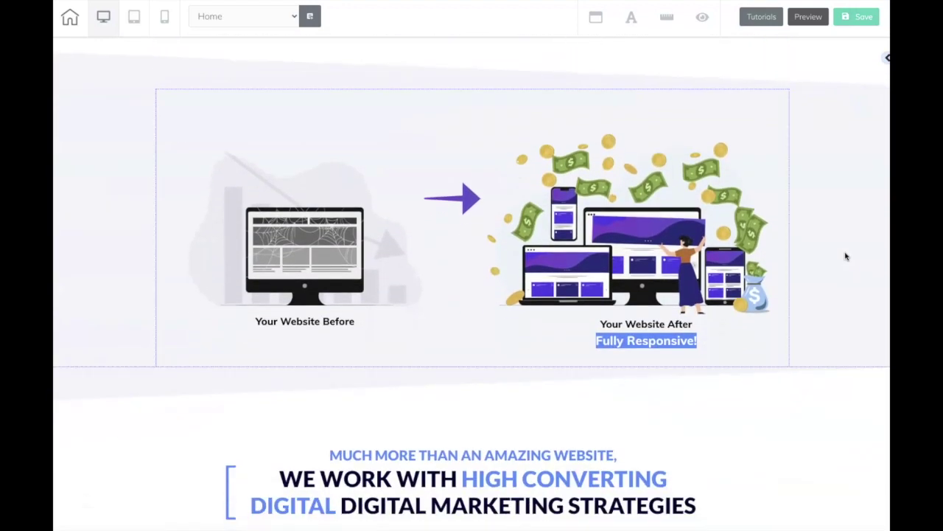
- Remove the section about high converting digital marketing strategies, with its "You Before" and "You After" images, from the Home page
{"action": "scroll", "coordinate": [846, 255], "scroll_direction": "up", "scroll_amount": 2}
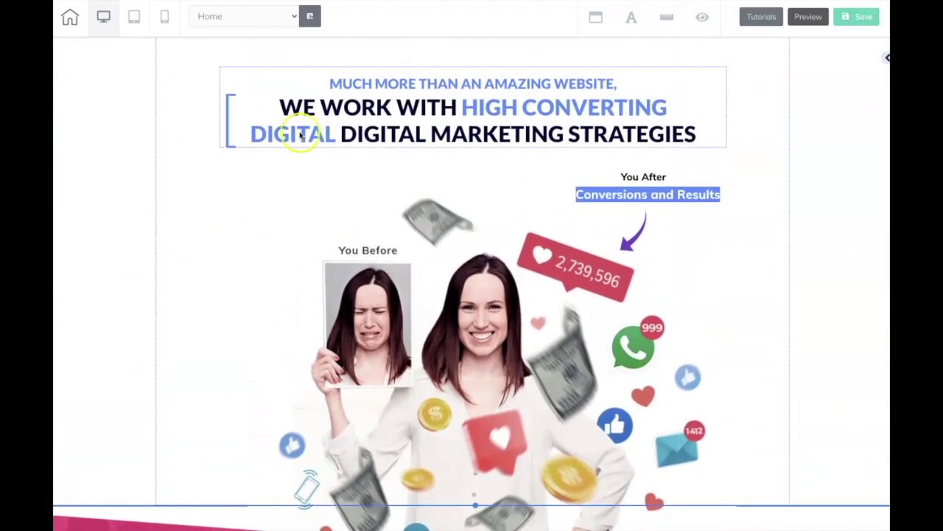
{"action": "scroll", "coordinate": [305, 129], "scroll_direction": "up", "scroll_amount": 3}
{"action": "left_click", "coordinate": [208, 212]}
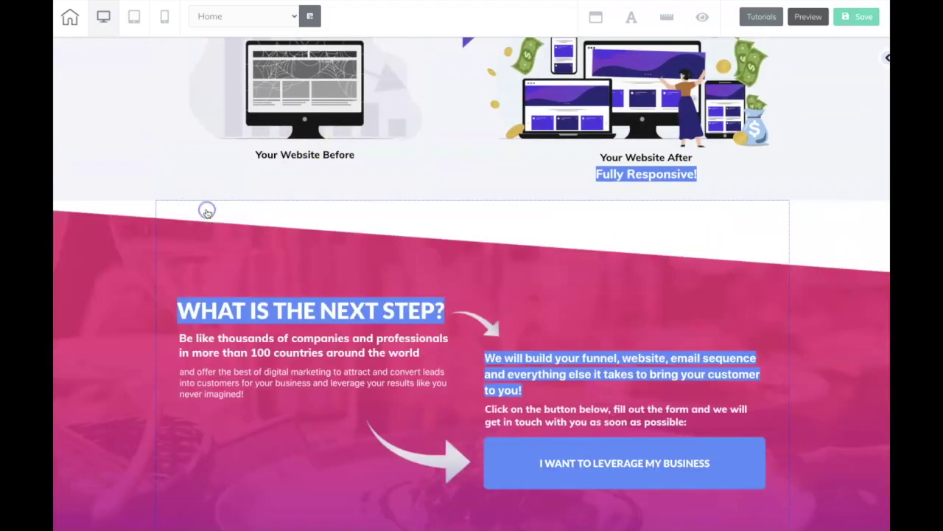
- Delete the "I WANT MY CLIENT-MAGNET MACHINE" button from the restaurant owner section at the start of the Home page
{"action": "scroll", "coordinate": [716, 270], "scroll_direction": "down", "scroll_amount": 1}
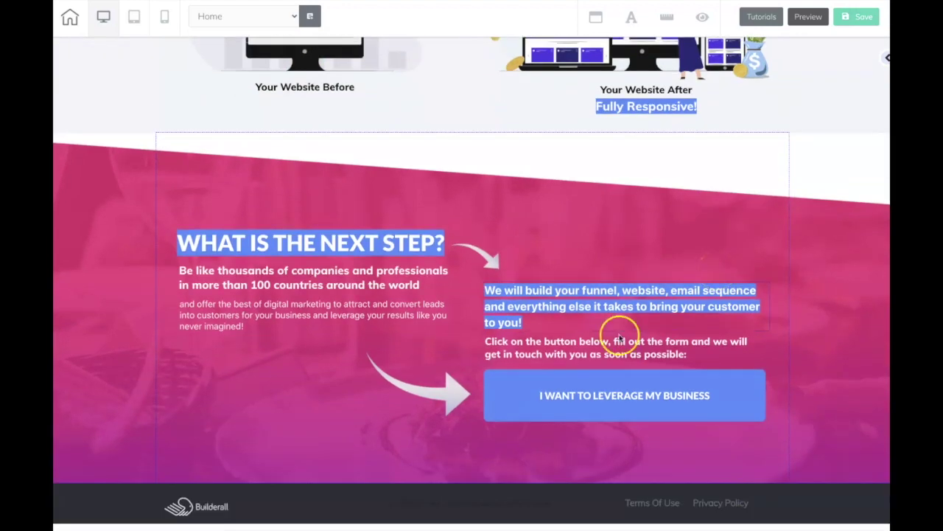
{"action": "scroll", "coordinate": [730, 239], "scroll_direction": "up", "scroll_amount": 3}
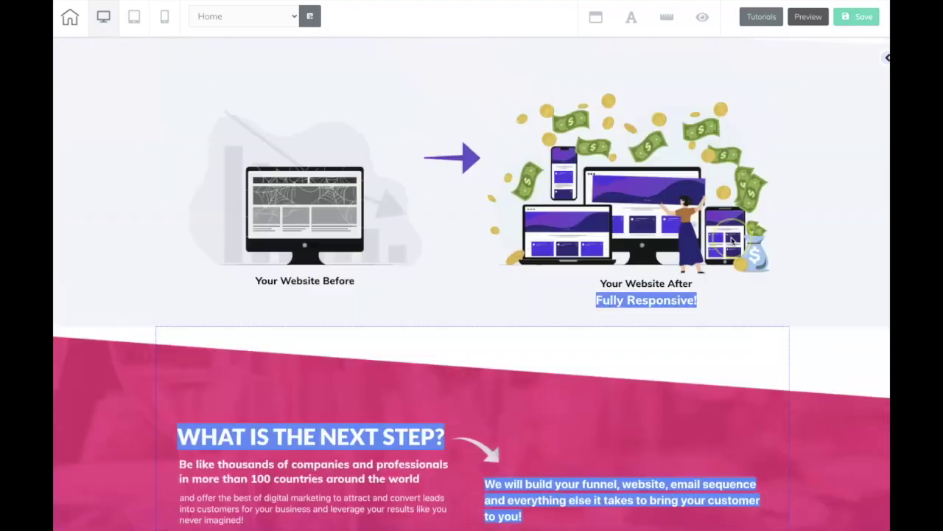
{"action": "scroll", "coordinate": [732, 241], "scroll_direction": "up", "scroll_amount": 6}
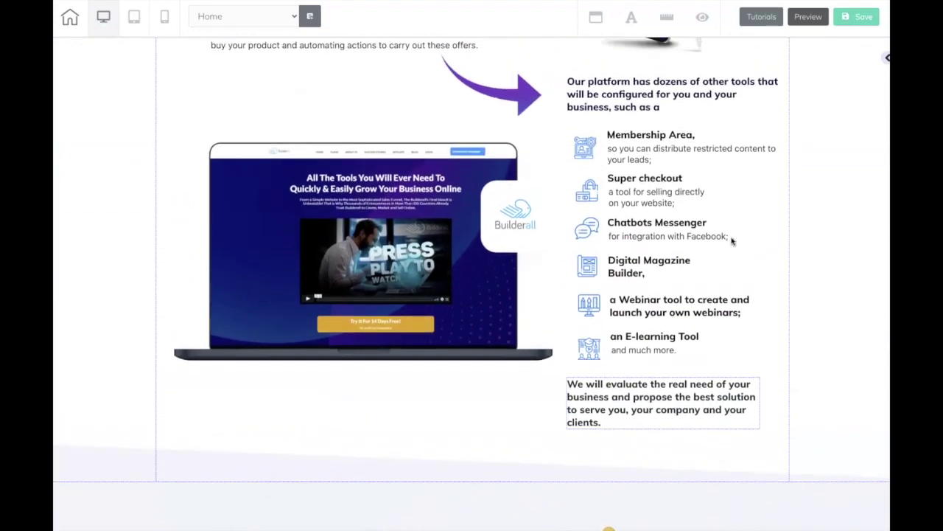
{"action": "scroll", "coordinate": [732, 241], "scroll_direction": "up", "scroll_amount": 7}
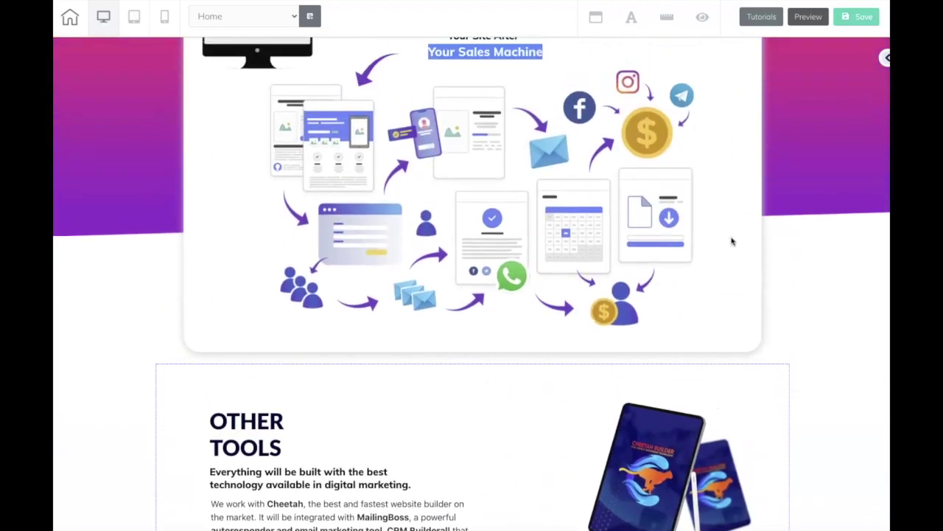
{"action": "scroll", "coordinate": [732, 241], "scroll_direction": "up", "scroll_amount": 15}
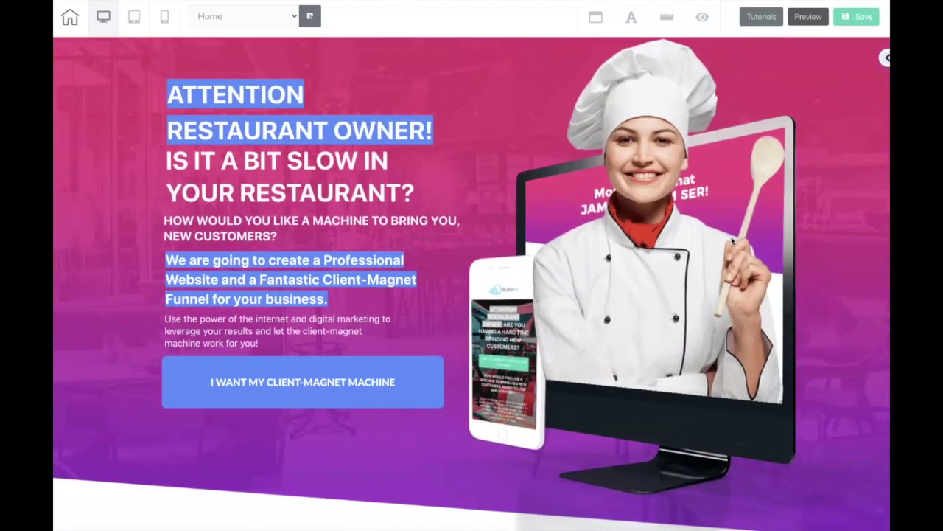
{"action": "scroll", "coordinate": [732, 241], "scroll_direction": "down", "scroll_amount": 1}
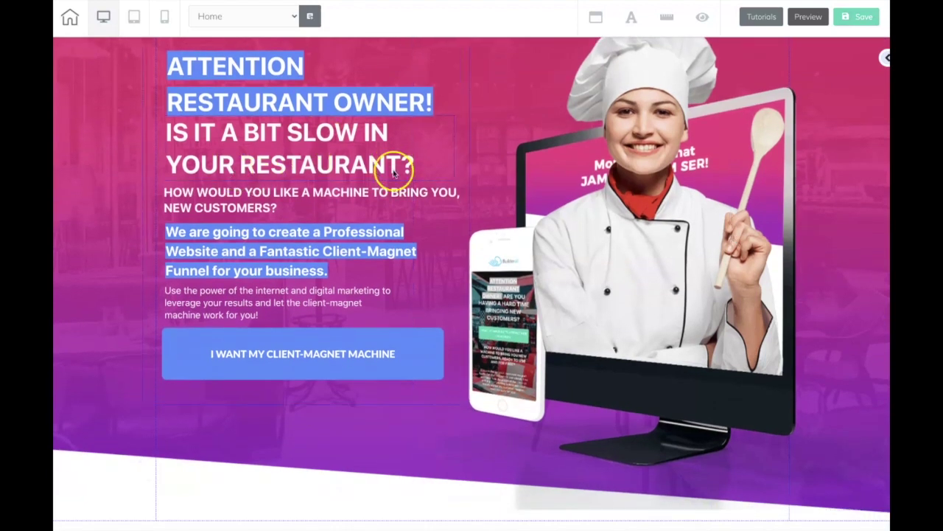
{"action": "left_click", "coordinate": [259, 353]}
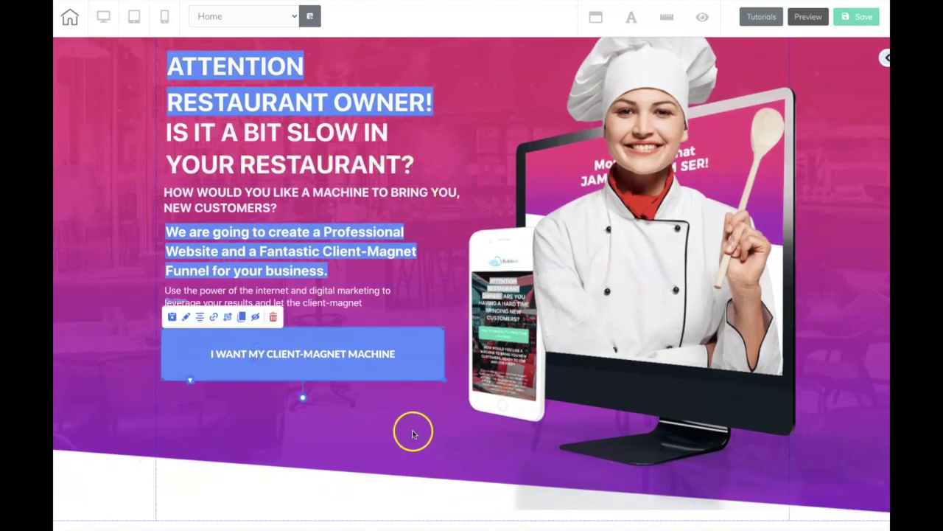
{"action": "left_click", "coordinate": [272, 317]}
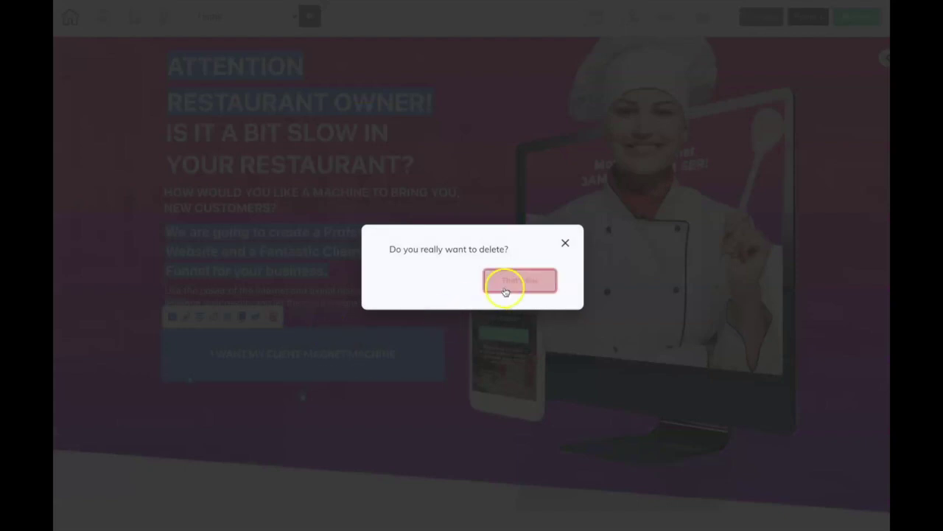
{"action": "left_click", "coordinate": [505, 290]}
- Replace the "ATTENTION RESTAURANT OWNER!" headline with "WELCOME TO THE MEMBERS AREA!"
{"action": "mouse_move", "coordinate": [293, 356]}
{"action": "left_mouse_down"}
{"action": "mouse_move", "coordinate": [303, 375]}
{"action": "mouse_move", "coordinate": [347, 359]}
{"action": "mouse_move", "coordinate": [297, 369]}
{"action": "mouse_move", "coordinate": [301, 375]}
{"action": "mouse_move", "coordinate": [293, 358]}
{"action": "left_mouse_up"}
{"action": "left_click", "coordinate": [222, 95]}
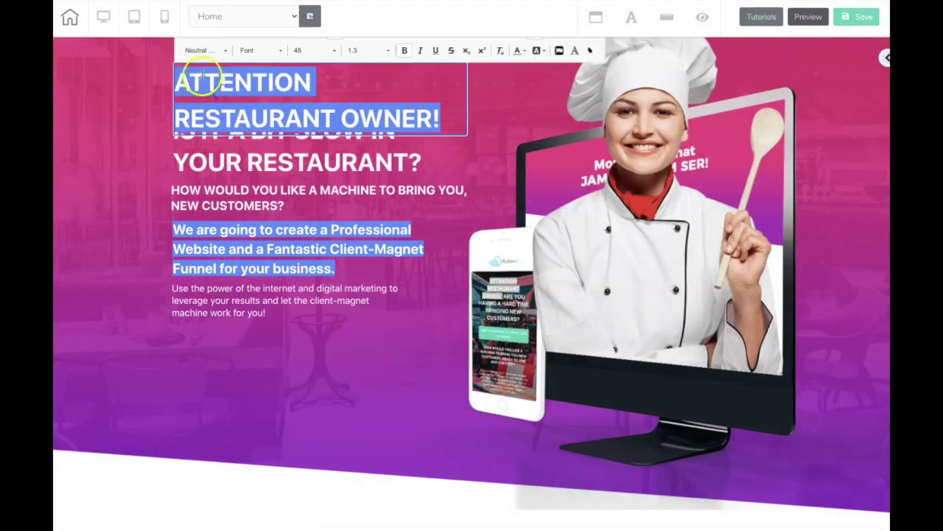
{"action": "left_click_drag", "start_coordinate": [172, 79], "coordinate": [446, 116]}
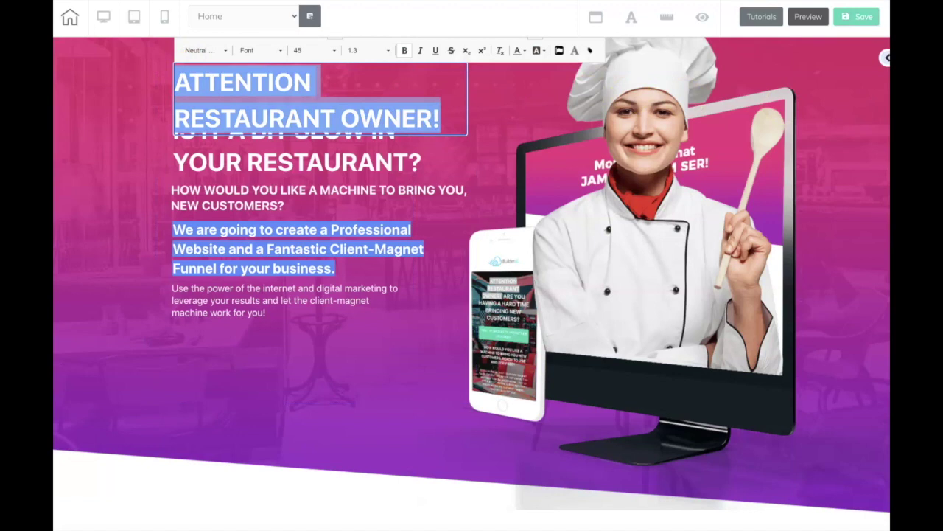
{"action": "type", "text": "WELCOME TO"}
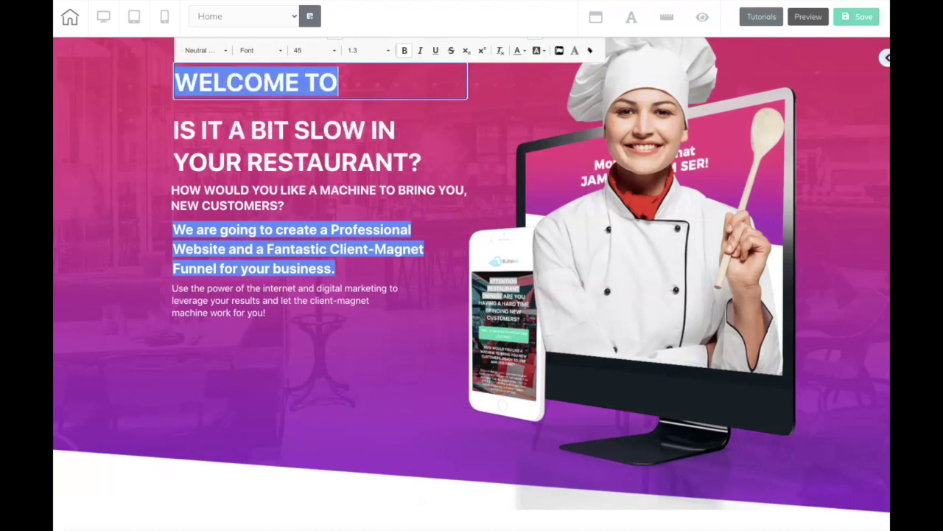
{"action": "type", "text": " THE MEMBERS AREA!"}
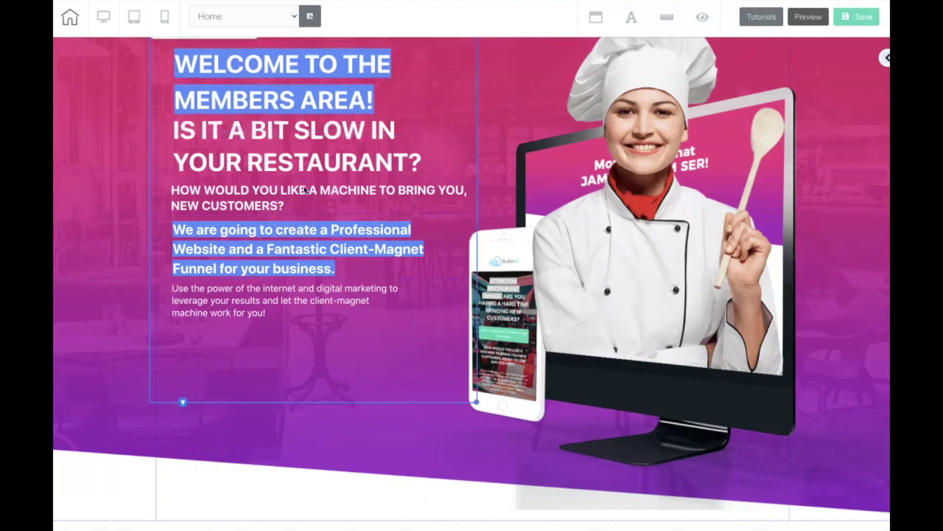
- Replace the "IS IT A BIT SLOW IN YOUR RESTAURANT?" subheading with "GET STARTED WITH YOUR VIDEO LESSONS BELOW"
{"action": "left_click_drag", "start_coordinate": [171, 133], "coordinate": [422, 166]}
{"action": "type", "text": "G"}
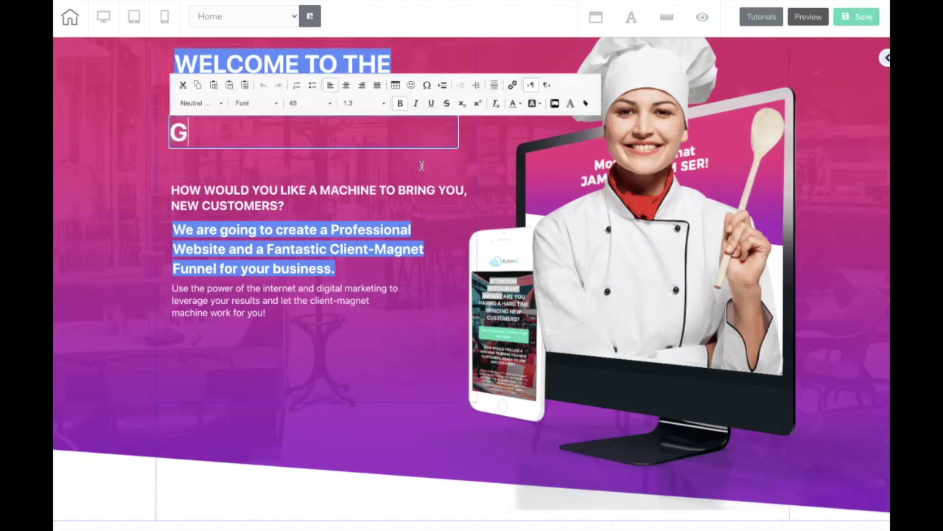
{"action": "type", "text": "ET STARTED WITH "}
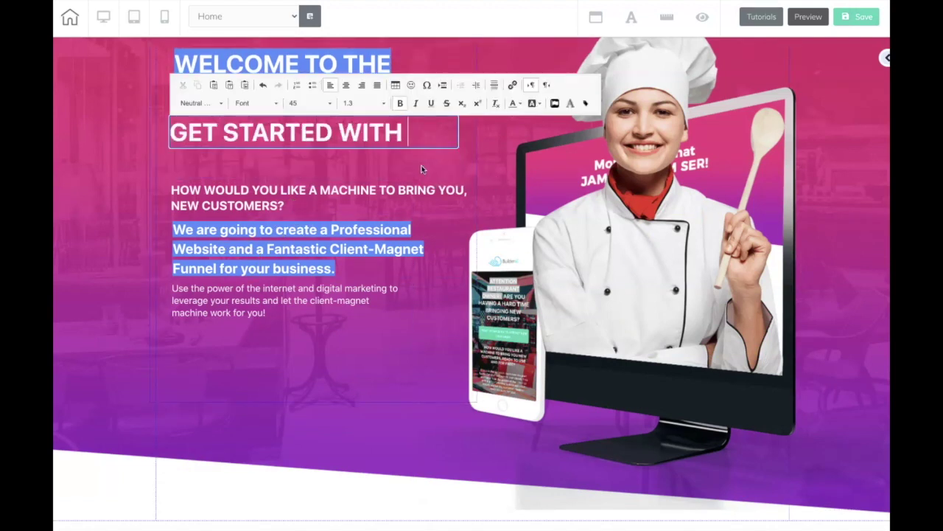
{"action": "type", "text": "YOUR VIDEO LESSONS BELOW"}
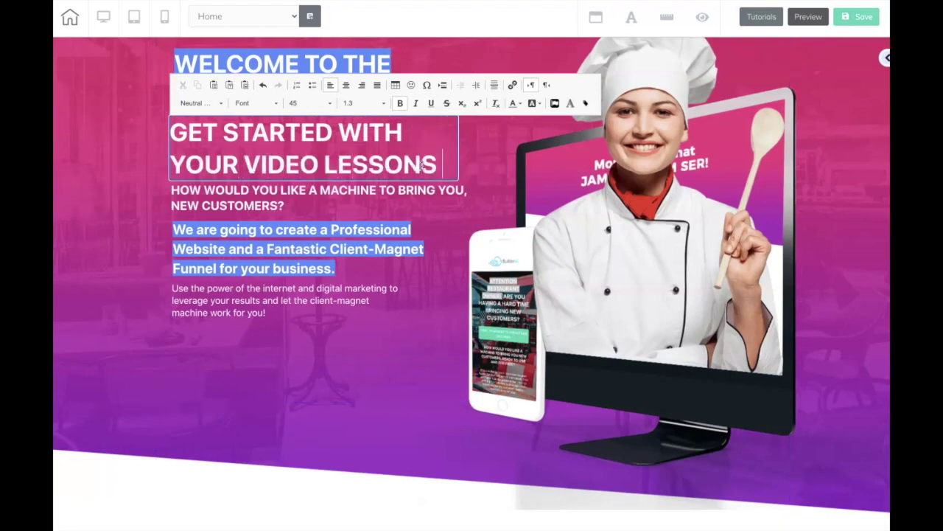
- Set the font size of the whole video lessons subheading to 40
{"action": "triple_click", "coordinate": [170, 129]}
{"action": "left_click", "coordinate": [314, 109]}
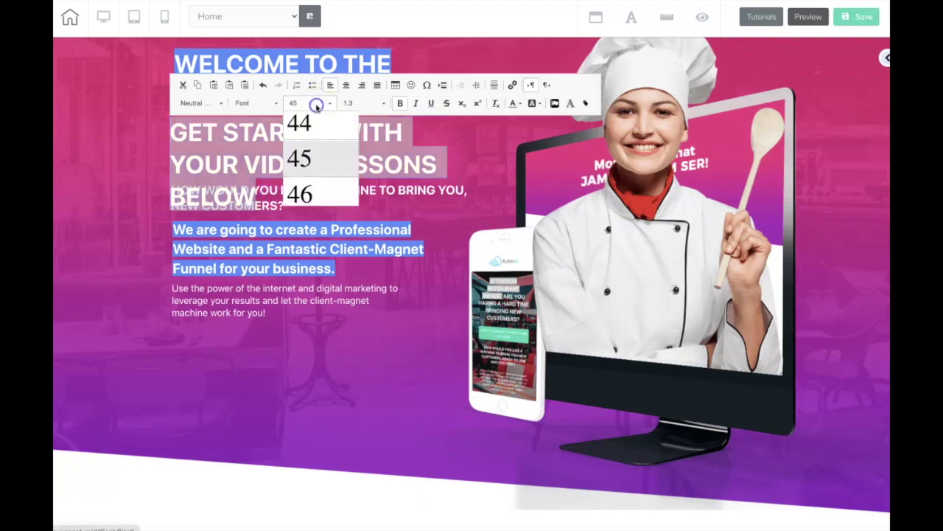
{"action": "scroll", "coordinate": [313, 152], "scroll_direction": "up", "scroll_amount": 3}
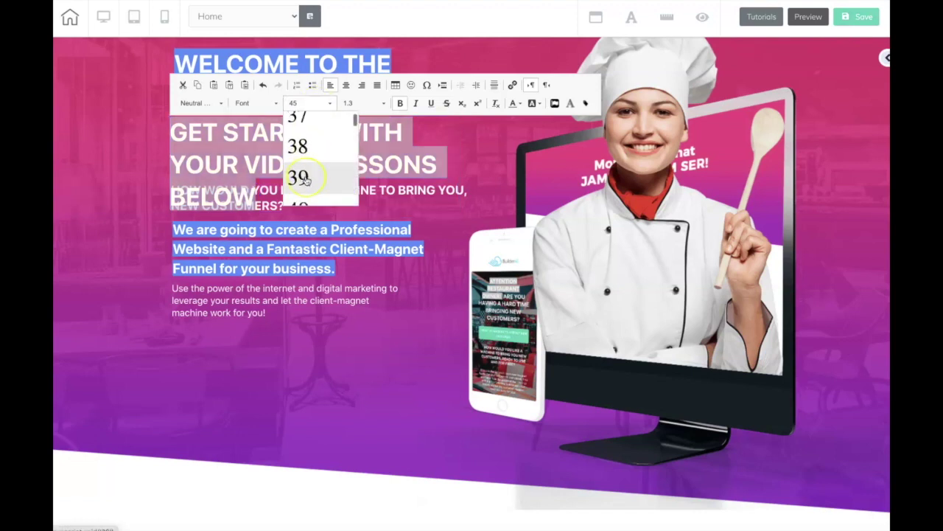
{"action": "scroll", "coordinate": [303, 180], "scroll_direction": "down", "scroll_amount": 1}
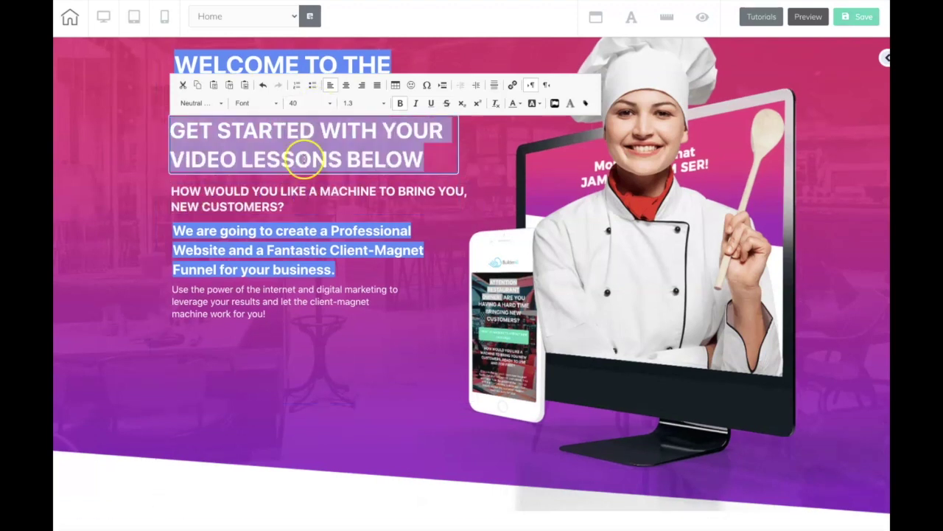
{"action": "left_click", "coordinate": [485, 160]}
- Delete the "HOW WOULD YOU LIKE A MACHINE" line and the highlighted "We are going to create a Professional Website" text from the hero section
{"action": "left_click", "coordinate": [209, 238]}
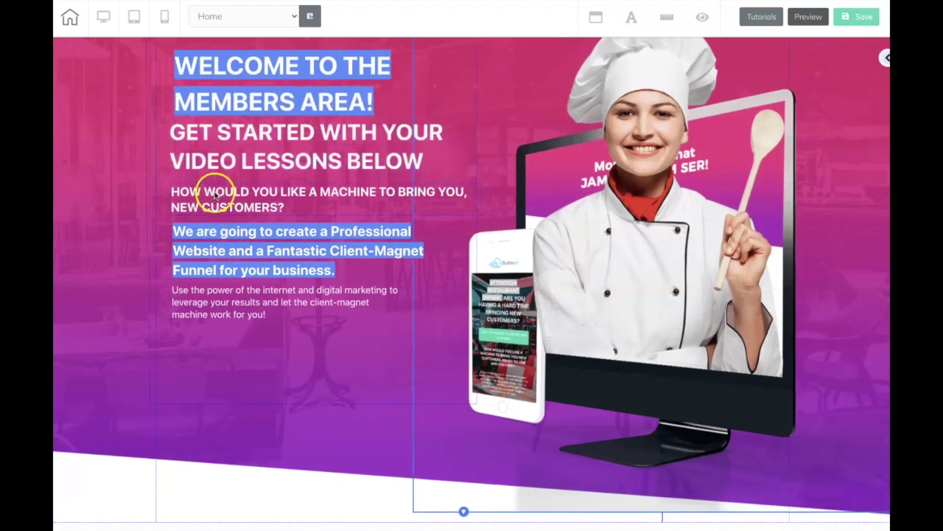
{"action": "left_click", "coordinate": [252, 168]}
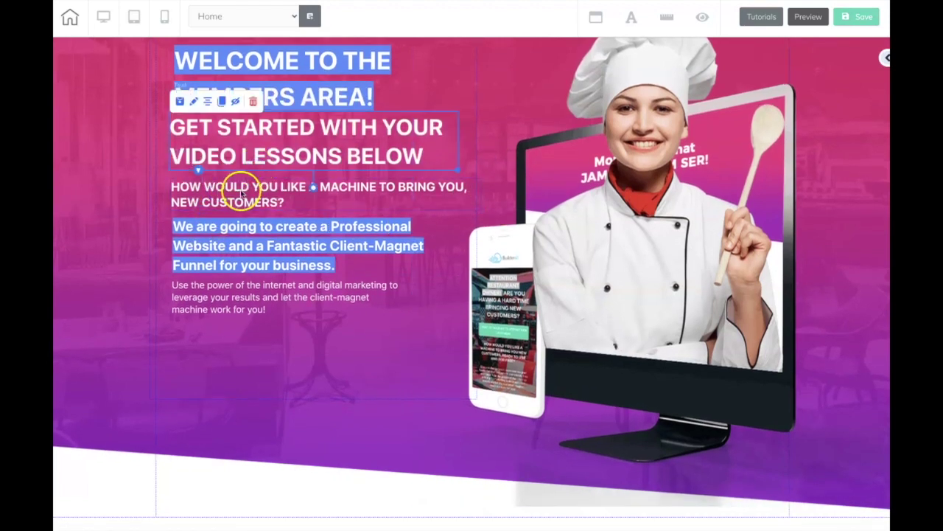
{"action": "left_click", "coordinate": [253, 168]}
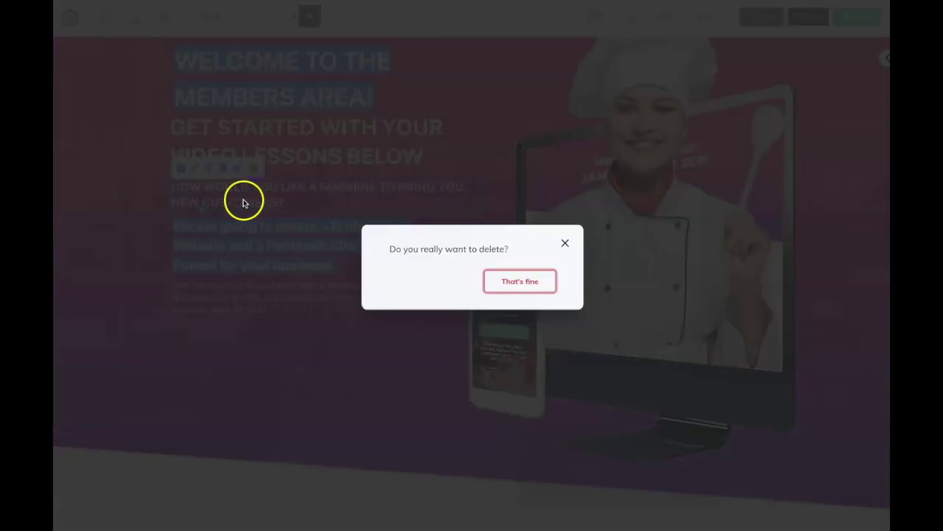
{"action": "left_click", "coordinate": [504, 286]}
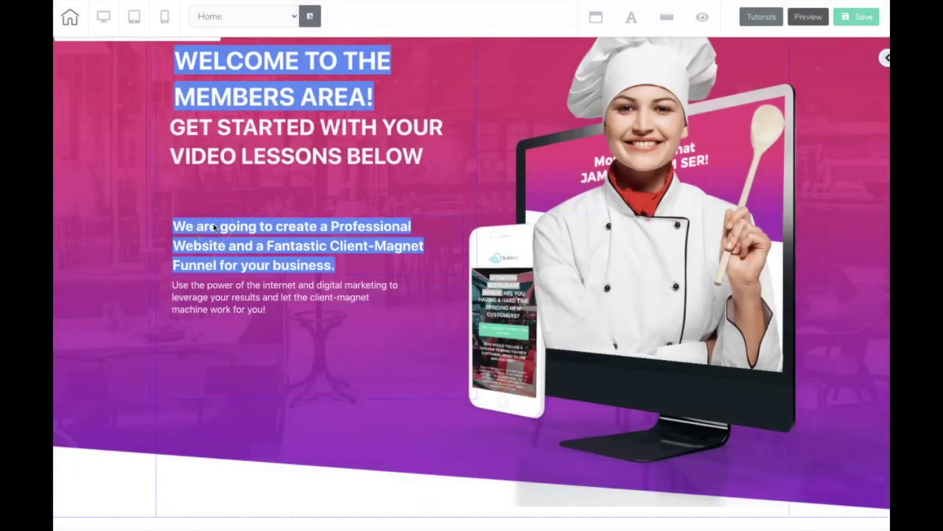
{"action": "left_click", "coordinate": [214, 227]}
{"action": "left_click", "coordinate": [256, 203]}
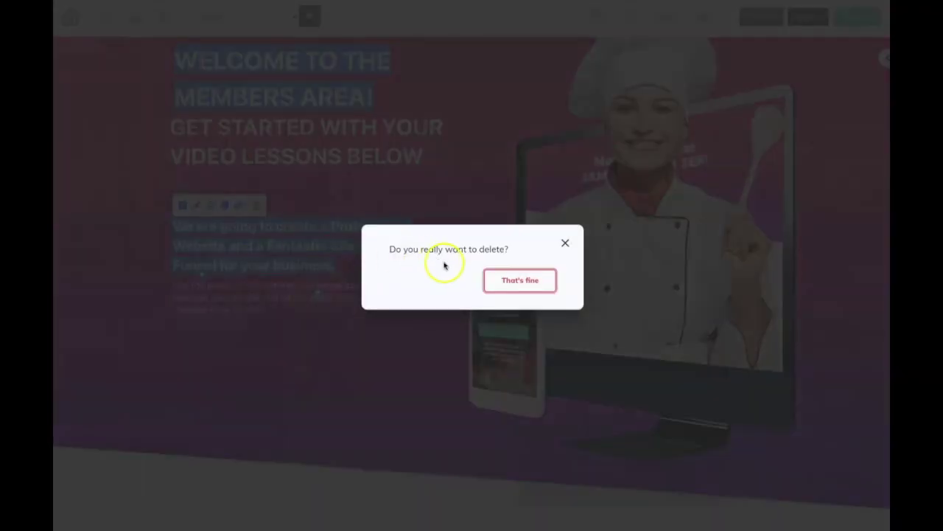
{"action": "left_click", "coordinate": [506, 280]}
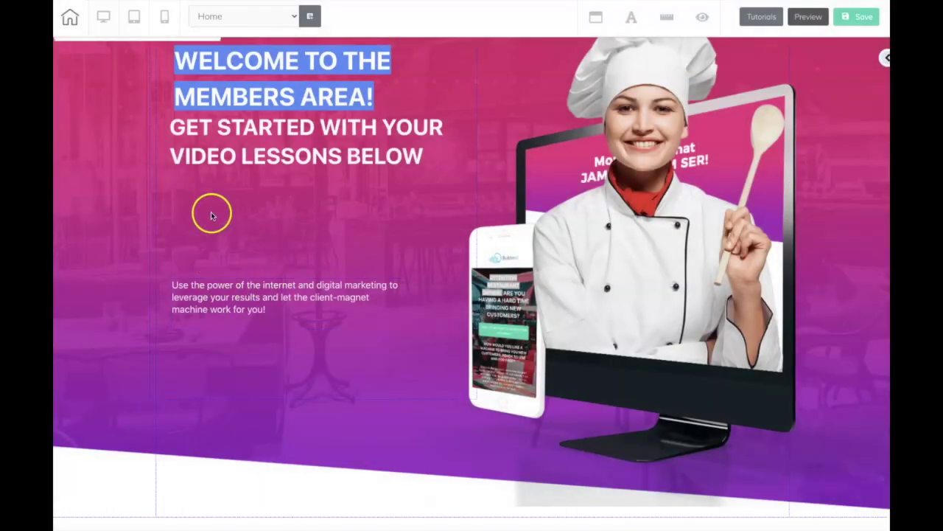
- Move the paragraph up and rewrite it as "Go through each Lesson and make sure to download all bonus PDF's and also checkout the links & resources Section!"
{"action": "left_click_drag", "start_coordinate": [214, 291], "coordinate": [422, 216]}
{"action": "left_click", "coordinate": [169, 195]}
{"action": "type", "text": "Go"}
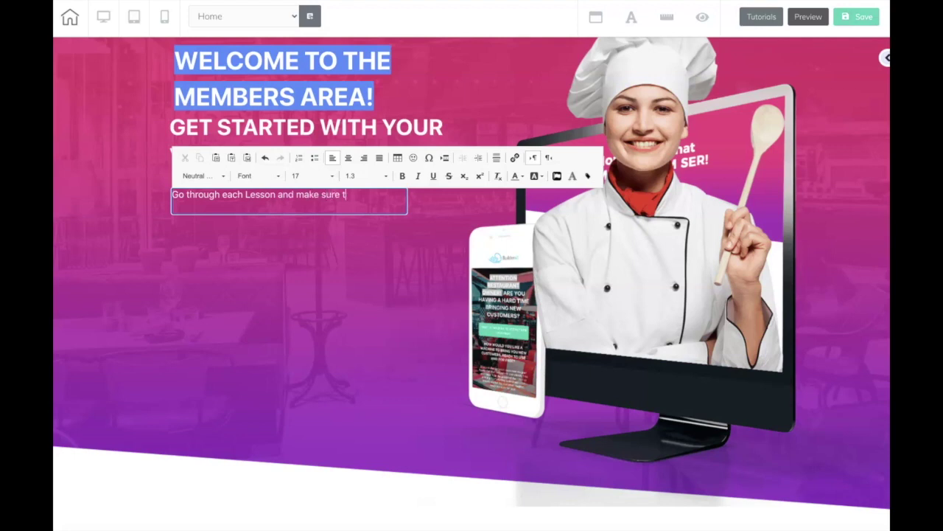
{"action": "type", "text": "l"}
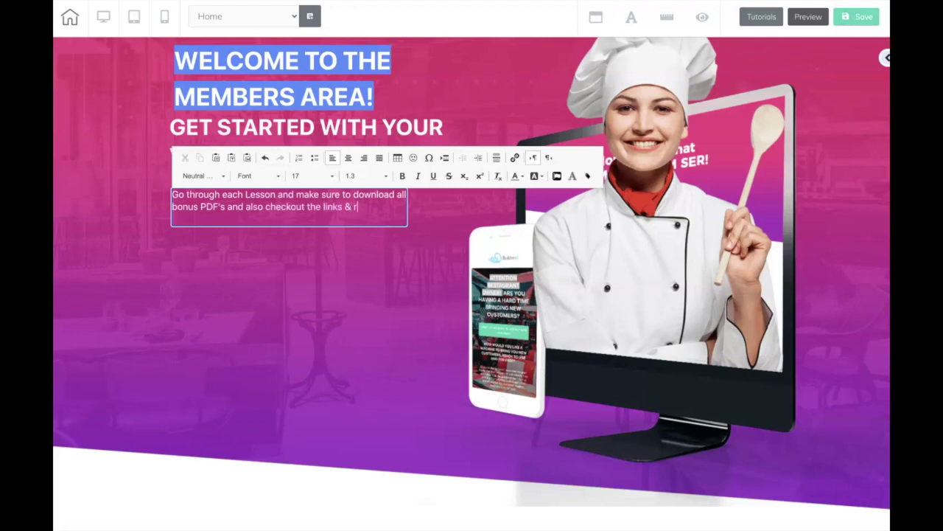
{"action": "type", "text": "s Se"}
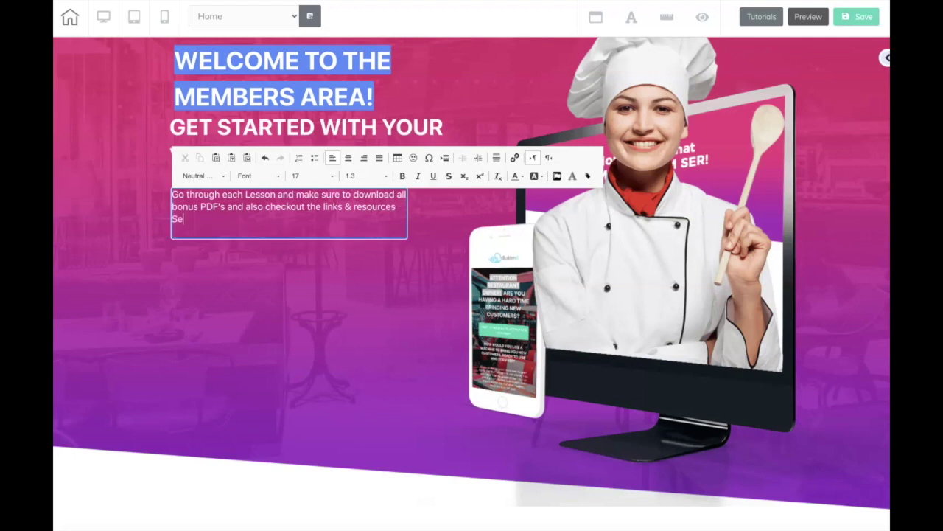
{"action": "type", "text": "ction!"}
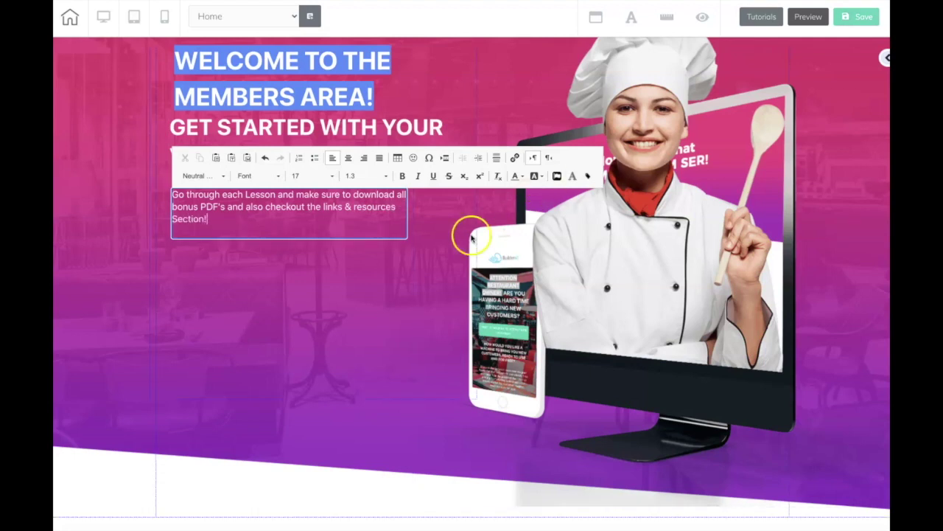
{"action": "left_click", "coordinate": [418, 276]}
- Shorten the hero section from its lower edge and move the purple arrow from the client-magnet funnel section to the hero's lower middle
{"action": "scroll", "coordinate": [418, 275], "scroll_direction": "down", "scroll_amount": 3}
{"action": "scroll", "coordinate": [418, 279], "scroll_direction": "up", "scroll_amount": 1}
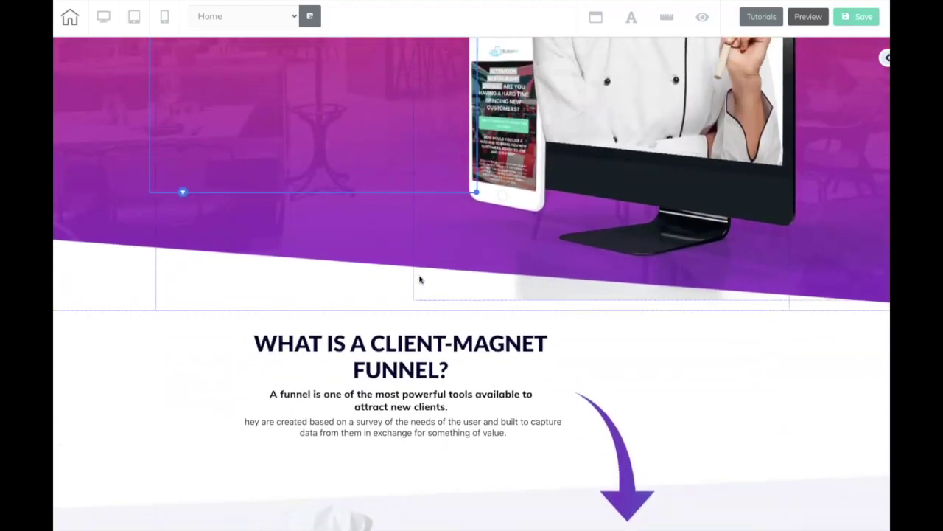
{"action": "left_click", "coordinate": [442, 268]}
{"action": "left_click", "coordinate": [375, 282]}
{"action": "left_click", "coordinate": [476, 258]}
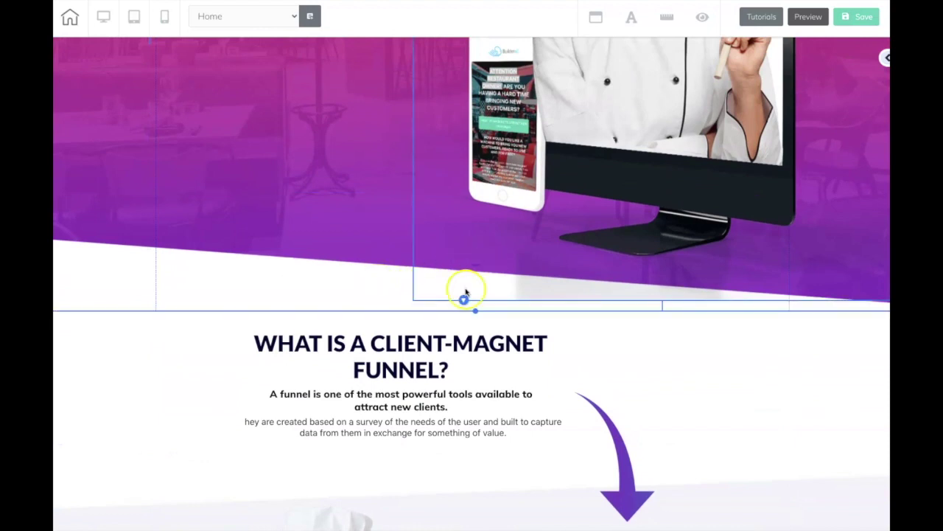
{"action": "left_click_drag", "start_coordinate": [476, 310], "coordinate": [476, 261]}
{"action": "left_click_drag", "start_coordinate": [619, 440], "coordinate": [433, 356]}
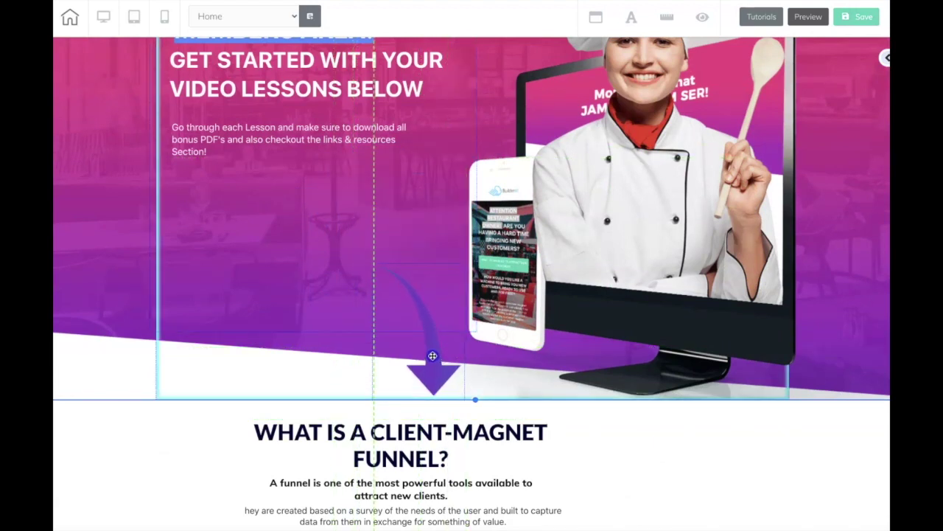
- Move the lesson paragraph, the video lessons subheading and the welcome headline lower in the hero section, leaving space between them
{"action": "left_click_drag", "start_coordinate": [232, 228], "coordinate": [263, 306]}
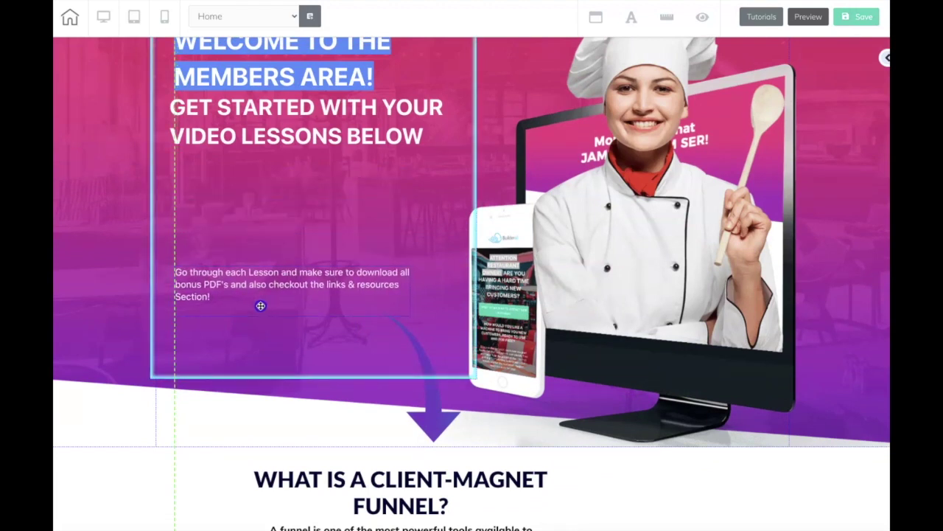
{"action": "left_click", "coordinate": [255, 151]}
{"action": "left_click_drag", "start_coordinate": [260, 144], "coordinate": [256, 228]}
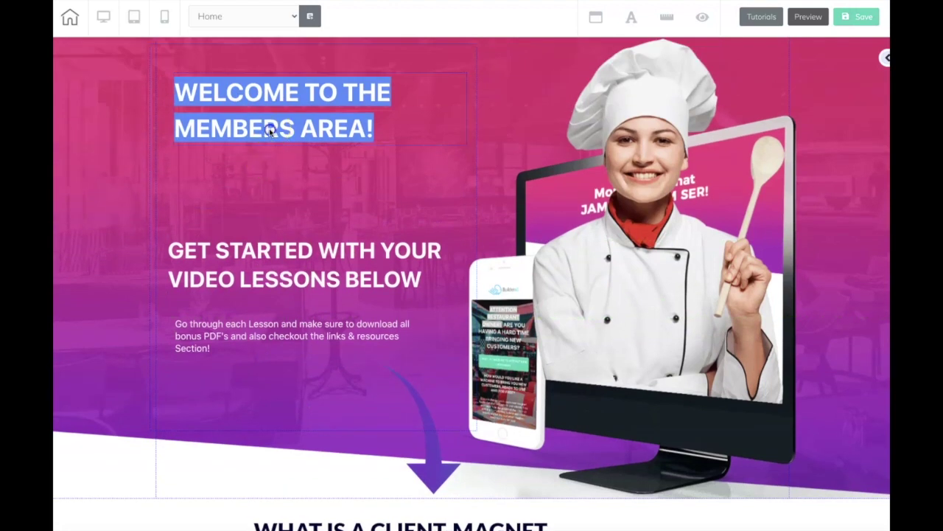
{"action": "left_click_drag", "start_coordinate": [271, 131], "coordinate": [254, 181]}
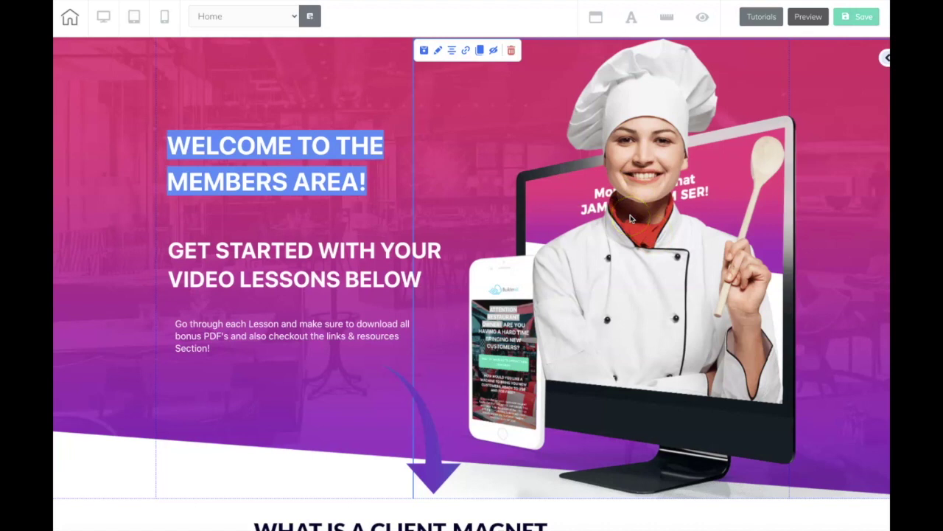
{"action": "scroll", "coordinate": [630, 216], "scroll_direction": "down", "scroll_amount": 2}
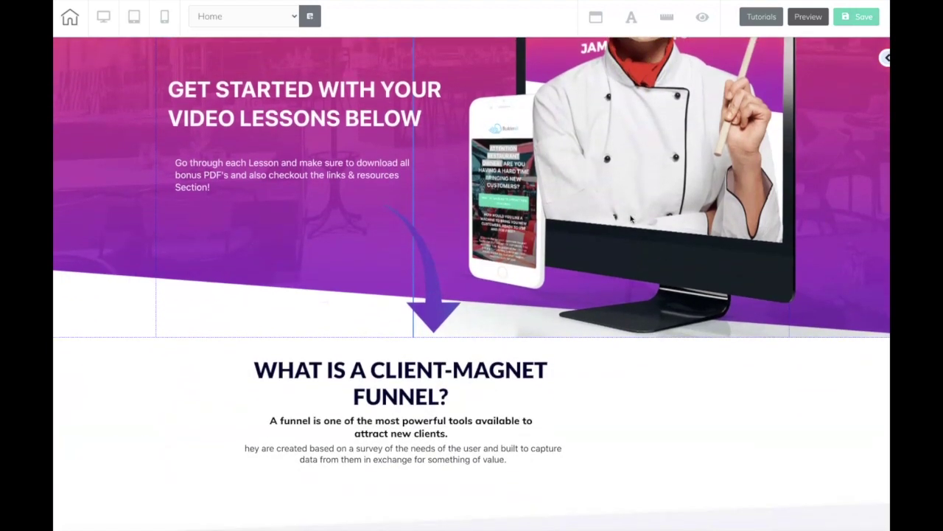
- Replace the hero section's chef image with the uploaded file "photo on 8-31-20 at 10"
{"action": "scroll", "coordinate": [630, 216], "scroll_direction": "up", "scroll_amount": 1}
{"action": "scroll", "coordinate": [631, 216], "scroll_direction": "up", "scroll_amount": 1}
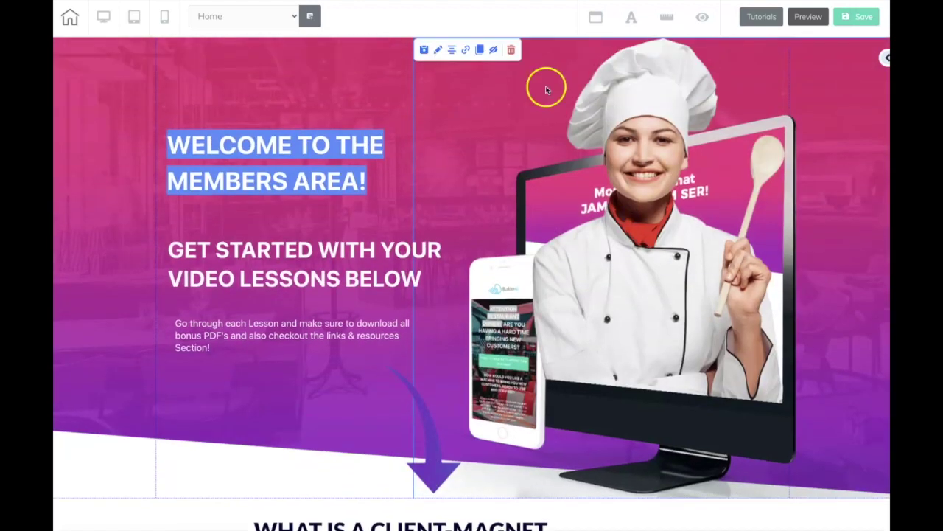
{"action": "left_click", "coordinate": [602, 163]}
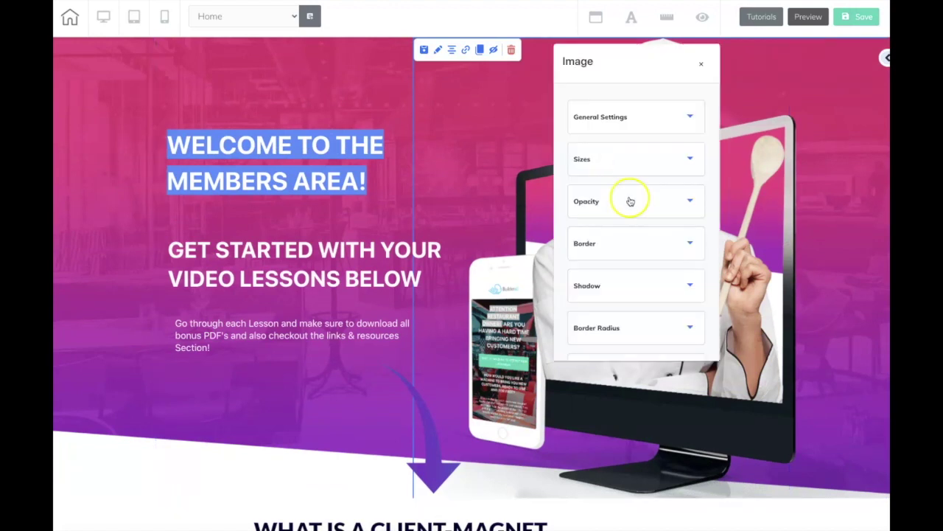
{"action": "left_click", "coordinate": [614, 119]}
{"action": "left_click", "coordinate": [617, 350]}
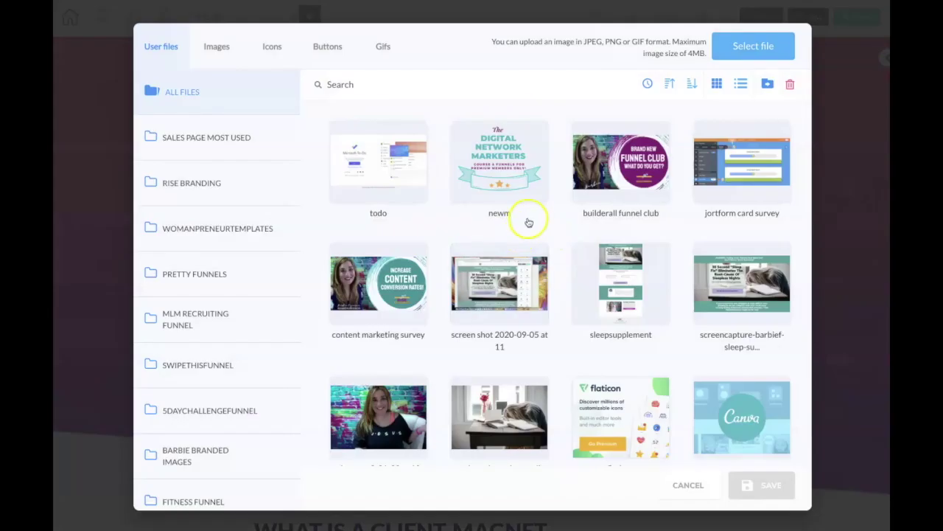
{"action": "scroll", "coordinate": [530, 217], "scroll_direction": "down", "scroll_amount": 3}
{"action": "left_click", "coordinate": [360, 269]}
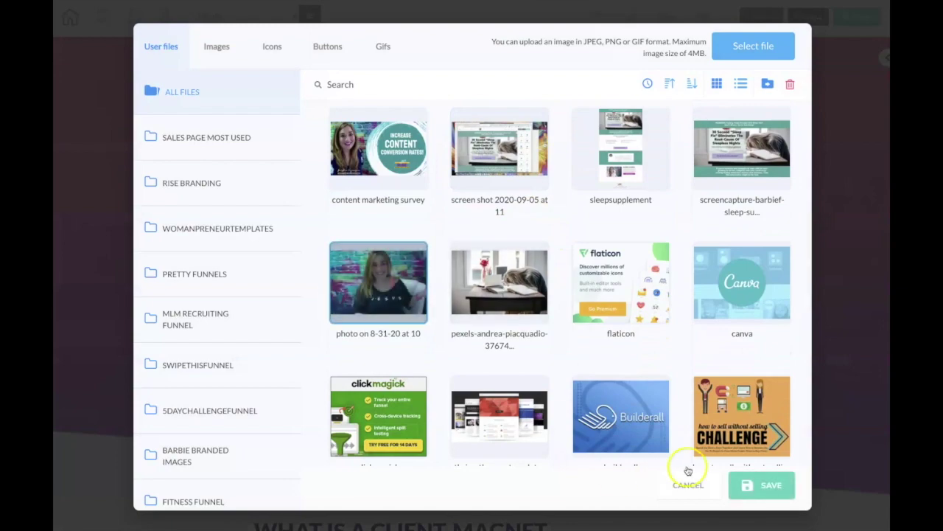
{"action": "left_click", "coordinate": [759, 484]}
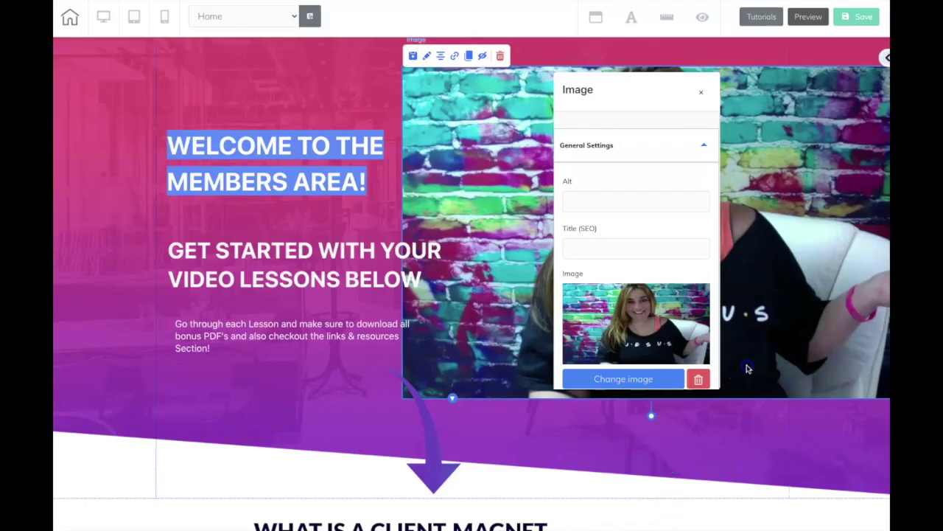
- Shrink the new hero photo and place it beside the welcome headline and video lessons subheading, within the section's right margin
{"action": "left_click", "coordinate": [462, 383]}
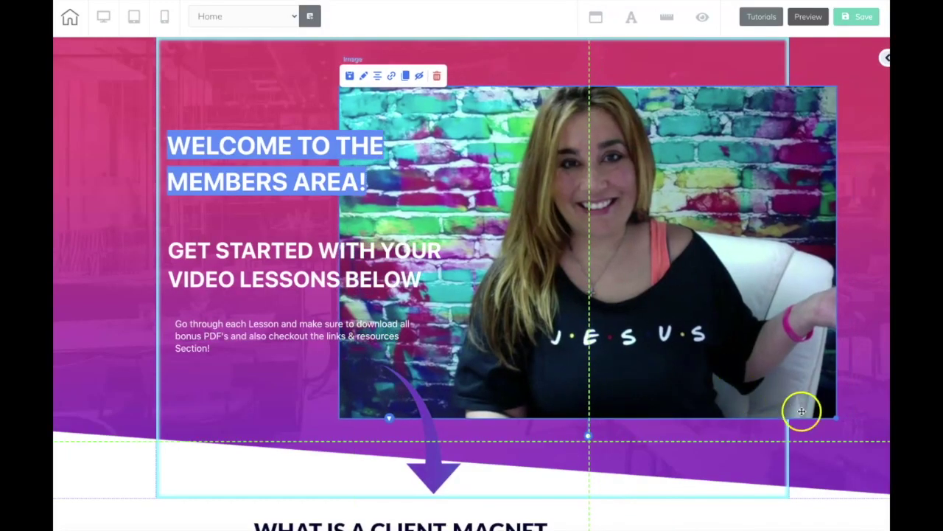
{"action": "left_click_drag", "start_coordinate": [824, 415], "coordinate": [671, 360]}
{"action": "left_click_drag", "start_coordinate": [565, 257], "coordinate": [666, 273]}
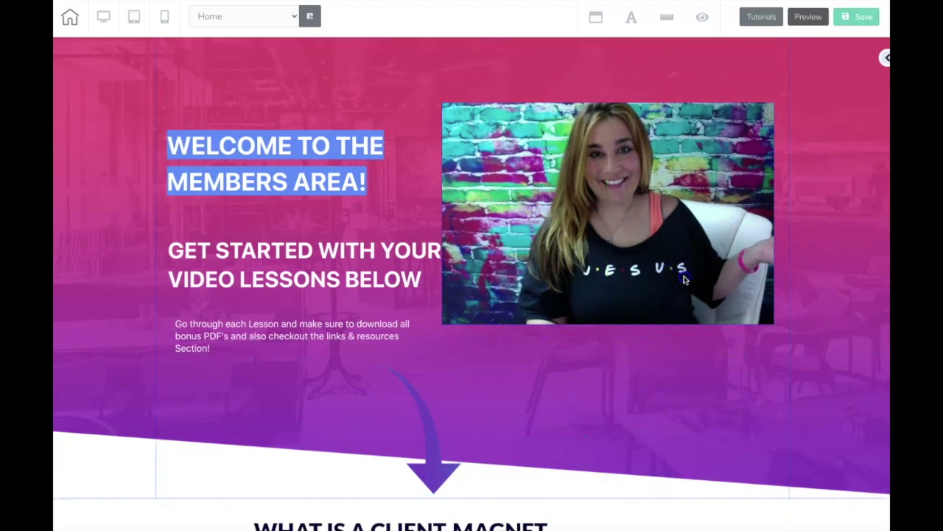
{"action": "left_click_drag", "start_coordinate": [773, 324], "coordinate": [740, 302]}
{"action": "left_click", "coordinate": [774, 326]}
{"action": "left_click_drag", "start_coordinate": [678, 261], "coordinate": [711, 273]}
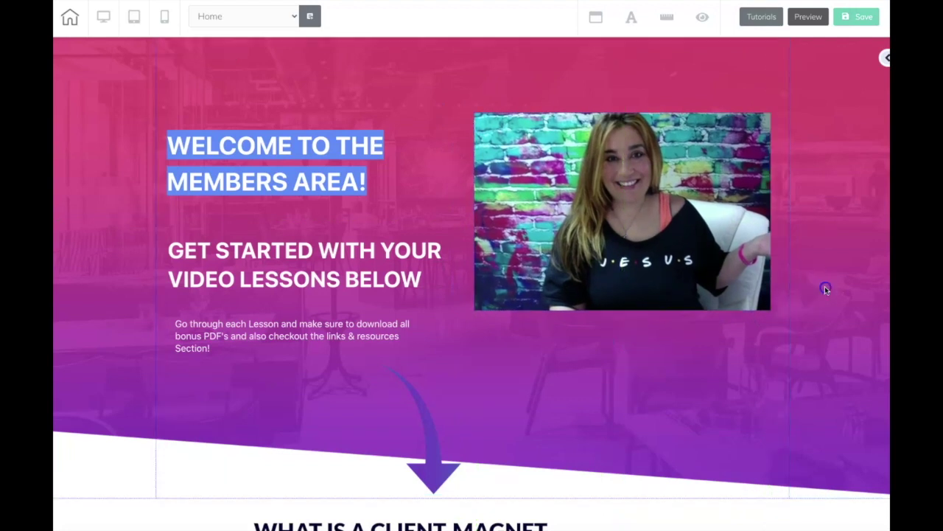
{"action": "left_click", "coordinate": [834, 346]}
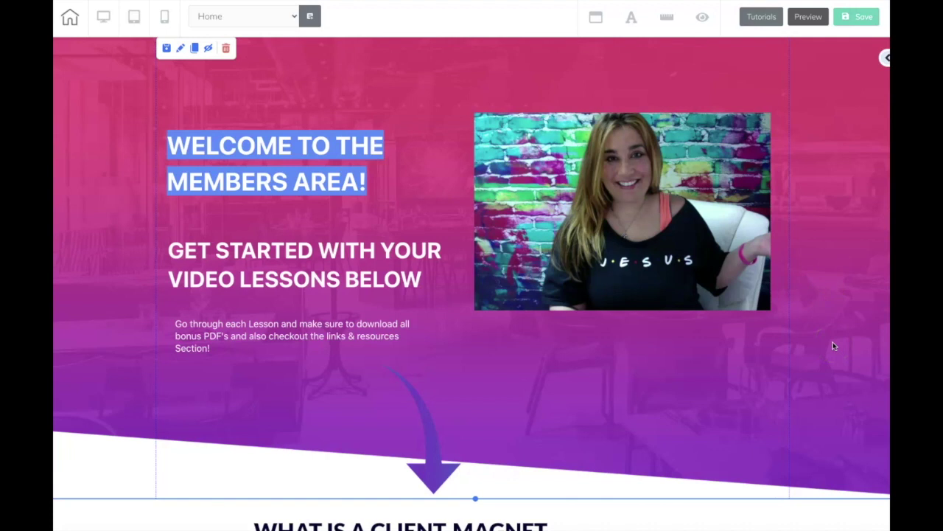
- Extend the client-magnet funnel section downward and move its text block lower, leaving empty space beneath the purple arrow
{"action": "scroll", "coordinate": [542, 305], "scroll_direction": "down", "scroll_amount": 5}
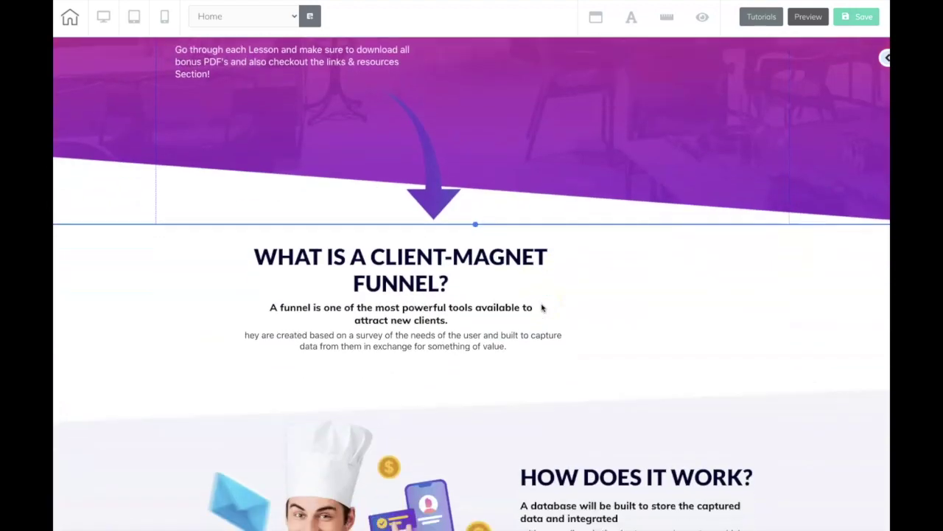
{"action": "left_click", "coordinate": [667, 229]}
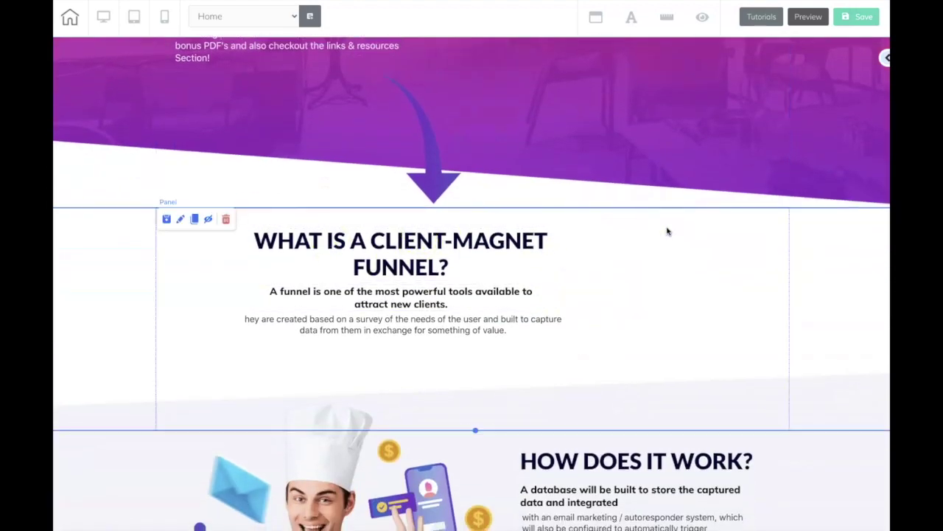
{"action": "left_click", "coordinate": [594, 249]}
{"action": "left_click_drag", "start_coordinate": [594, 249], "coordinate": [597, 267]}
{"action": "scroll", "coordinate": [596, 267], "scroll_direction": "down", "scroll_amount": 3}
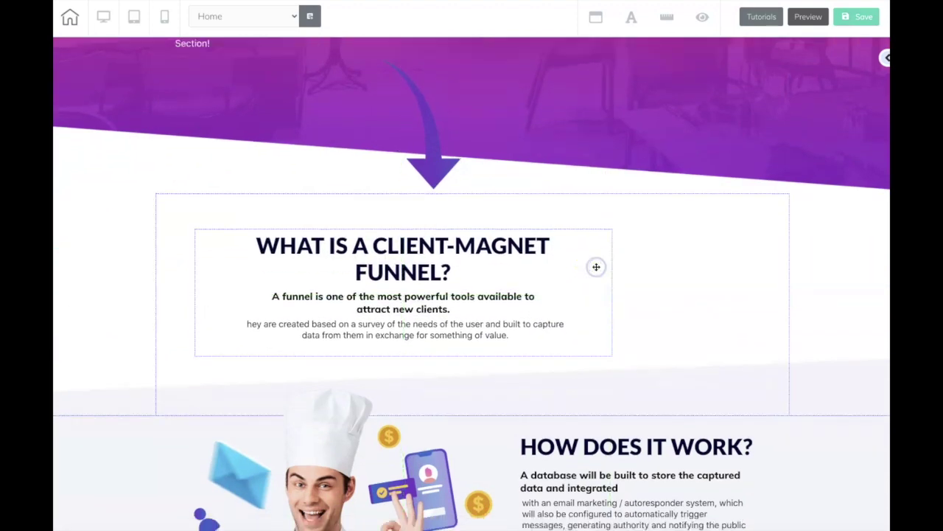
{"action": "left_click_drag", "start_coordinate": [476, 324], "coordinate": [476, 521]}
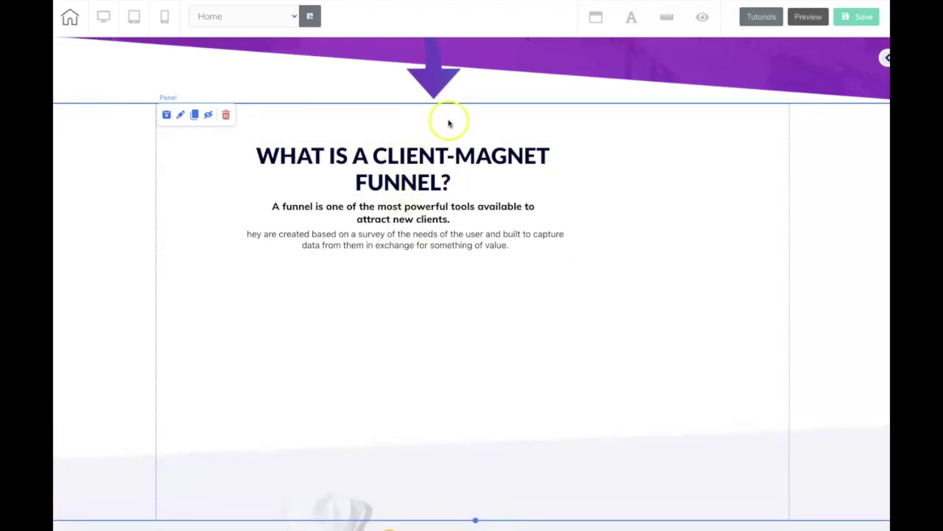
{"action": "left_click_drag", "start_coordinate": [605, 156], "coordinate": [603, 273]}
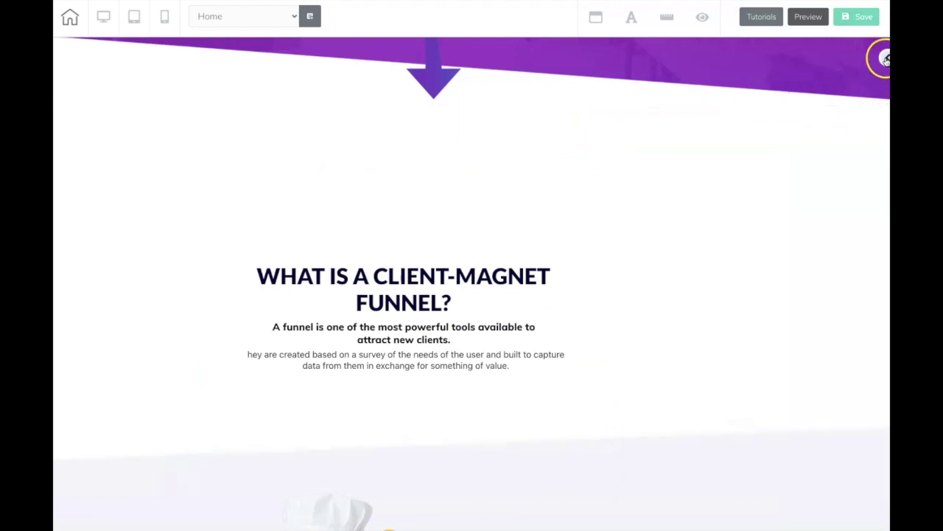
- Add the muted purple horizontal menu element just below the arrow and align it with the upper-left corner of the client-magnet section
{"action": "left_click", "coordinate": [885, 57]}
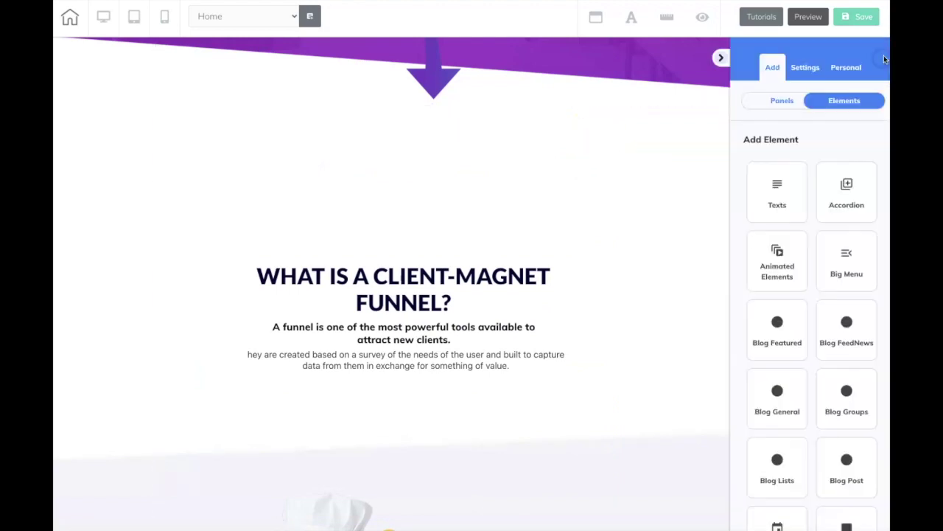
{"action": "scroll", "coordinate": [825, 184], "scroll_direction": "down", "scroll_amount": 5}
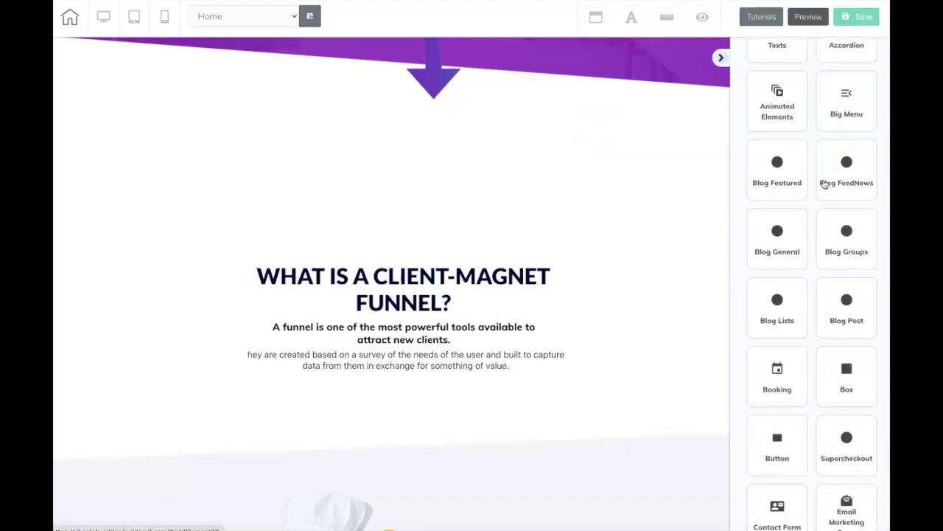
{"action": "scroll", "coordinate": [825, 184], "scroll_direction": "down", "scroll_amount": 2}
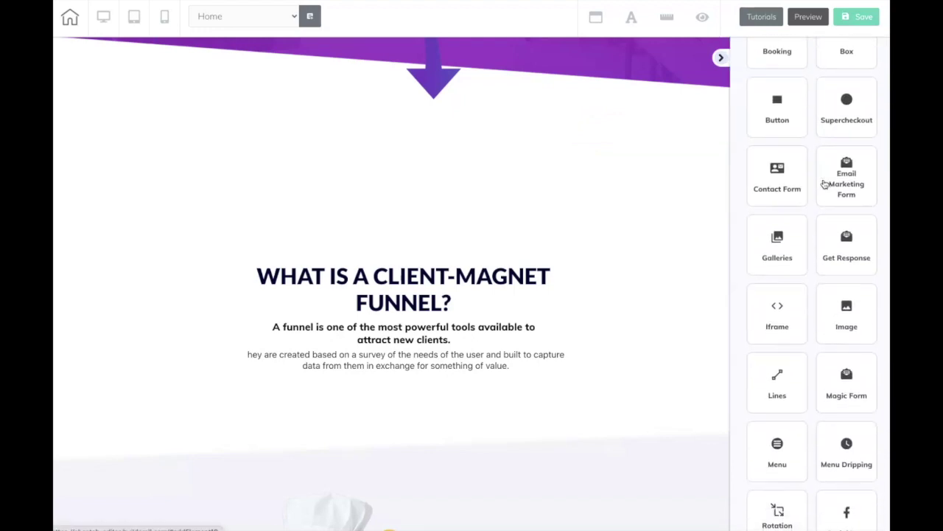
{"action": "scroll", "coordinate": [825, 184], "scroll_direction": "down", "scroll_amount": 2}
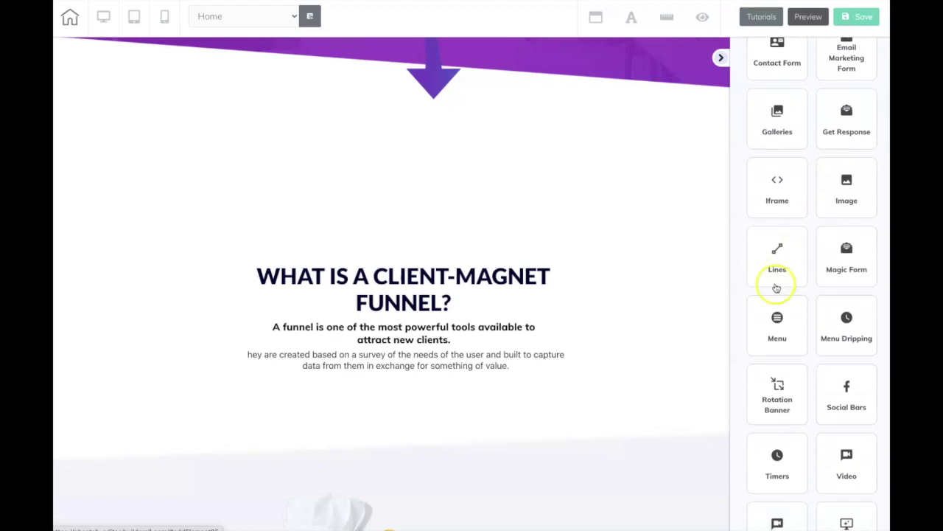
{"action": "left_click", "coordinate": [773, 303]}
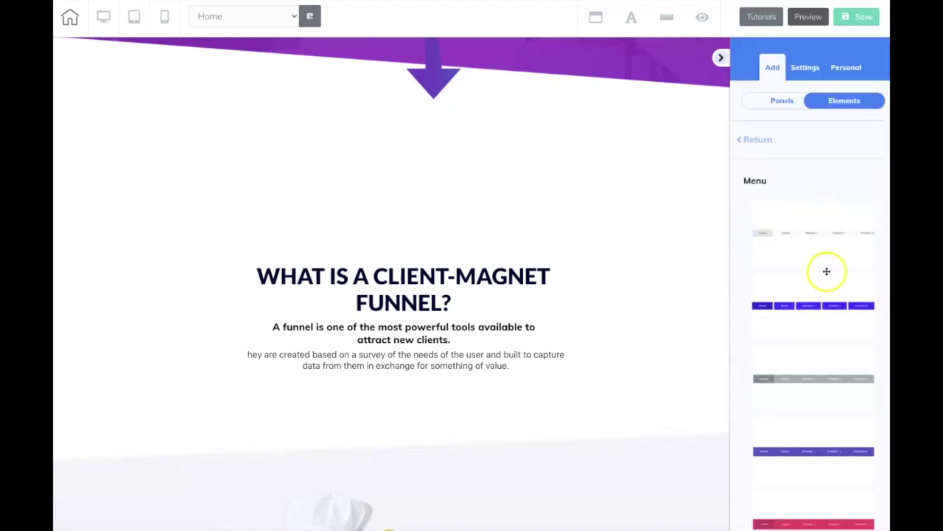
{"action": "left_click_drag", "start_coordinate": [806, 406], "coordinate": [360, 111]}
{"action": "left_click", "coordinate": [512, 162]}
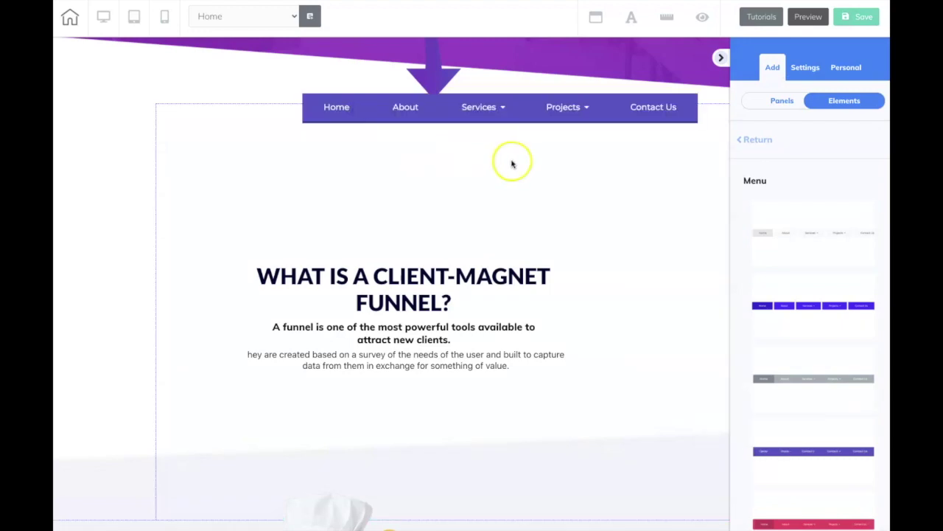
{"action": "mouse_move", "coordinate": [480, 113]}
{"action": "left_click_drag", "start_coordinate": [480, 112], "coordinate": [339, 127]}
{"action": "left_click", "coordinate": [532, 119]}
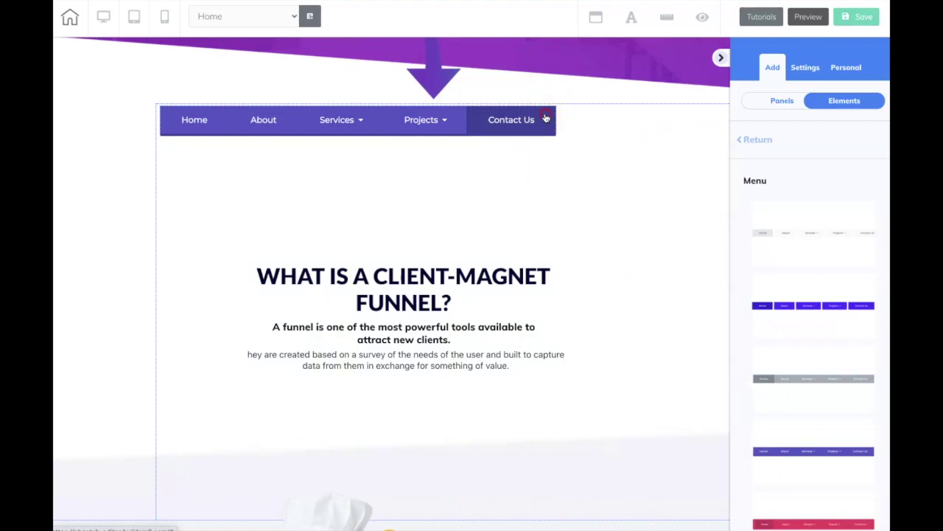
- Set the new menu to Full Width in its general settings
{"action": "left_click", "coordinate": [546, 118]}
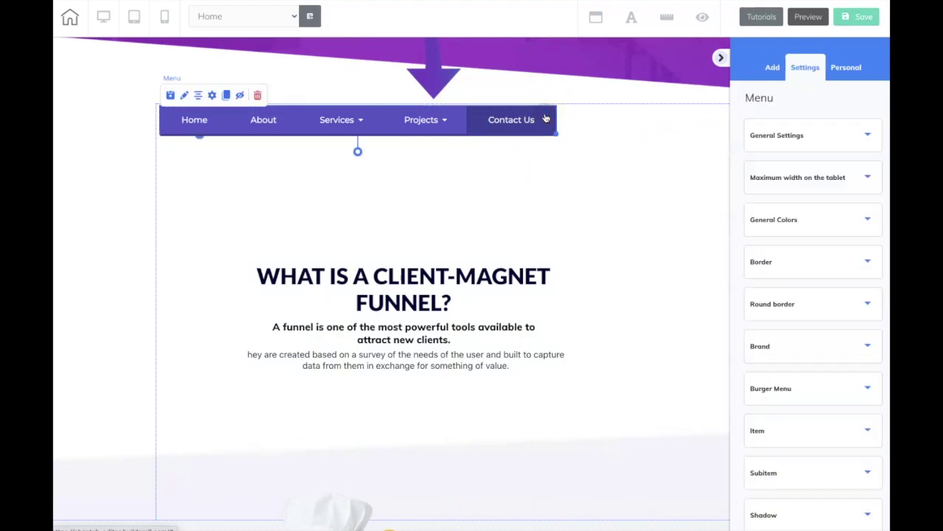
{"action": "left_click", "coordinate": [813, 132]}
{"action": "left_click", "coordinate": [743, 206]}
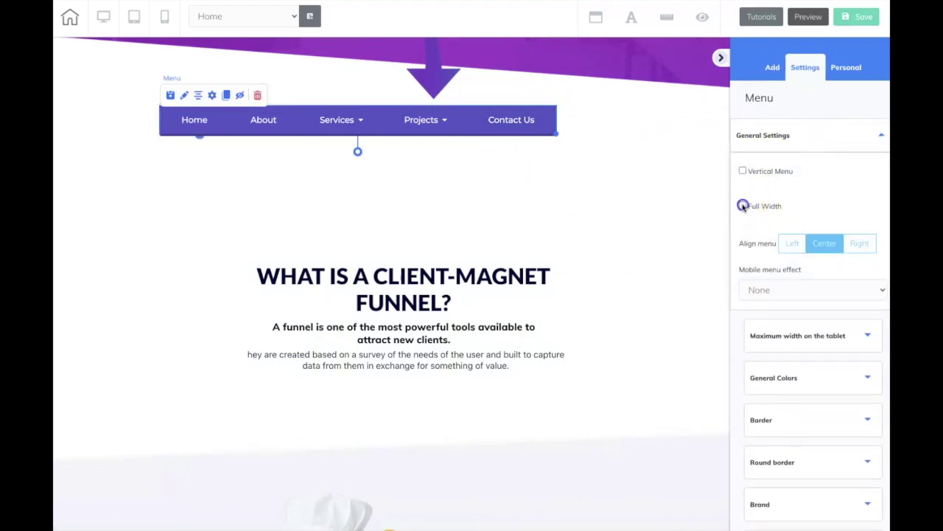
{"action": "left_click", "coordinate": [694, 130]}
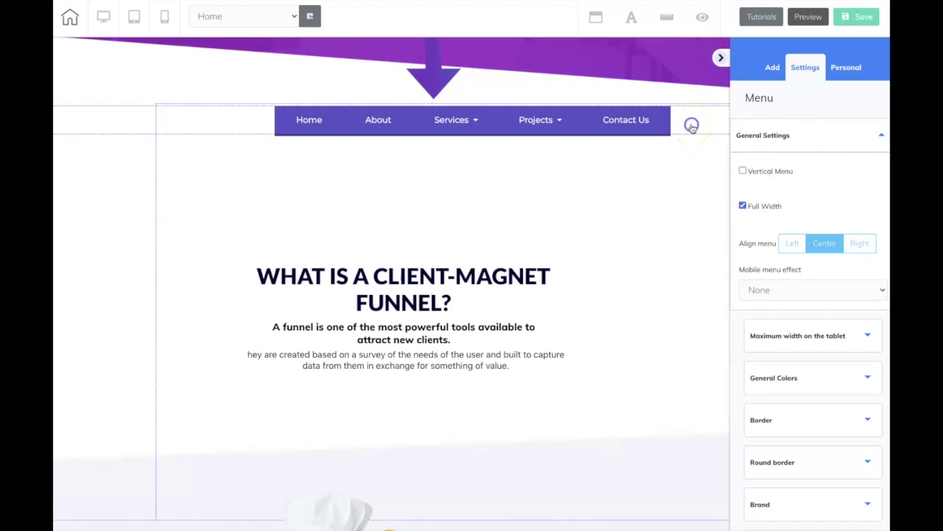
{"action": "left_click", "coordinate": [692, 126]}
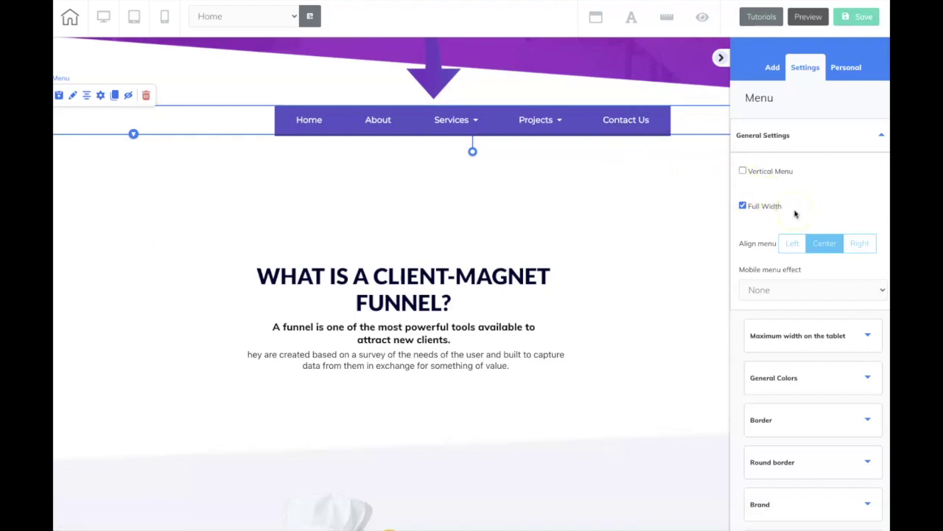
- Copy the hex code of the menu items' solid background color
{"action": "scroll", "coordinate": [810, 283], "scroll_direction": "down", "scroll_amount": 3}
{"action": "left_click", "coordinate": [844, 280]}
{"action": "scroll", "coordinate": [840, 250], "scroll_direction": "down", "scroll_amount": 3}
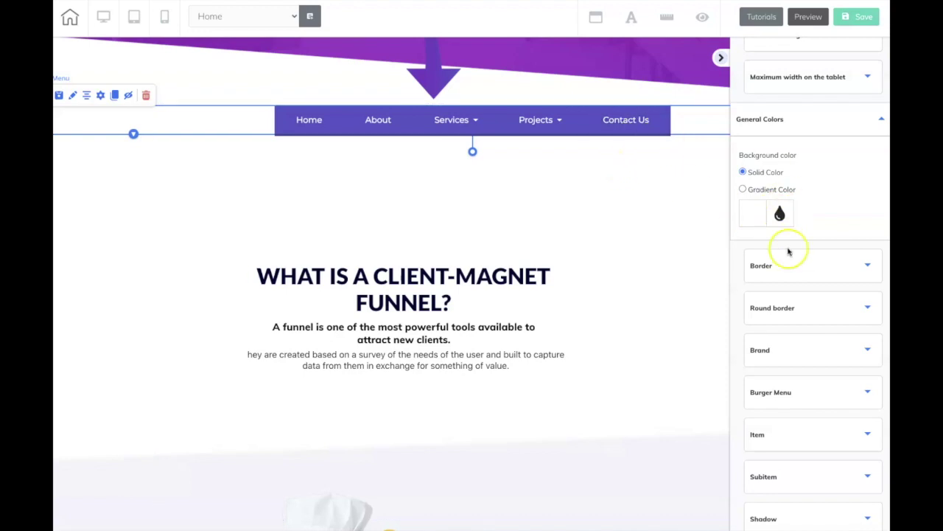
{"action": "scroll", "coordinate": [788, 252], "scroll_direction": "down", "scroll_amount": 1}
{"action": "scroll", "coordinate": [789, 252], "scroll_direction": "down", "scroll_amount": 1}
{"action": "left_click", "coordinate": [824, 334]}
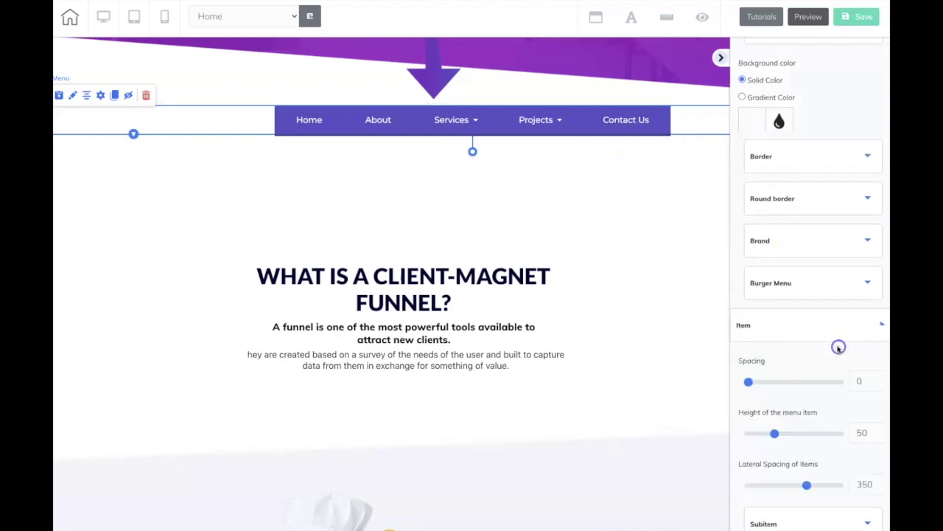
{"action": "scroll", "coordinate": [829, 310], "scroll_direction": "down", "scroll_amount": 2}
{"action": "scroll", "coordinate": [844, 280], "scroll_direction": "down", "scroll_amount": 5}
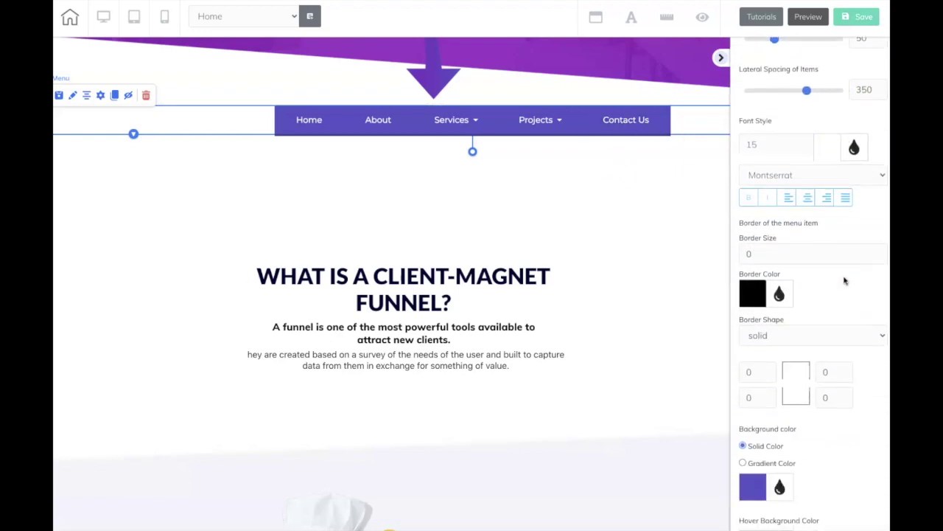
{"action": "scroll", "coordinate": [845, 280], "scroll_direction": "down", "scroll_amount": 1}
{"action": "left_click", "coordinate": [752, 327]}
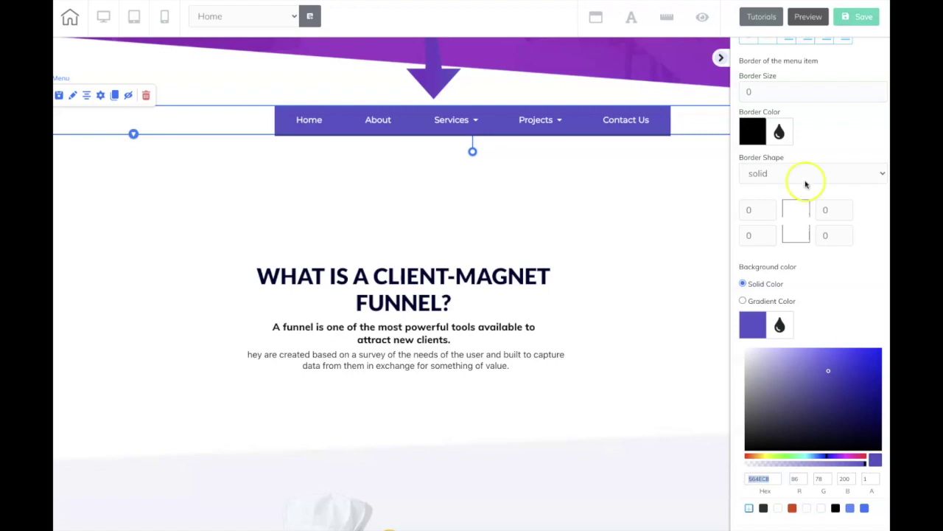
{"action": "scroll", "coordinate": [813, 126], "scroll_direction": "up", "scroll_amount": 8}
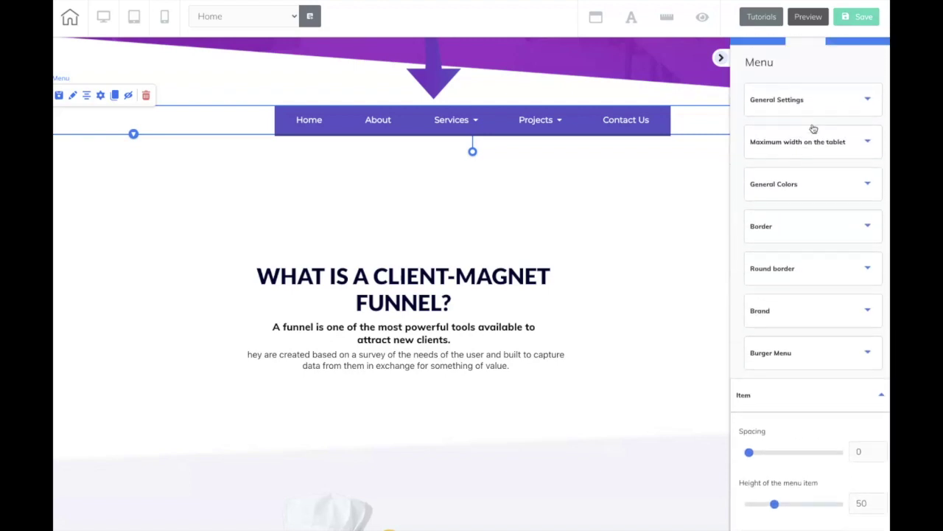
- Set the menu's general solid background color to hex 564EC8
{"action": "left_click", "coordinate": [840, 142]}
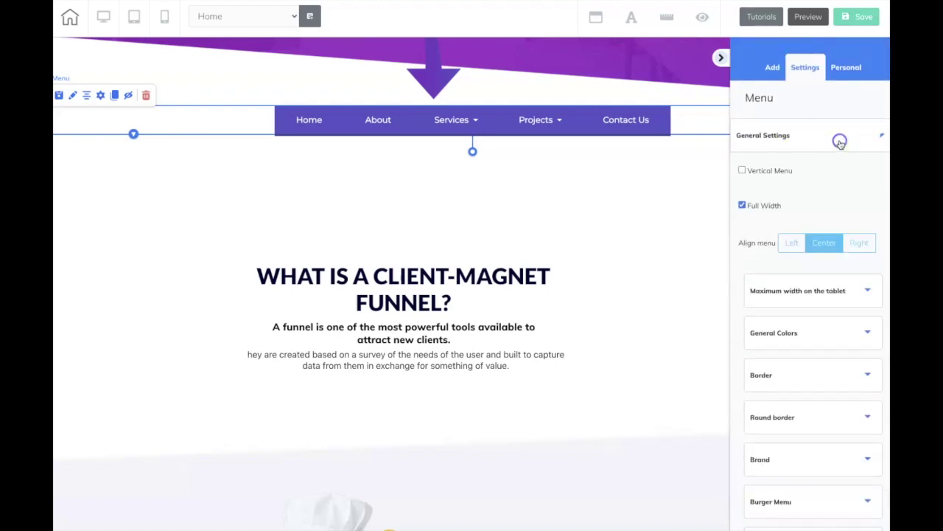
{"action": "left_click", "coordinate": [840, 142]}
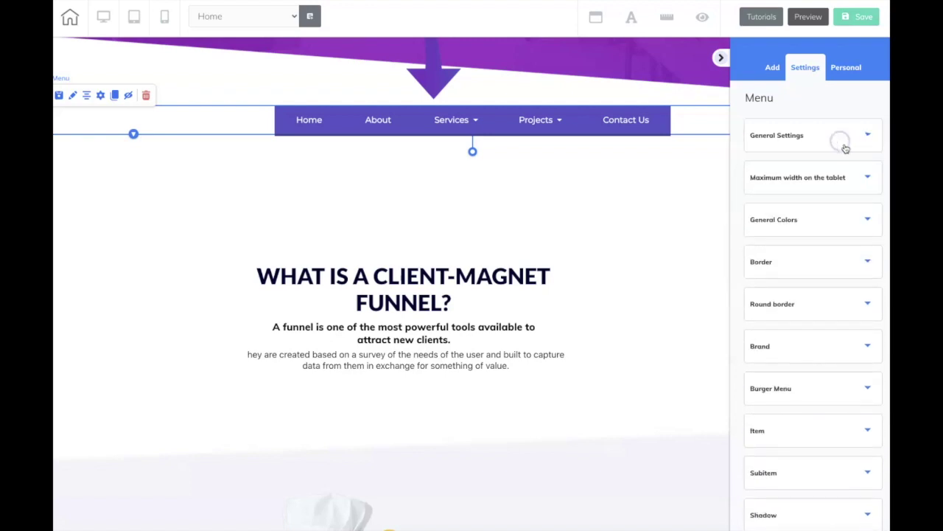
{"action": "left_click", "coordinate": [837, 219]}
{"action": "left_click", "coordinate": [753, 314]}
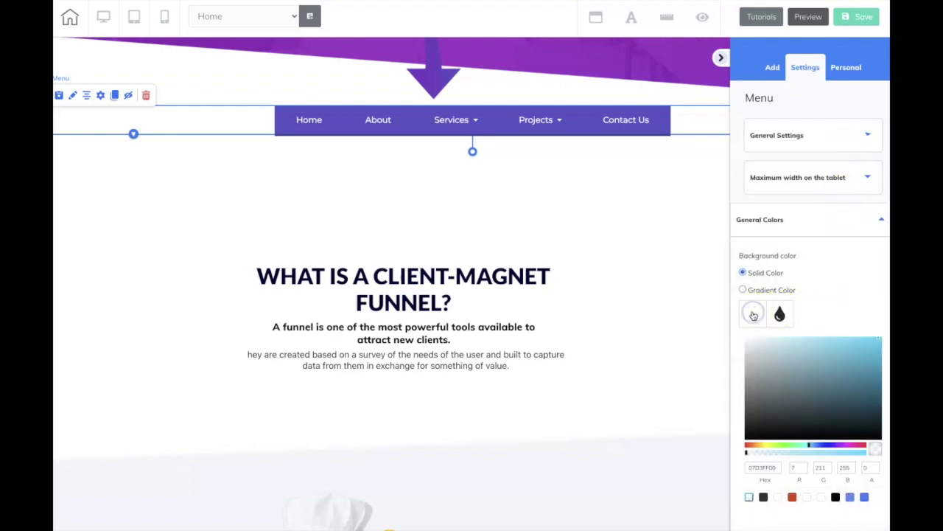
{"action": "scroll", "coordinate": [754, 315], "scroll_direction": "down", "scroll_amount": 2}
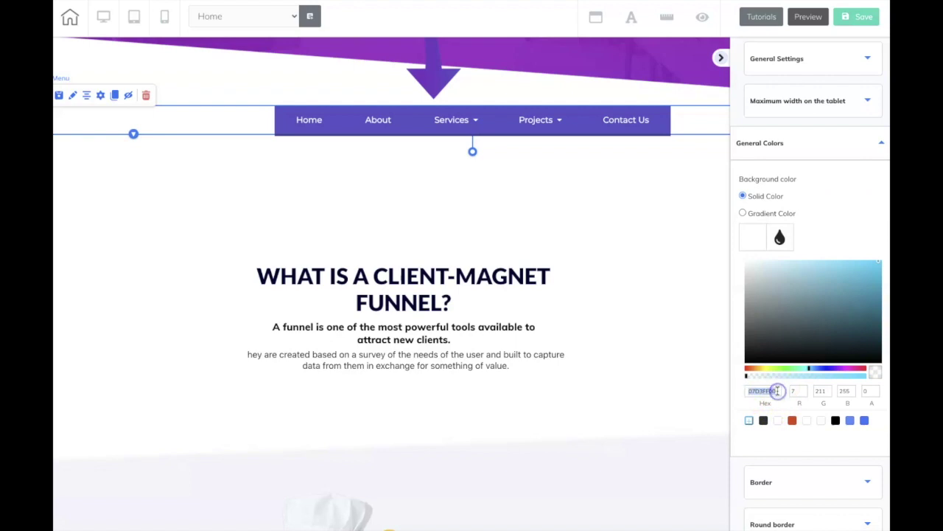
{"action": "type", "text": "564ECB"}
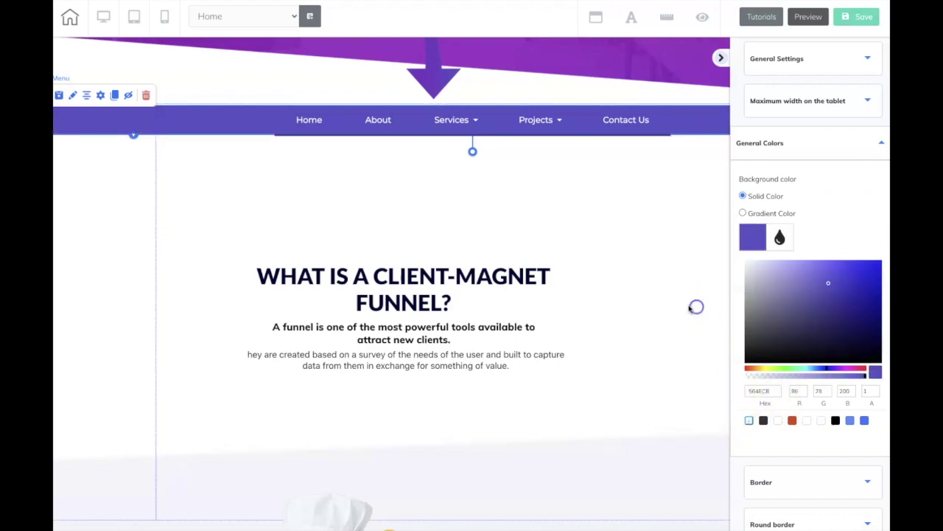
- Nudge the menu flush with the upper edge of the client-magnet section and extend that section's height downward
{"action": "left_click", "coordinate": [690, 238]}
{"action": "mouse_move", "coordinate": [686, 126]}
{"action": "left_mouse_down"}
{"action": "mouse_move", "coordinate": [686, 139]}
{"action": "mouse_move", "coordinate": [689, 125]}
{"action": "left_mouse_up"}
{"action": "left_click_drag", "start_coordinate": [695, 161], "coordinate": [693, 168]}
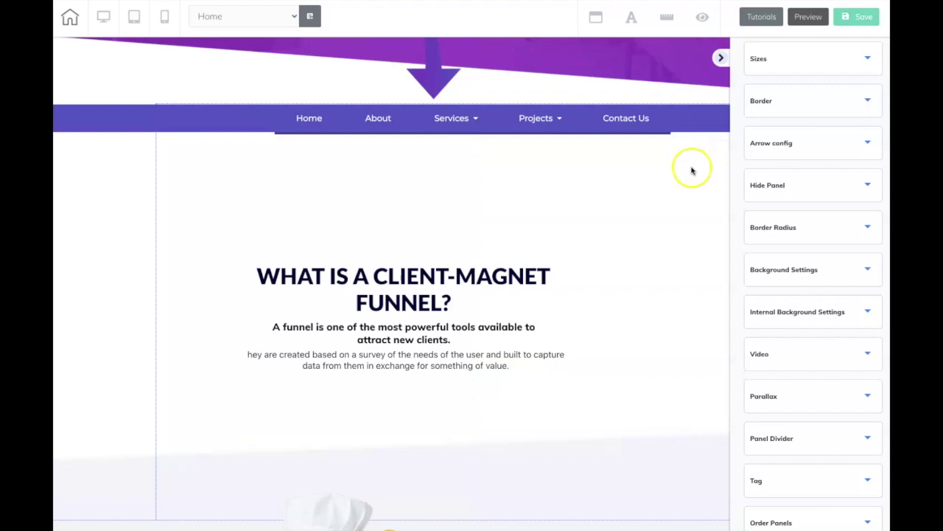
{"action": "scroll", "coordinate": [605, 210], "scroll_direction": "down", "scroll_amount": 3}
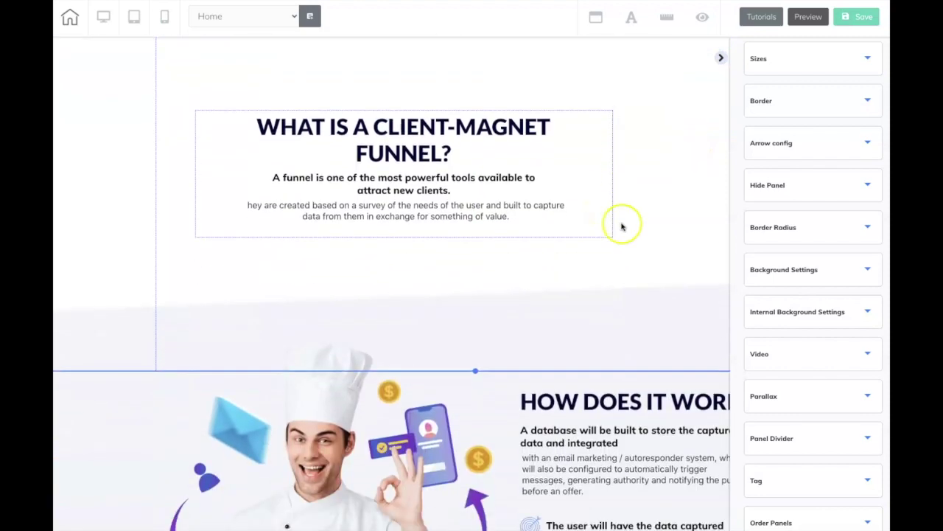
{"action": "left_click_drag", "start_coordinate": [475, 369], "coordinate": [469, 530]}
{"action": "scroll", "coordinate": [404, 231], "scroll_direction": "up", "scroll_amount": 3}
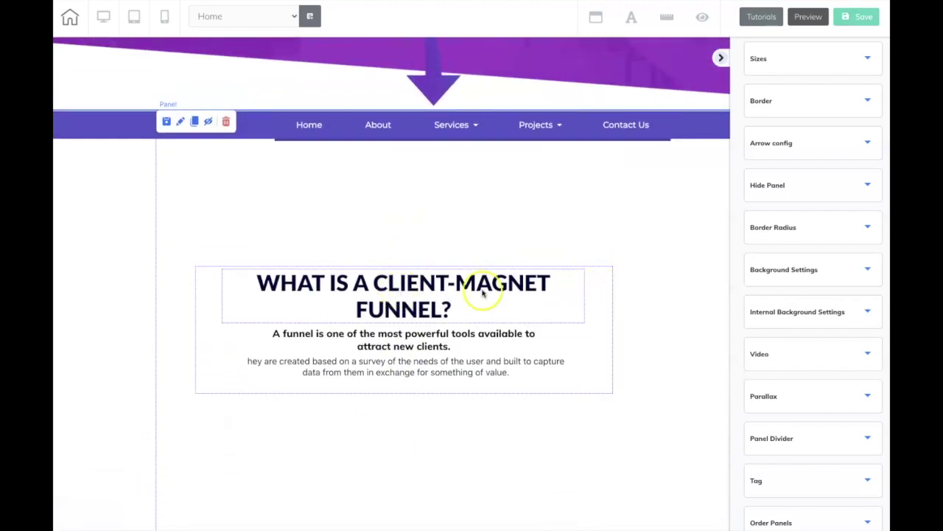
- Move the "What is a client-magnet funnel?" heading just below the menu and widen it to fit on one centered line
{"action": "left_click_drag", "start_coordinate": [424, 247], "coordinate": [364, 183]}
{"action": "left_click", "coordinate": [494, 219]}
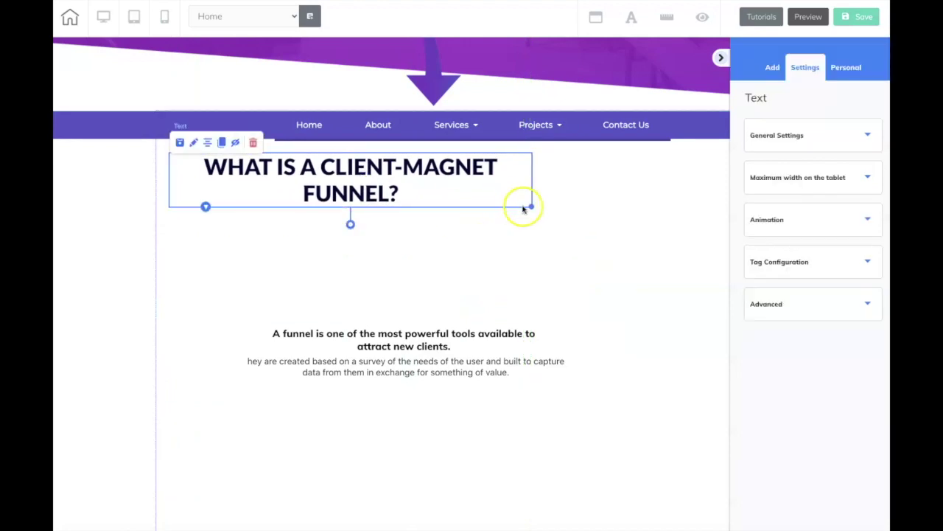
{"action": "left_click_drag", "start_coordinate": [532, 205], "coordinate": [698, 194]}
{"action": "left_click_drag", "start_coordinate": [525, 161], "coordinate": [543, 158]}
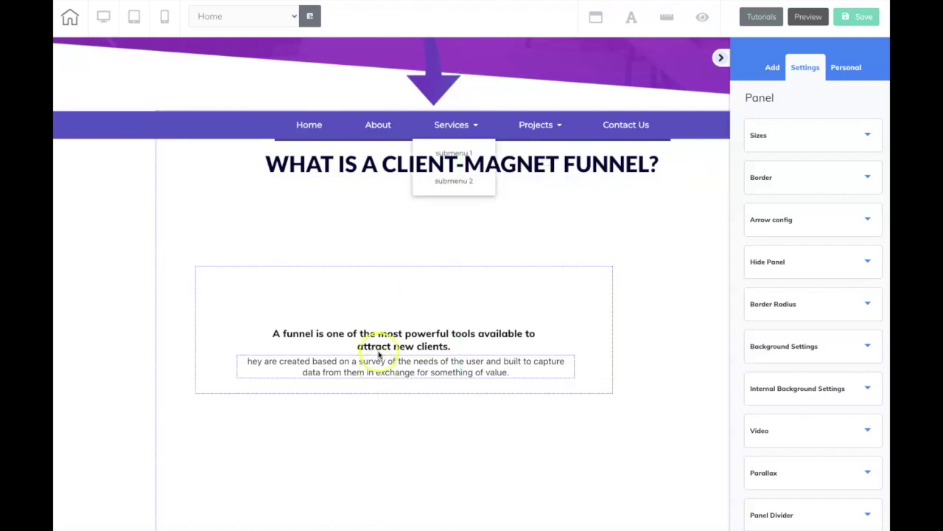
- Delete the box holding the remaining funnel description text from the client-magnet section
{"action": "left_click", "coordinate": [379, 300]}
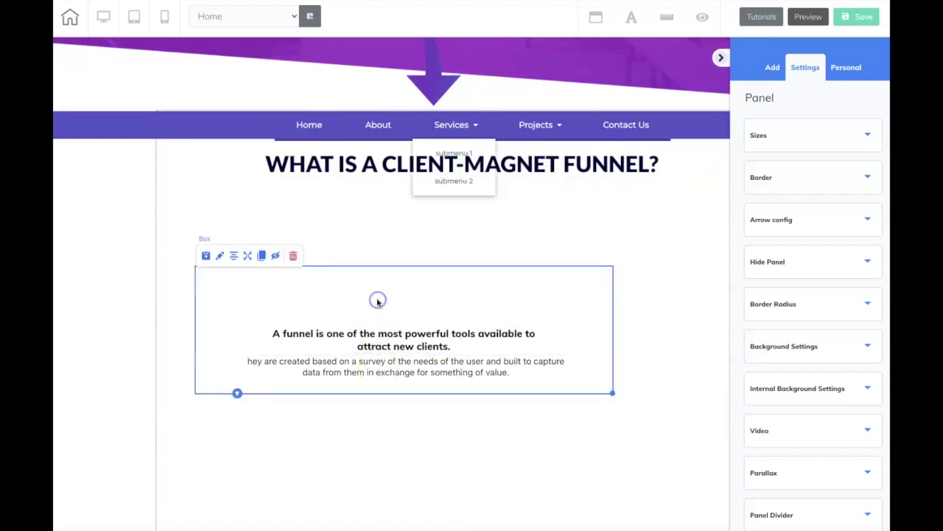
{"action": "left_click", "coordinate": [297, 264]}
{"action": "left_click", "coordinate": [519, 279]}
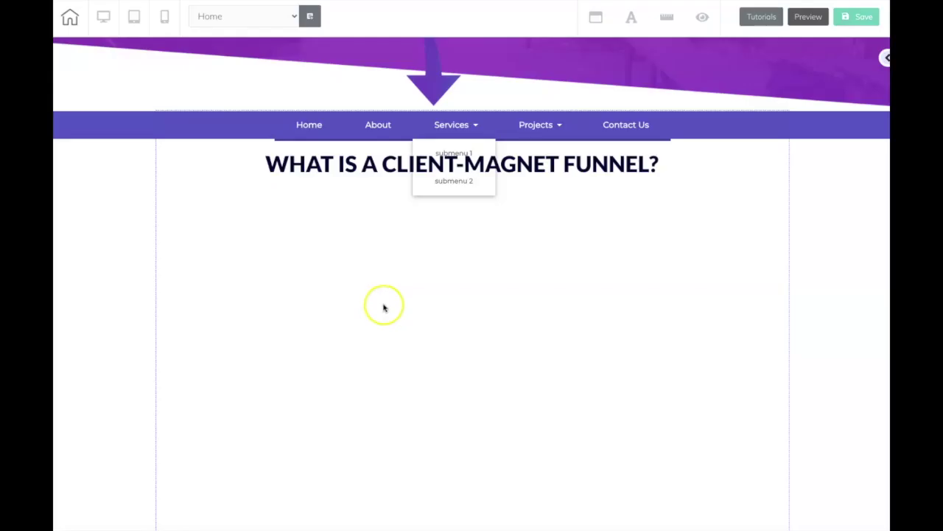
{"action": "left_click", "coordinate": [499, 279]}
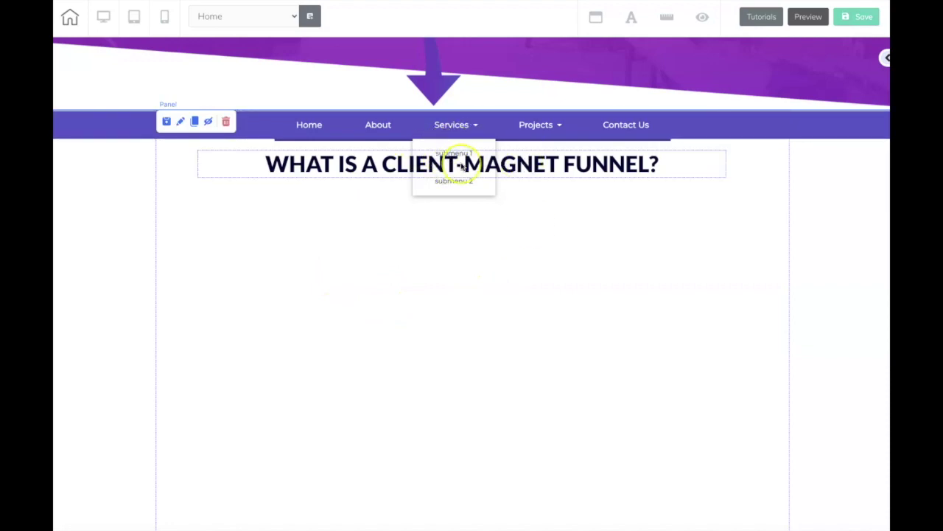
- Shift the menu down and place the client-magnet heading centered above it, just below the arrow
{"action": "left_click_drag", "start_coordinate": [463, 165], "coordinate": [464, 225]}
{"action": "left_click_drag", "start_coordinate": [243, 126], "coordinate": [233, 166]}
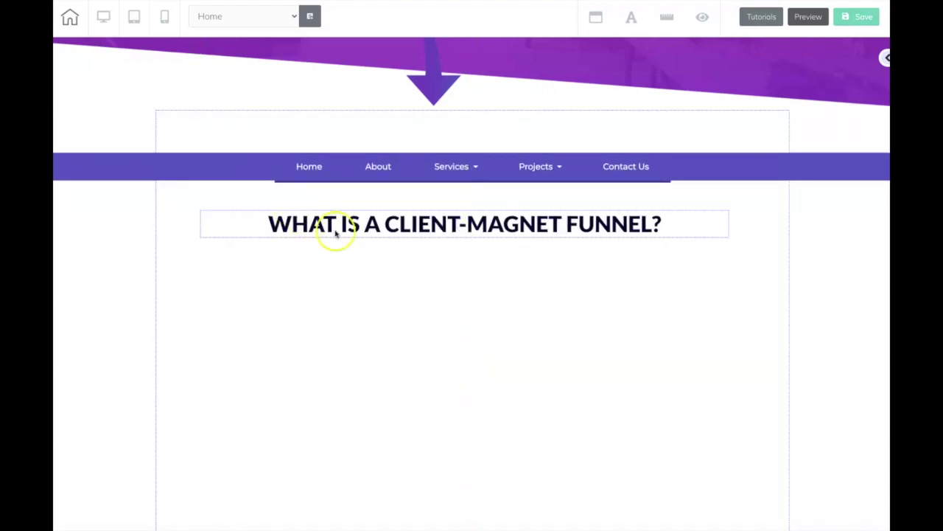
{"action": "left_click_drag", "start_coordinate": [387, 212], "coordinate": [221, 187]}
{"action": "left_click", "coordinate": [755, 317]}
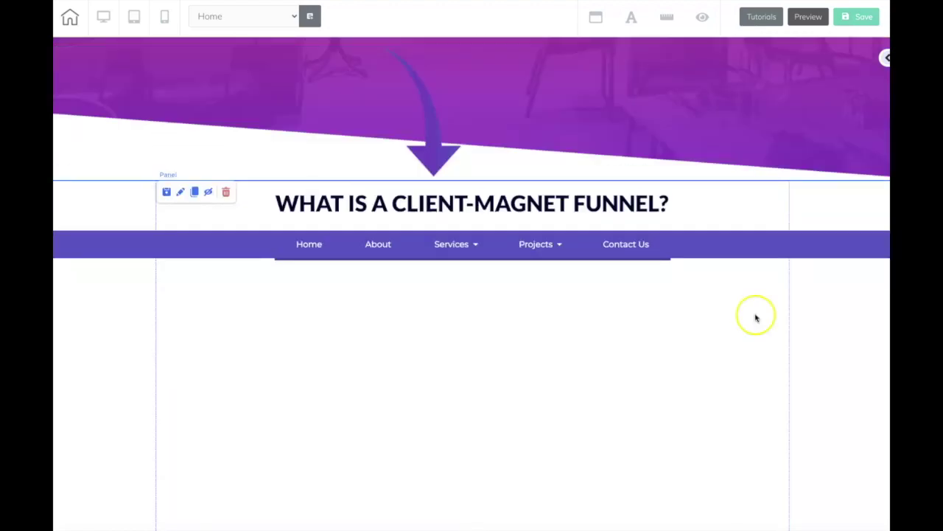
- Add the white rotation banner with the multi-armed man illustration and align it within the section directly below the menu
{"action": "left_click", "coordinate": [884, 57]}
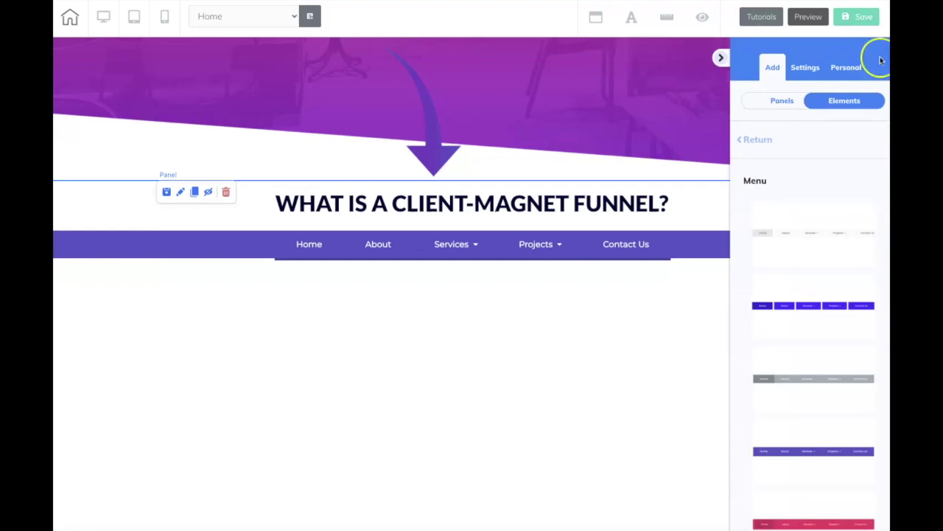
{"action": "left_click", "coordinate": [759, 142]}
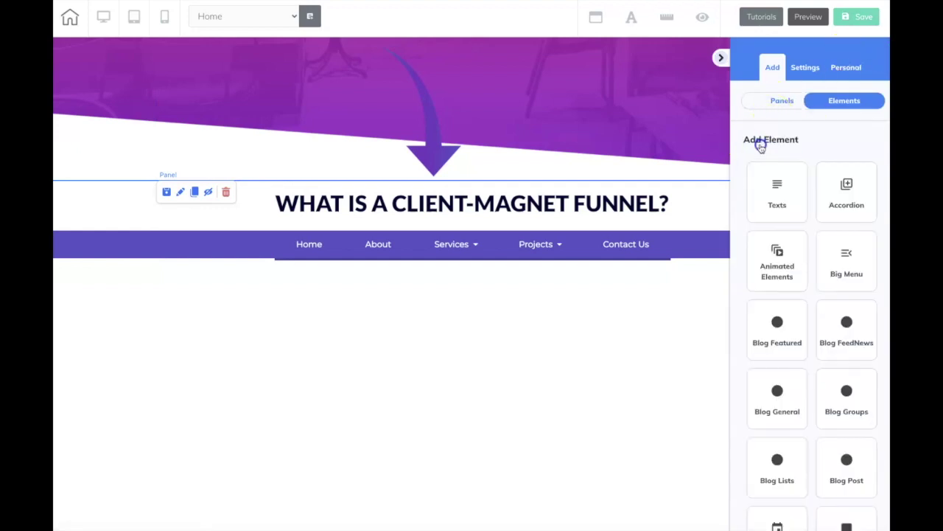
{"action": "scroll", "coordinate": [776, 203], "scroll_direction": "down", "scroll_amount": 3}
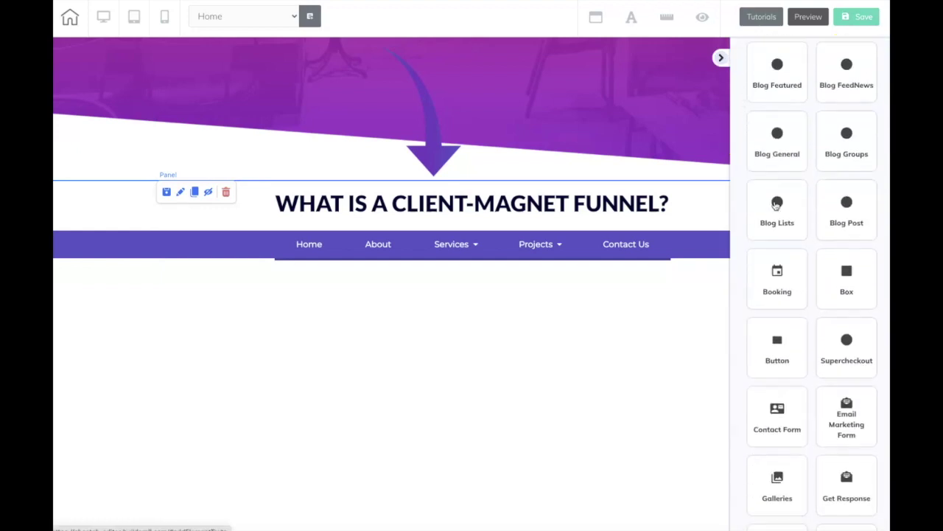
{"action": "scroll", "coordinate": [776, 205], "scroll_direction": "down", "scroll_amount": 5}
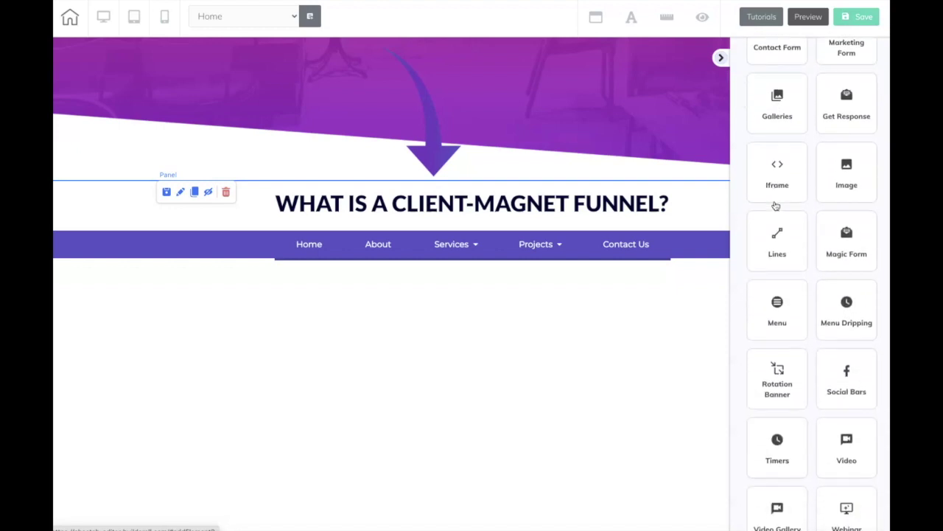
{"action": "left_click", "coordinate": [780, 362]}
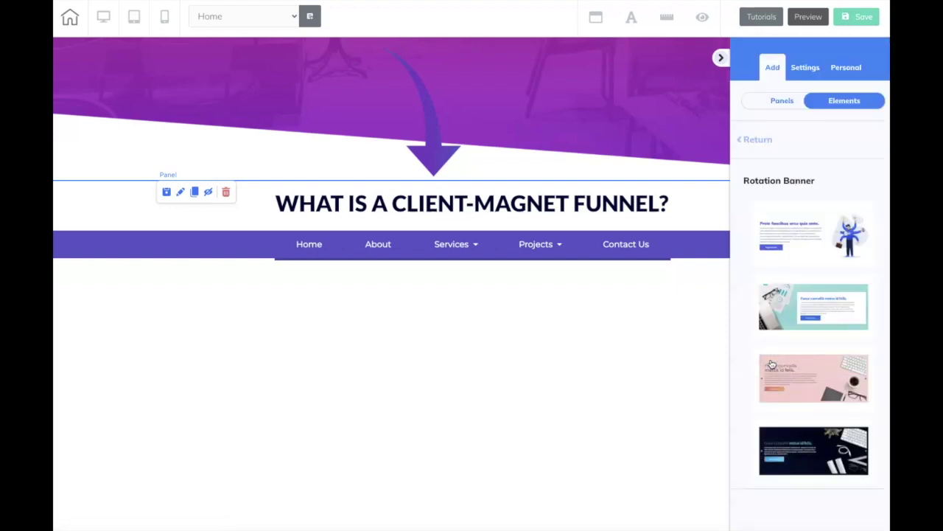
{"action": "left_click_drag", "start_coordinate": [803, 232], "coordinate": [350, 312]}
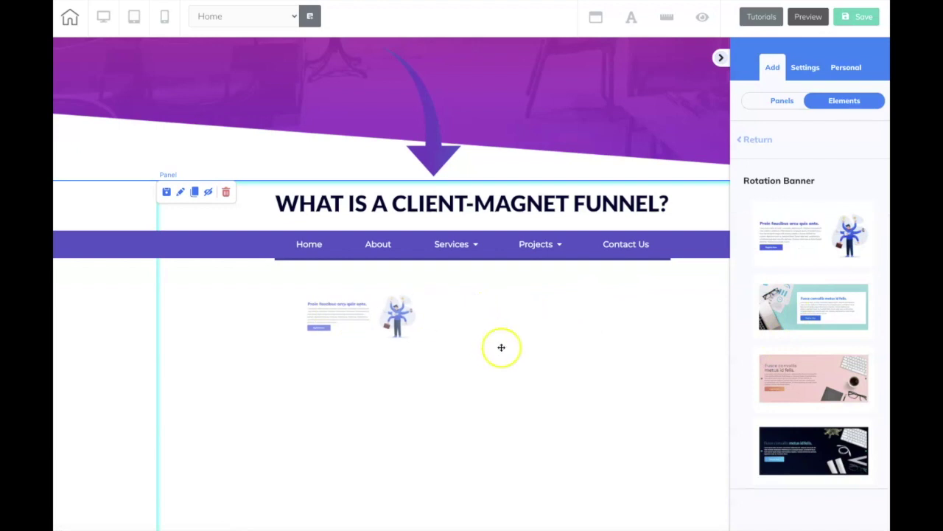
{"action": "left_click", "coordinate": [671, 273]}
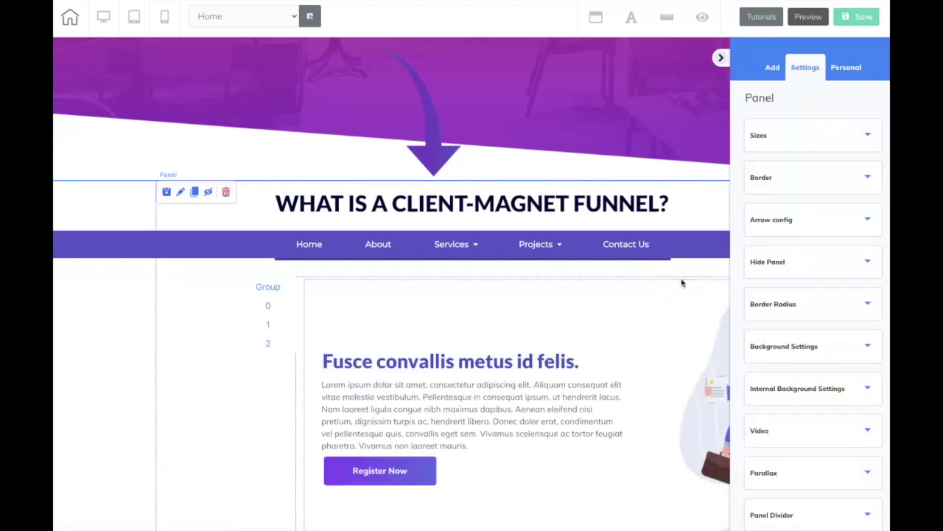
{"action": "left_click_drag", "start_coordinate": [685, 280], "coordinate": [542, 263]}
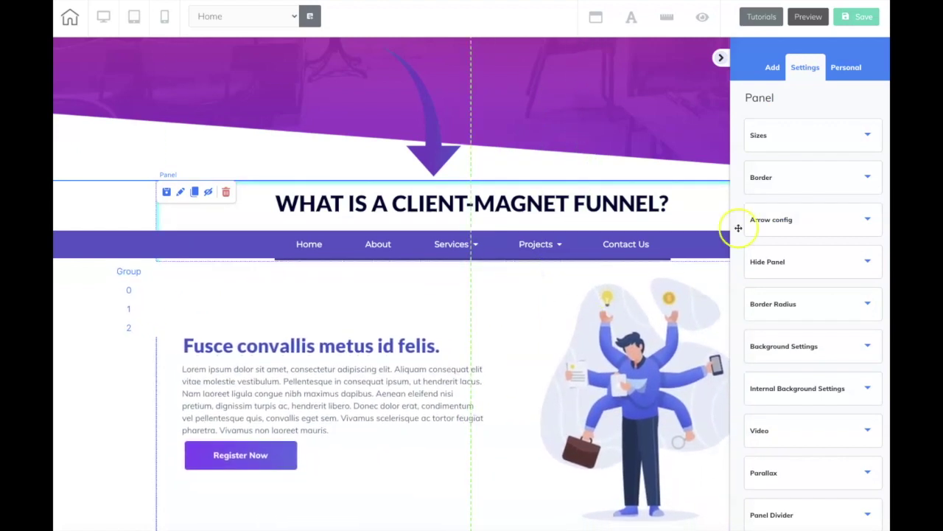
{"action": "left_click", "coordinate": [720, 58]}
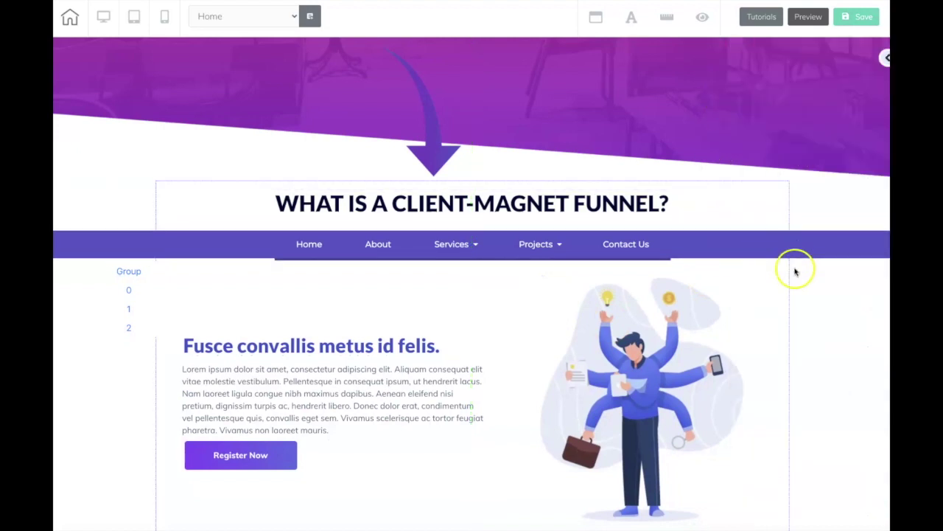
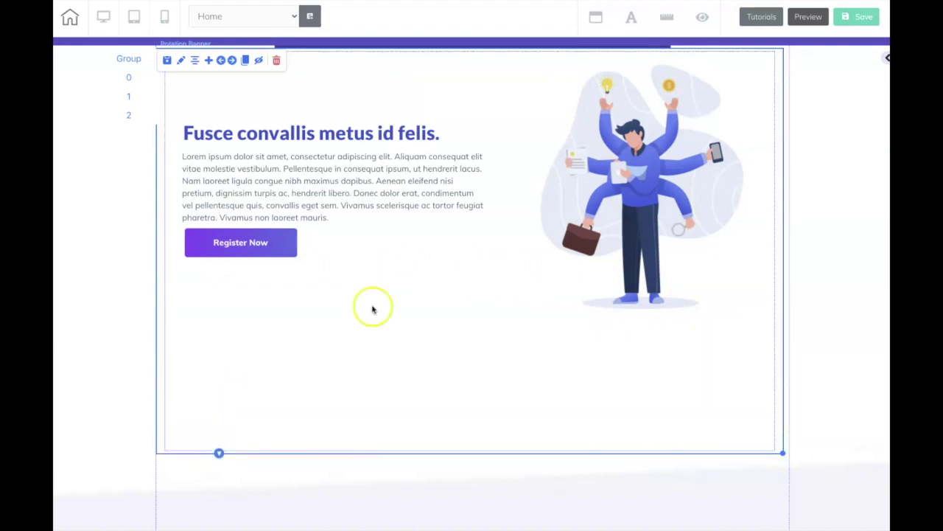
- Rearrange the banner slide with the heading centered near its upper edge, the widened paragraph at lower left and the Register Now button at lower right
{"action": "left_click_drag", "start_coordinate": [238, 246], "coordinate": [704, 417]}
{"action": "left_click_drag", "start_coordinate": [295, 181], "coordinate": [287, 384]}
{"action": "left_click", "coordinate": [421, 396]}
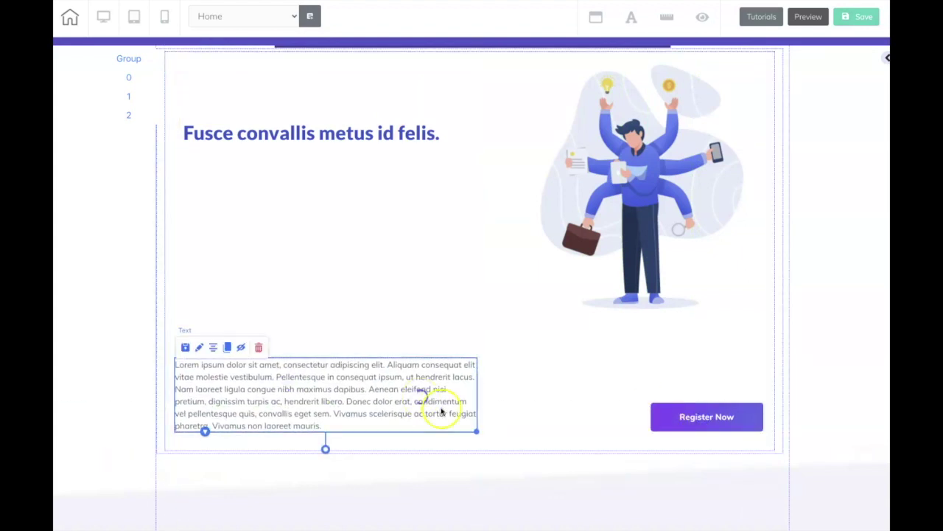
{"action": "left_click_drag", "start_coordinate": [477, 431], "coordinate": [623, 429]}
{"action": "left_click_drag", "start_coordinate": [536, 387], "coordinate": [544, 415]}
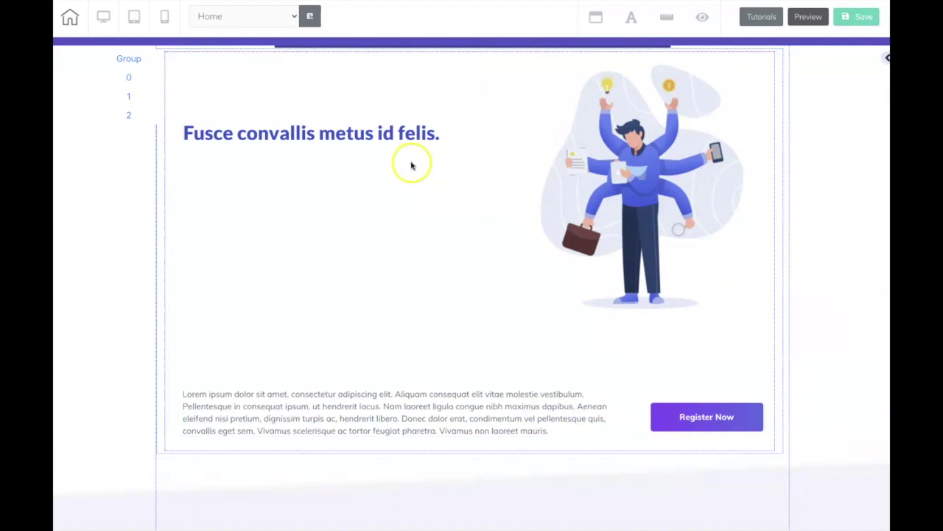
{"action": "left_click_drag", "start_coordinate": [346, 138], "coordinate": [478, 72]}
- Delete the multi-armed man illustration from the banner slide
{"action": "left_click", "coordinate": [655, 180]}
{"action": "left_click_drag", "start_coordinate": [636, 143], "coordinate": [635, 144]}
{"action": "left_click", "coordinate": [649, 129]}
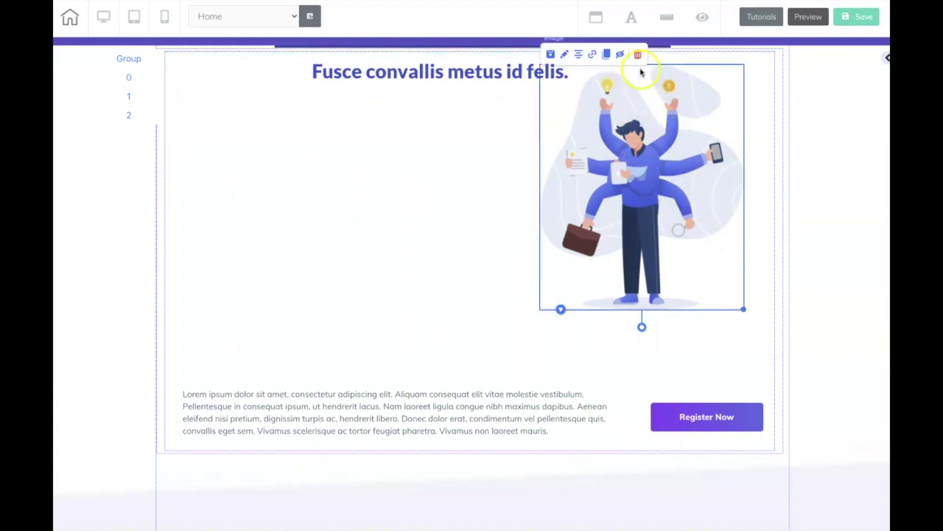
{"action": "left_click", "coordinate": [641, 57]}
{"action": "left_click", "coordinate": [540, 278]}
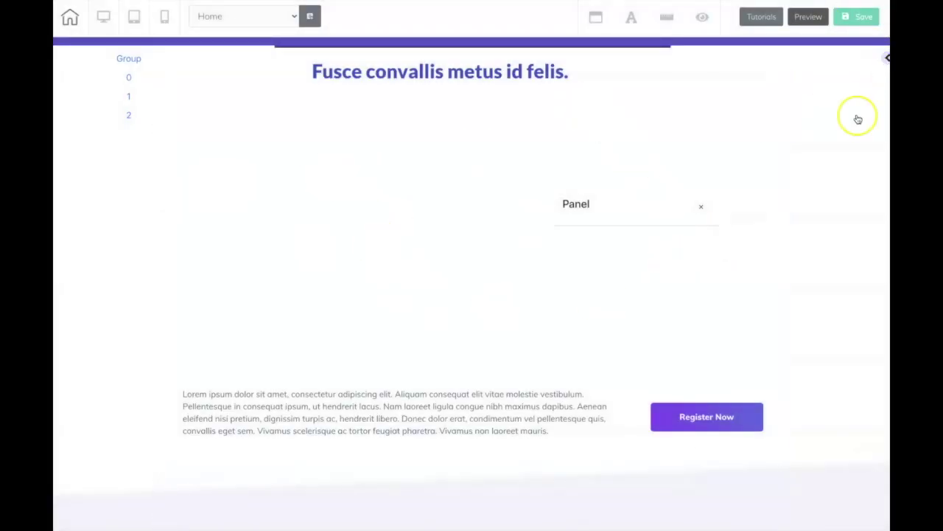
- Add a Vidello video element to the banner slide below its heading
{"action": "left_click", "coordinate": [858, 119]}
{"action": "left_click", "coordinate": [782, 101]}
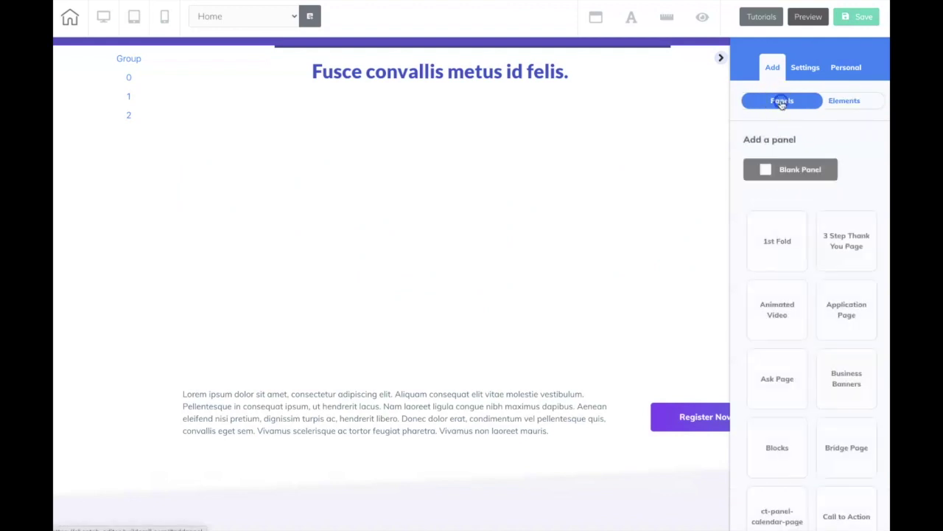
{"action": "left_click", "coordinate": [844, 101]}
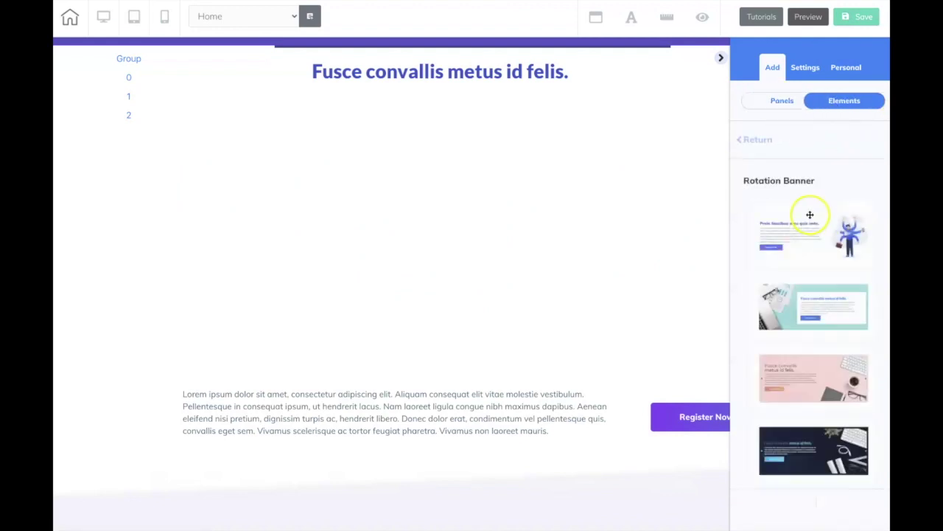
{"action": "left_click", "coordinate": [758, 139]}
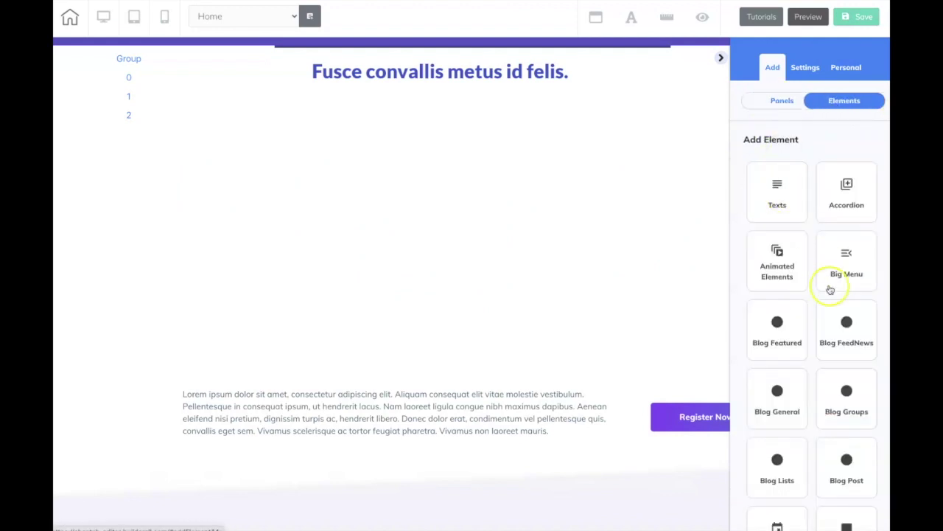
{"action": "scroll", "coordinate": [831, 280], "scroll_direction": "down", "scroll_amount": 5}
{"action": "scroll", "coordinate": [830, 290], "scroll_direction": "down", "scroll_amount": 3}
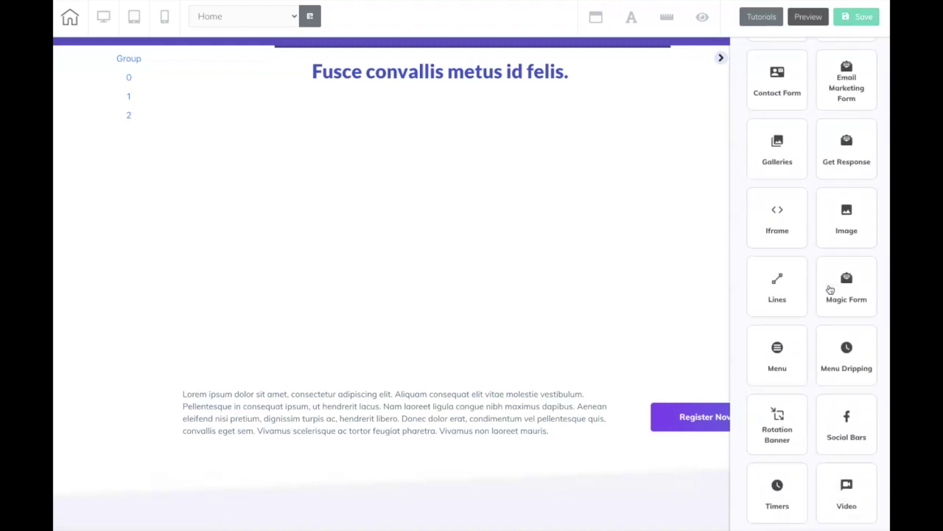
{"action": "scroll", "coordinate": [831, 289], "scroll_direction": "down", "scroll_amount": 1}
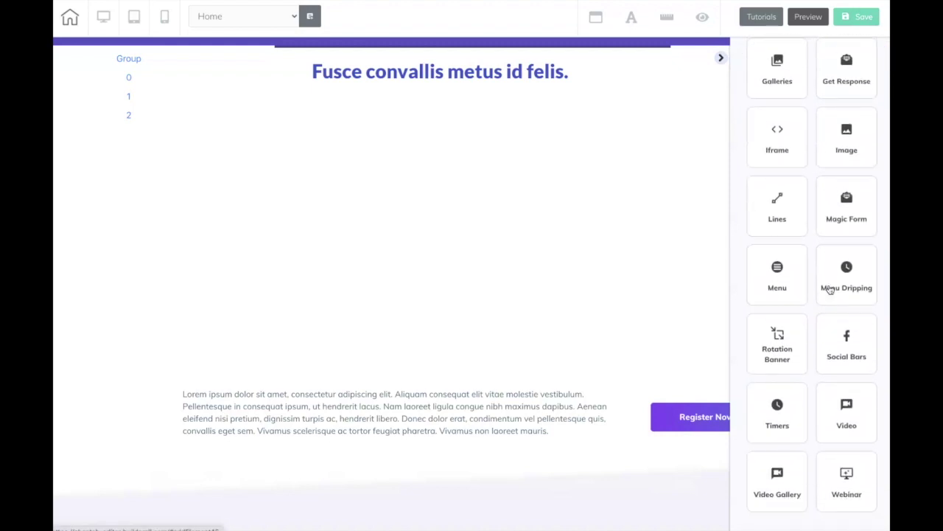
{"action": "left_click", "coordinate": [841, 408]}
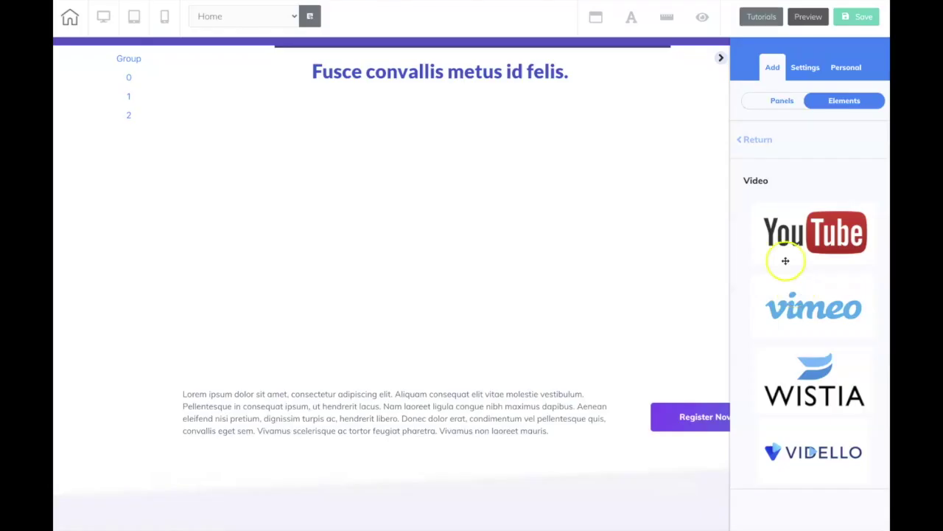
{"action": "left_click_drag", "start_coordinate": [823, 455], "coordinate": [304, 174]}
{"action": "left_click", "coordinate": [495, 280]}
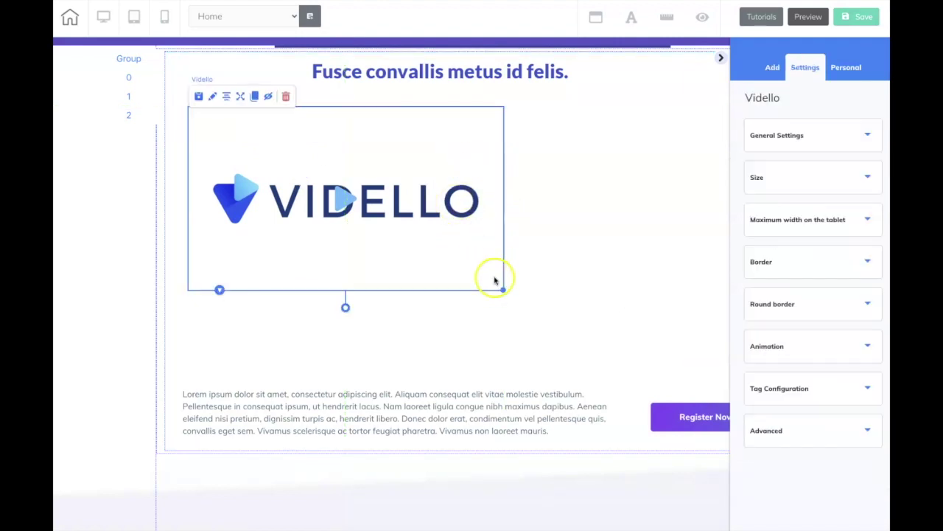
- Enlarge the Vidello video to fill the space between the heading and the paragraph, and center it in the banner slide
{"action": "left_click_drag", "start_coordinate": [504, 290], "coordinate": [681, 327]}
{"action": "left_click_drag", "start_coordinate": [552, 270], "coordinate": [571, 259]}
{"action": "left_click", "coordinate": [248, 82]}
{"action": "left_click", "coordinate": [261, 111]}
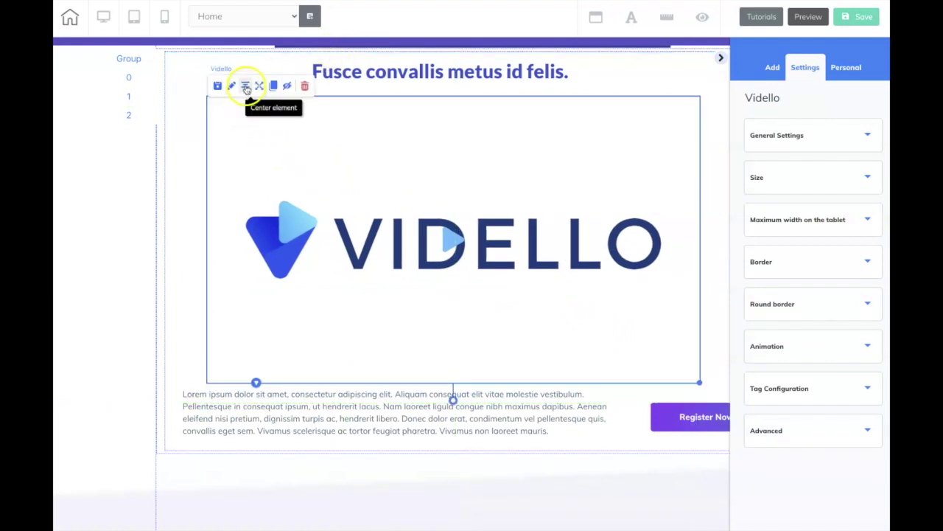
{"action": "left_click", "coordinate": [251, 85]}
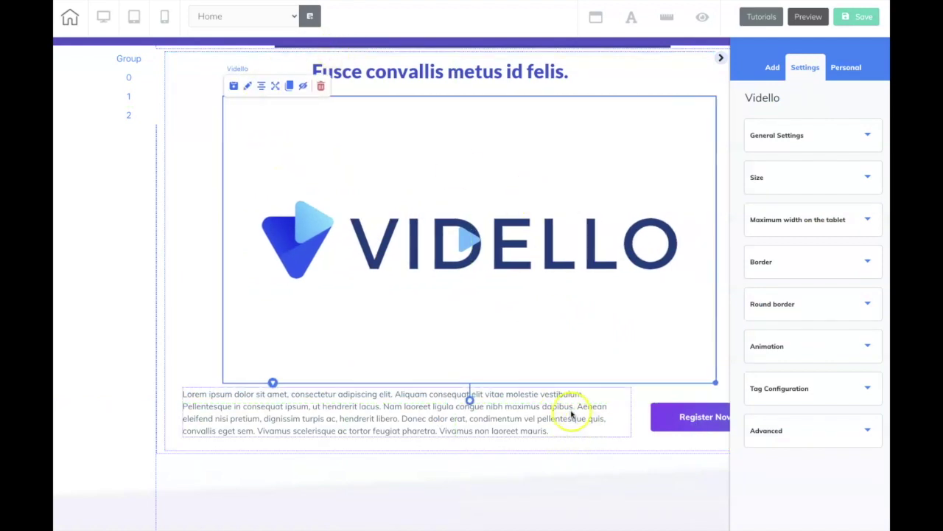
{"action": "left_click", "coordinate": [723, 59]}
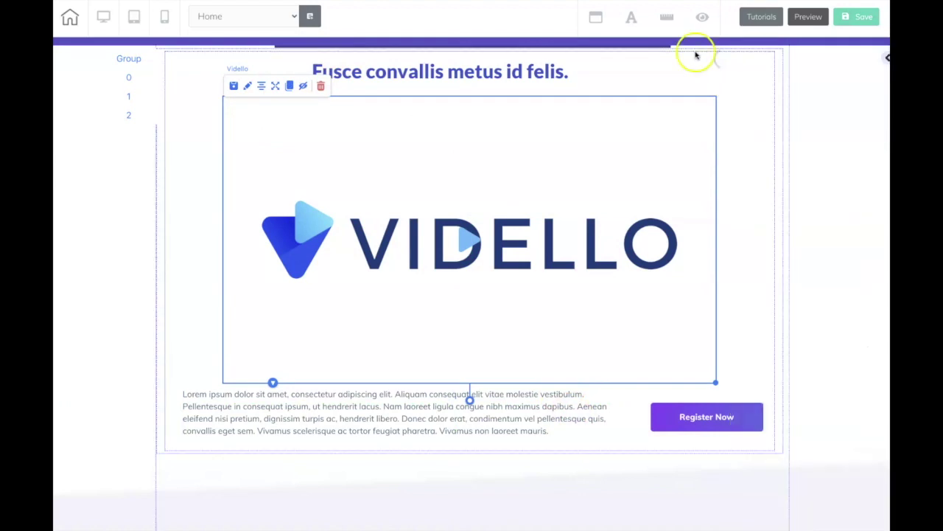
{"action": "scroll", "coordinate": [666, 446], "scroll_direction": "down", "scroll_amount": 2}
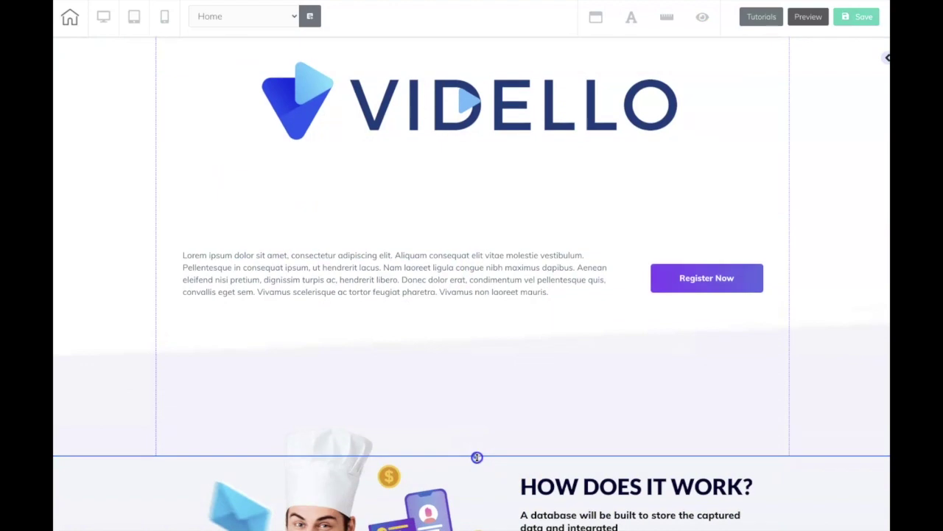
- Move the slider slightly down and to the right beneath the navigation menu
{"action": "scroll", "coordinate": [483, 398], "scroll_direction": "up", "scroll_amount": 1}
{"action": "scroll", "coordinate": [486, 382], "scroll_direction": "up", "scroll_amount": 2}
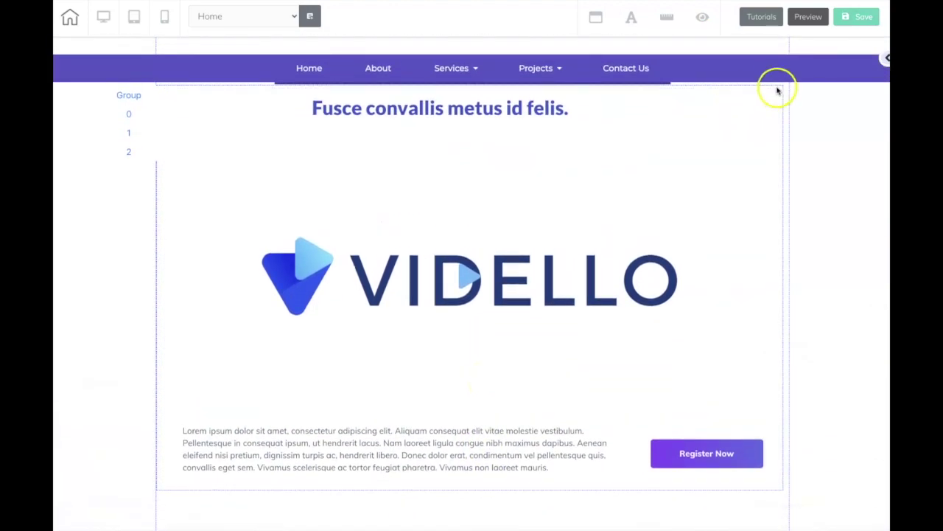
{"action": "left_click_drag", "start_coordinate": [778, 89], "coordinate": [780, 95]}
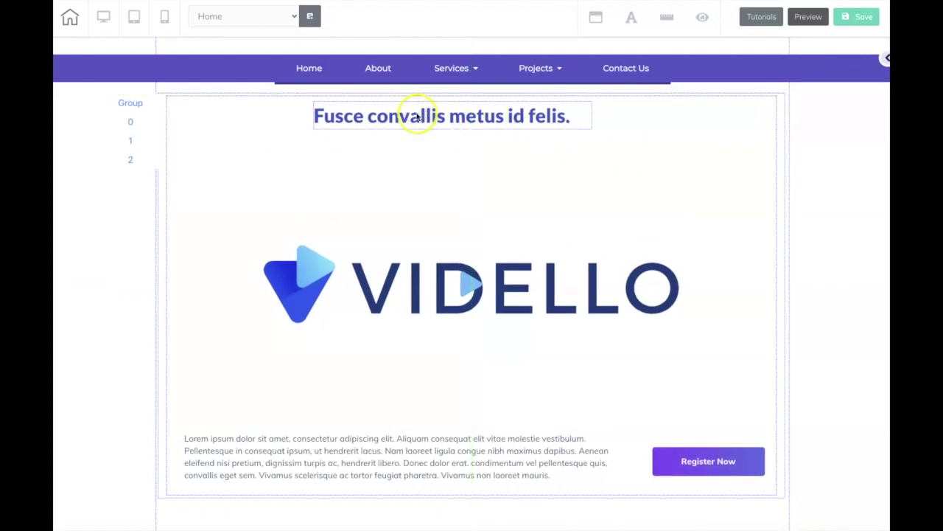
- Replace the banner slide's heading with "Lesson 1: Title Goes Here" and center its text
{"action": "double_click", "coordinate": [359, 120]}
{"action": "left_click_drag", "start_coordinate": [315, 115], "coordinate": [574, 121]}
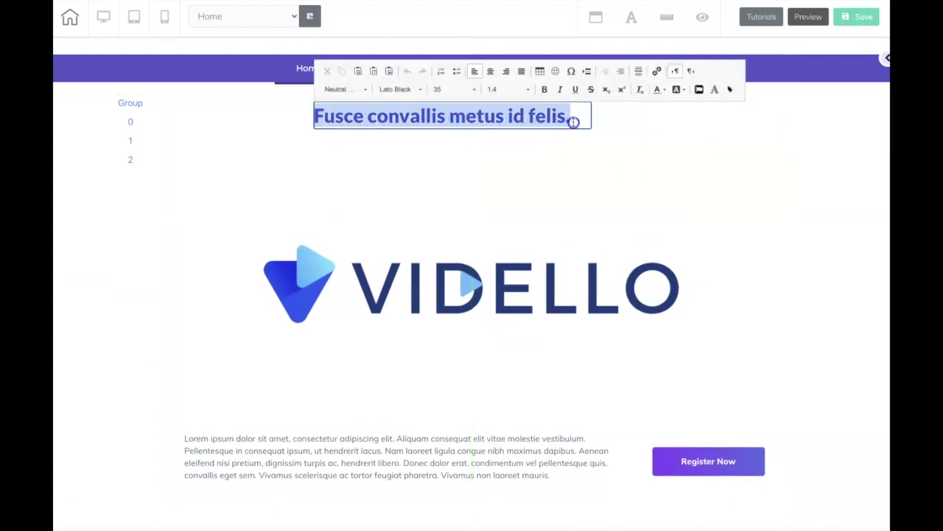
{"action": "type", "text": "Lesson 1: Title Goes Here"}
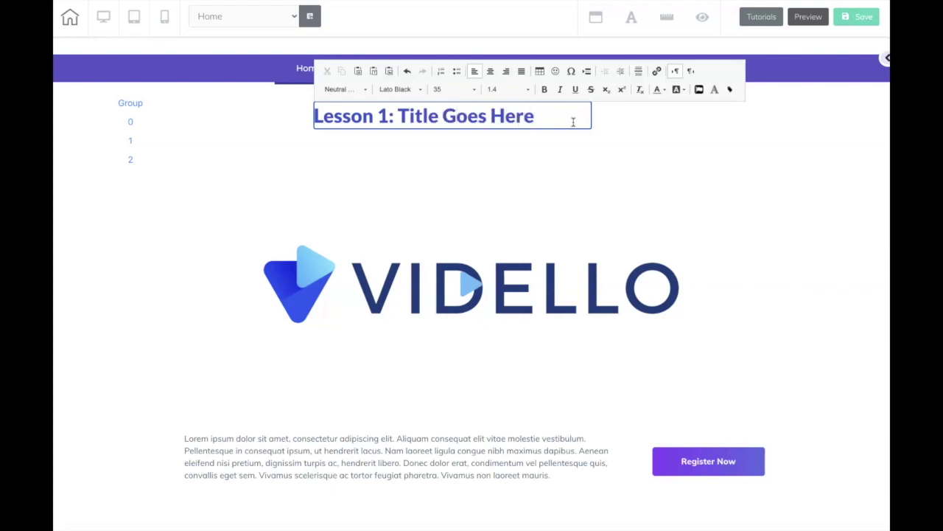
{"action": "left_click", "coordinate": [490, 71]}
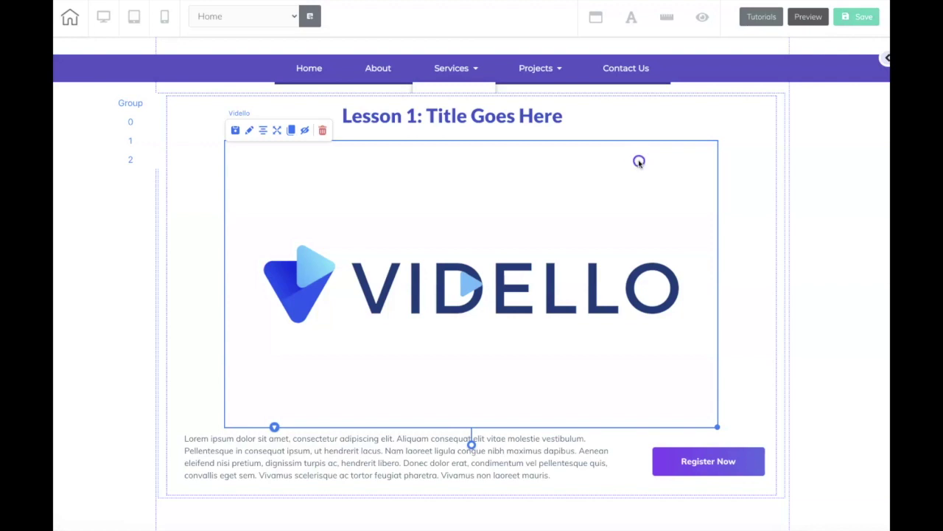
- Nudge the Vidello video slightly upward, then reposition and widen the Register Now button beside the paragraph
{"action": "left_click_drag", "start_coordinate": [639, 161], "coordinate": [637, 155]}
{"action": "left_click", "coordinate": [428, 468]}
{"action": "left_click", "coordinate": [395, 452]}
{"action": "left_click_drag", "start_coordinate": [668, 462], "coordinate": [660, 459]}
{"action": "left_click_drag", "start_coordinate": [756, 475], "coordinate": [771, 473]}
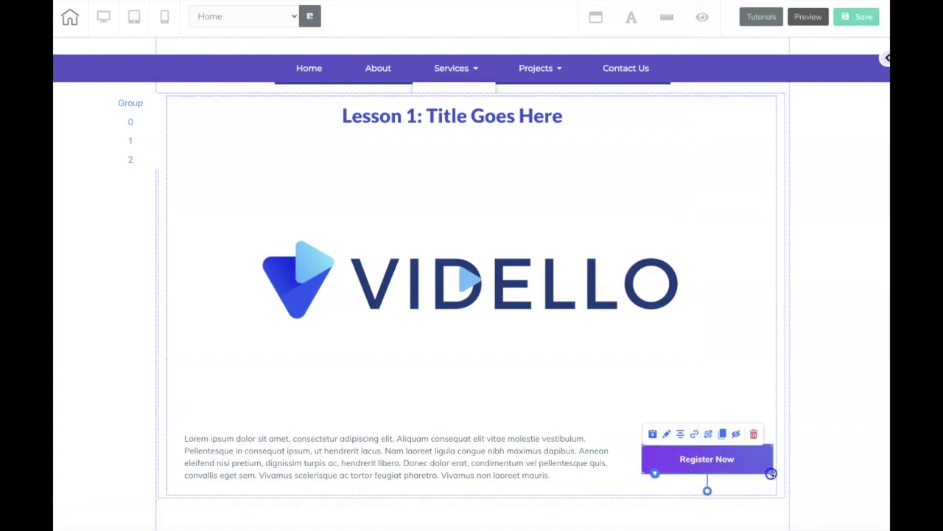
- Change the Register Now button's headline text to "Download PDF"
{"action": "left_click", "coordinate": [702, 462]}
{"action": "left_click_drag", "start_coordinate": [637, 479], "coordinate": [445, 219]}
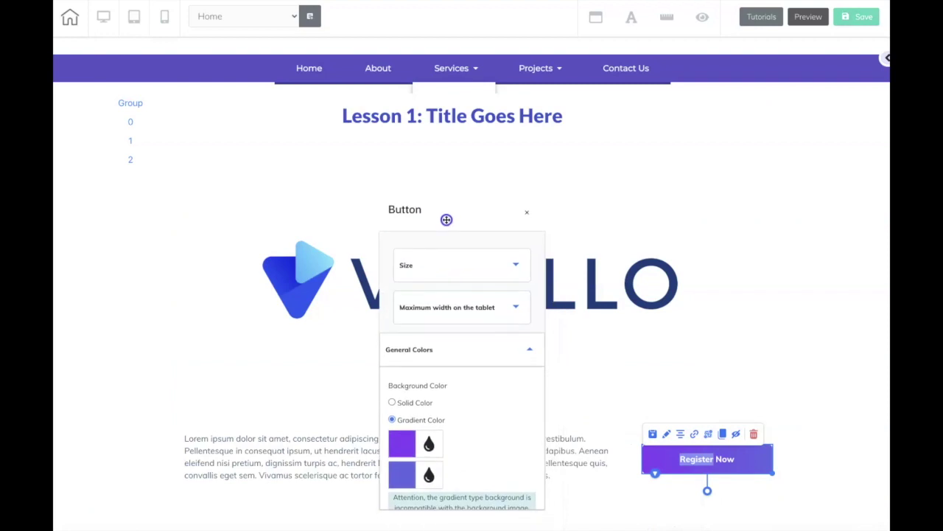
{"action": "left_click", "coordinate": [532, 351]}
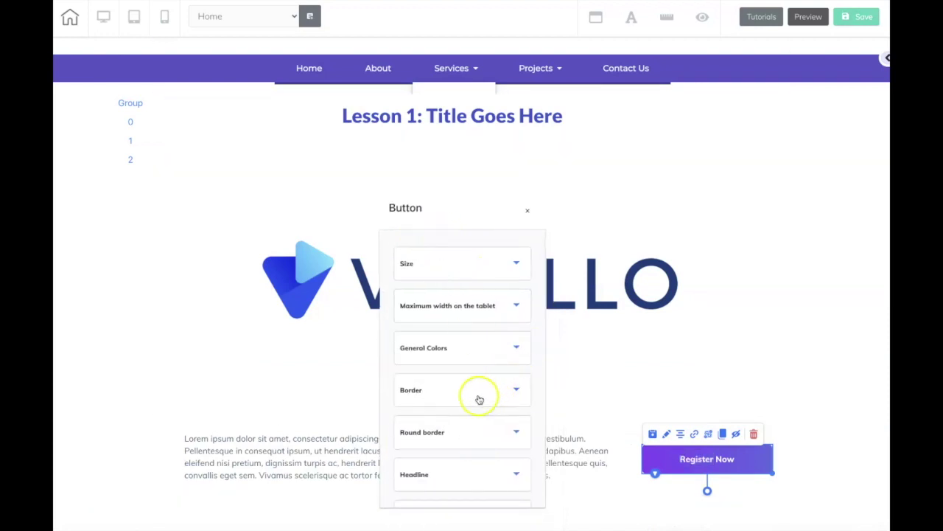
{"action": "scroll", "coordinate": [476, 434], "scroll_direction": "down", "scroll_amount": 3}
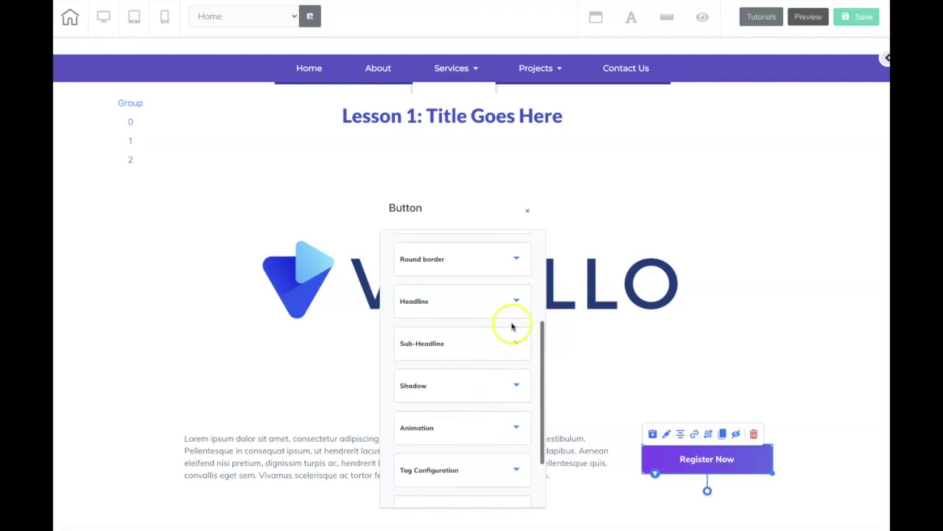
{"action": "left_click", "coordinate": [517, 300]}
{"action": "left_click_drag", "start_coordinate": [474, 358], "coordinate": [399, 357]}
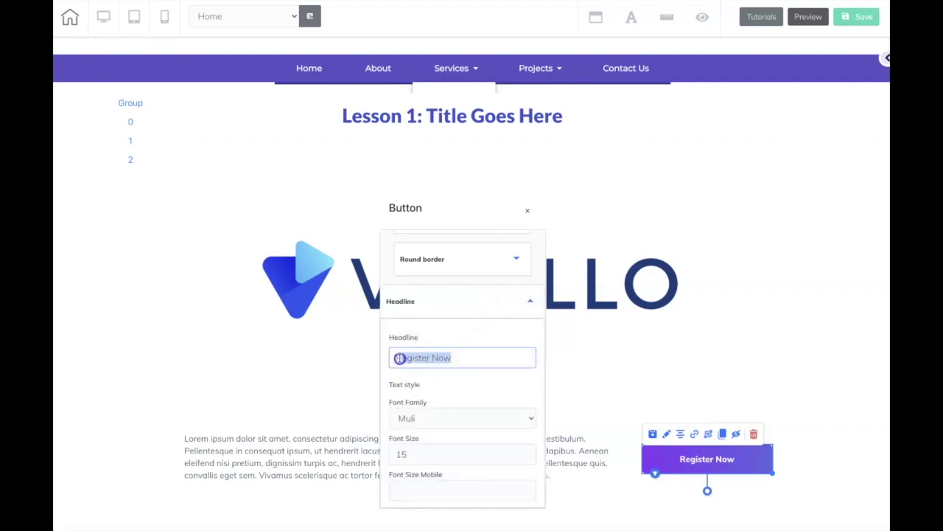
{"action": "type", "text": "Download PDF"}
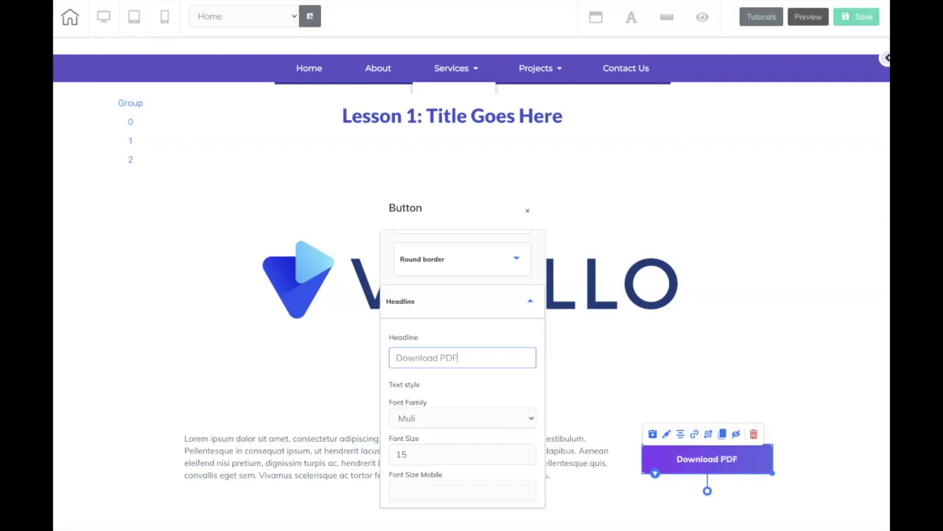
- Widen the Download PDF button and place it between the paragraph and the slide's right edge
{"action": "left_click", "coordinate": [573, 332]}
{"action": "scroll", "coordinate": [733, 267], "scroll_direction": "down", "scroll_amount": 2}
{"action": "mouse_move", "coordinate": [683, 320]}
{"action": "left_mouse_down"}
{"action": "mouse_move", "coordinate": [666, 322]}
{"action": "mouse_move", "coordinate": [712, 327]}
{"action": "mouse_move", "coordinate": [694, 319]}
{"action": "left_mouse_up"}
{"action": "left_click", "coordinate": [748, 328]}
{"action": "left_click_drag", "start_coordinate": [757, 331], "coordinate": [767, 332]}
{"action": "left_click", "coordinate": [749, 361]}
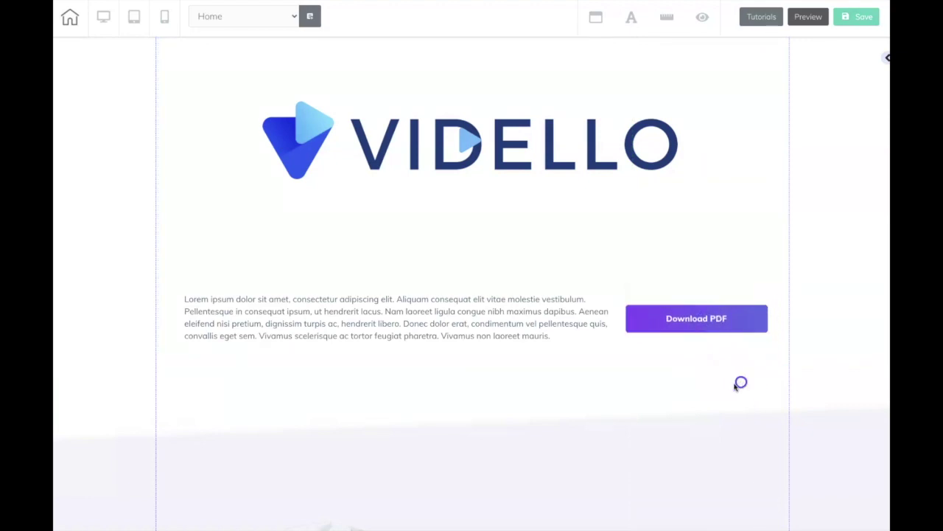
- Extend the slider's lower edge further below the paragraph and shorten the surrounding section to reduce the empty space
{"action": "scroll", "coordinate": [588, 295], "scroll_direction": "down", "scroll_amount": 2}
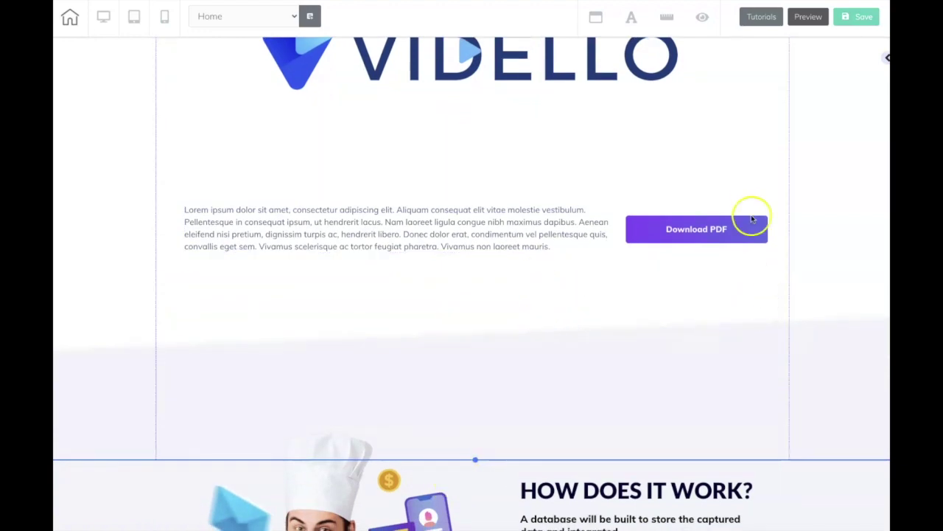
{"action": "left_click_drag", "start_coordinate": [785, 270], "coordinate": [785, 293]}
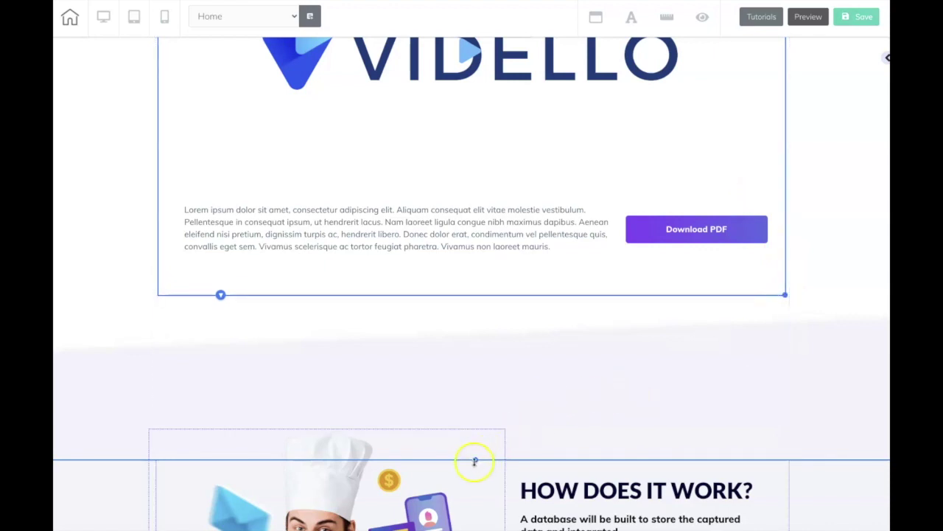
{"action": "left_click_drag", "start_coordinate": [476, 459], "coordinate": [474, 348]}
- Delete the two leftover template slides, numbers 2 and 1, keeping only the Lesson 1 slide
{"action": "scroll", "coordinate": [475, 349], "scroll_direction": "up", "scroll_amount": 3}
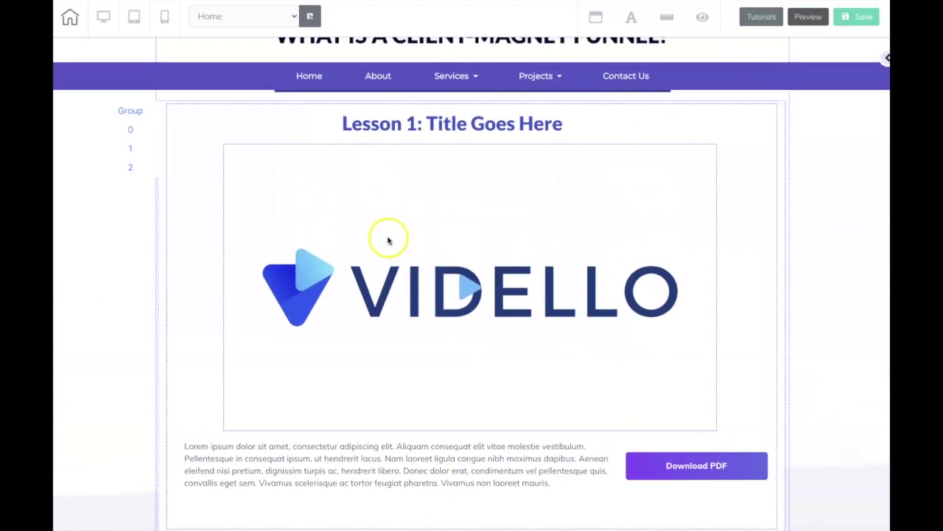
{"action": "left_click", "coordinate": [132, 168]}
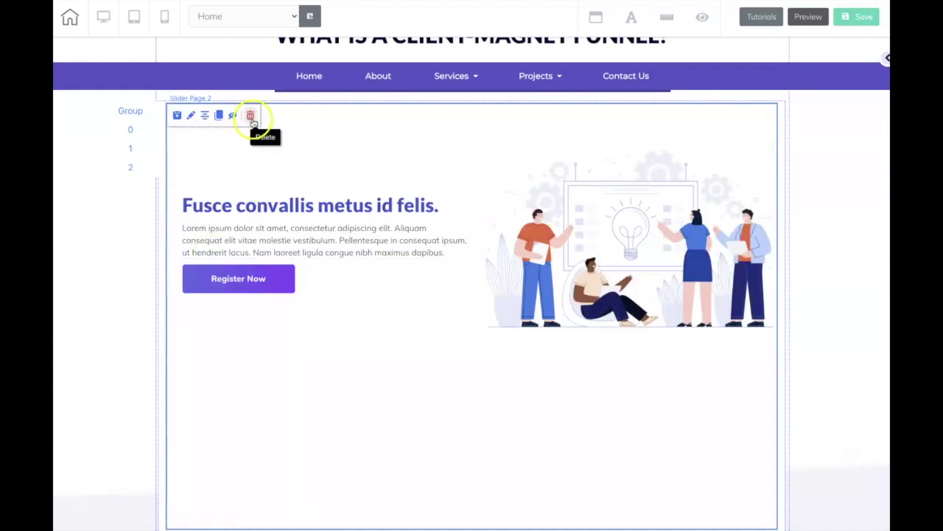
{"action": "left_click", "coordinate": [252, 116]}
{"action": "left_click", "coordinate": [507, 291]}
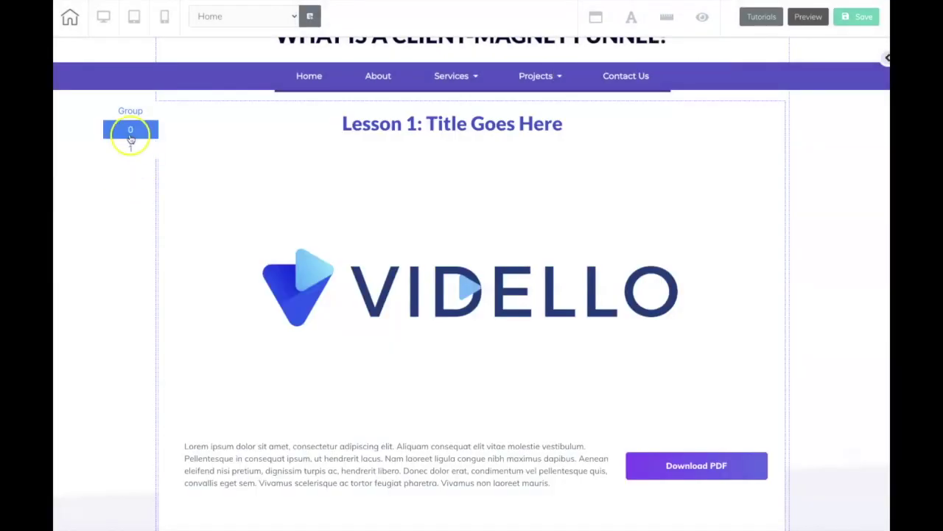
{"action": "left_click", "coordinate": [130, 133]}
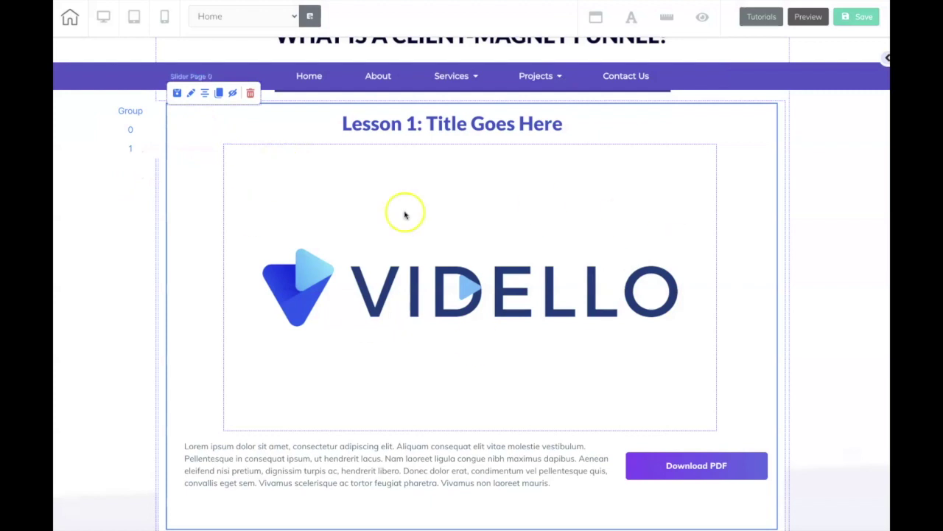
{"action": "left_click", "coordinate": [127, 150]}
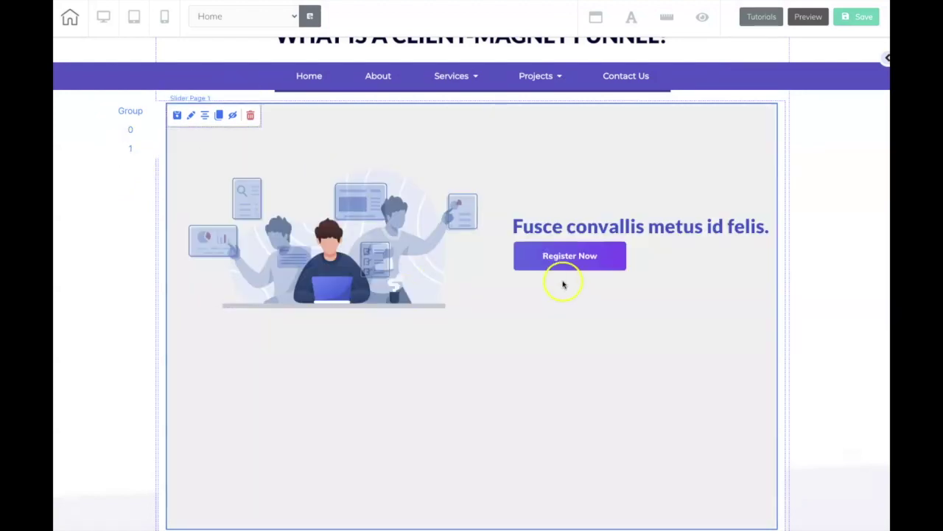
{"action": "left_click", "coordinate": [250, 116]}
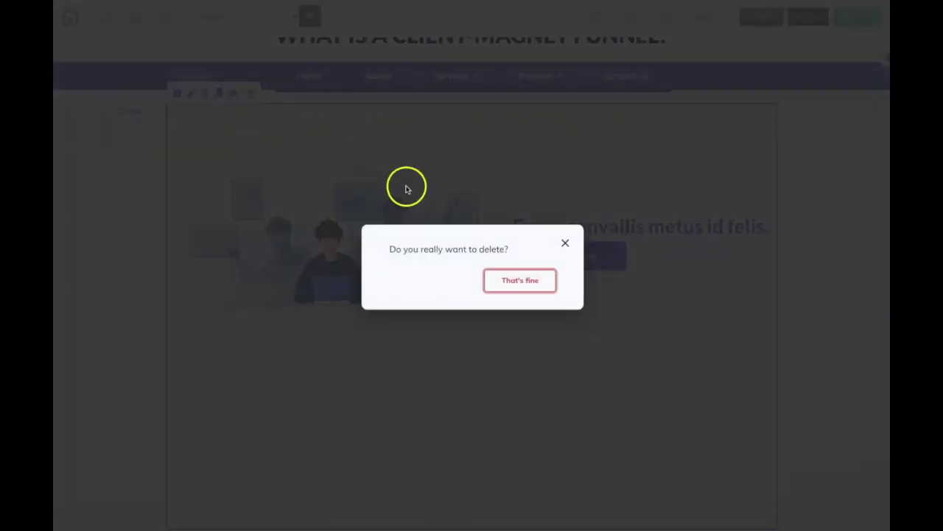
{"action": "left_click", "coordinate": [505, 280]}
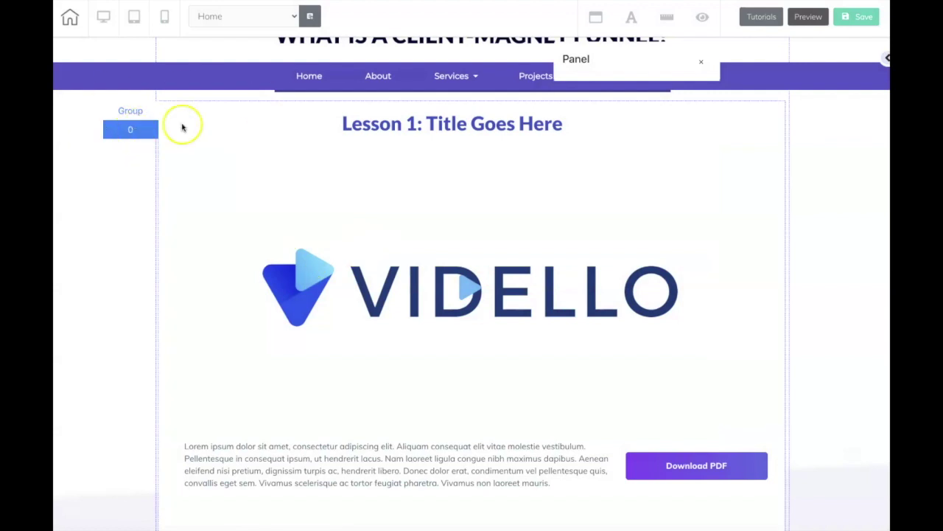
- Clone the Lesson 1 slide twice to bring the slider to three slides
{"action": "left_click", "coordinate": [133, 130]}
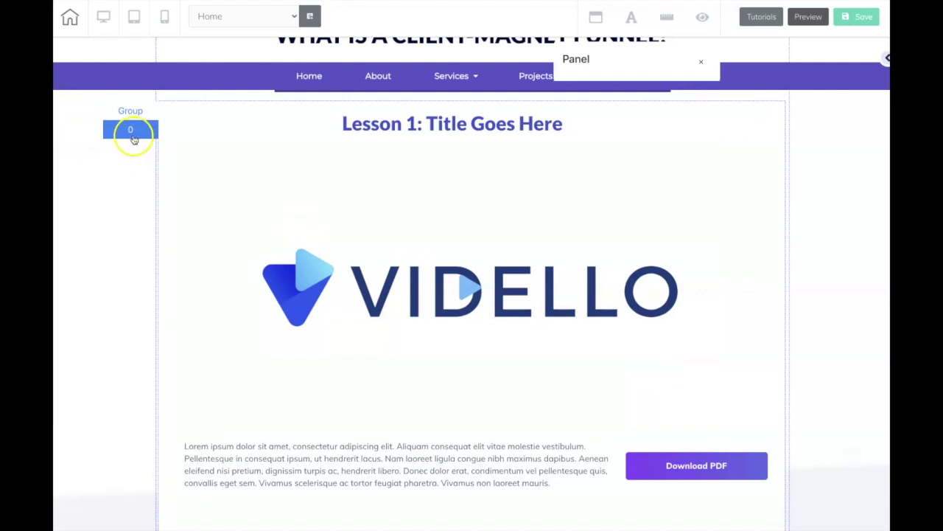
{"action": "left_click", "coordinate": [169, 122]}
{"action": "left_click", "coordinate": [218, 96]}
{"action": "left_click", "coordinate": [210, 138]}
{"action": "left_click", "coordinate": [130, 148]}
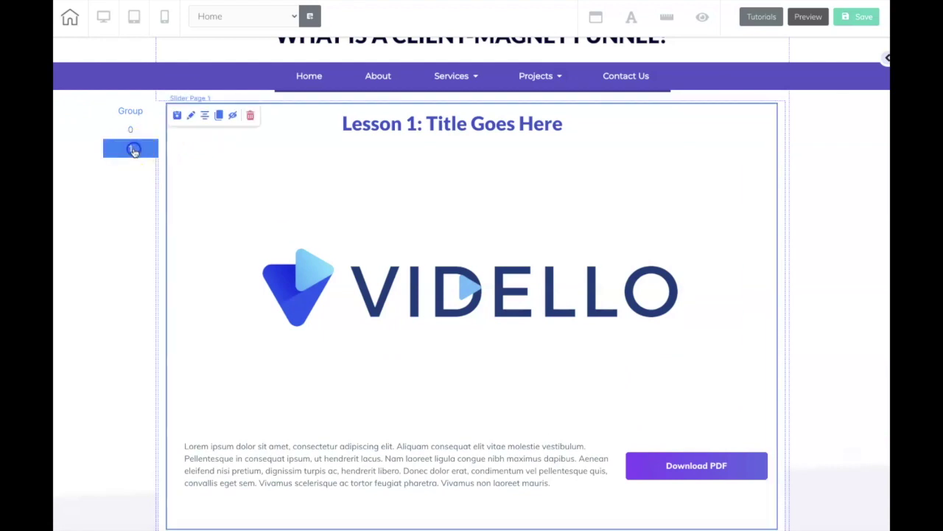
{"action": "left_click", "coordinate": [220, 118]}
{"action": "left_click", "coordinate": [132, 169]}
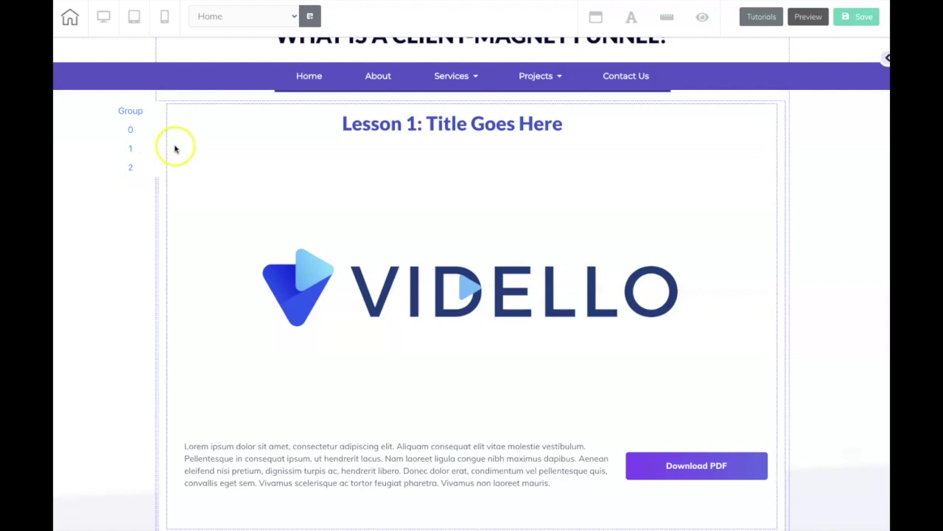
- Clone the lesson slide two more times for five slides in total, and check each slide in the group
{"action": "left_click", "coordinate": [175, 144]}
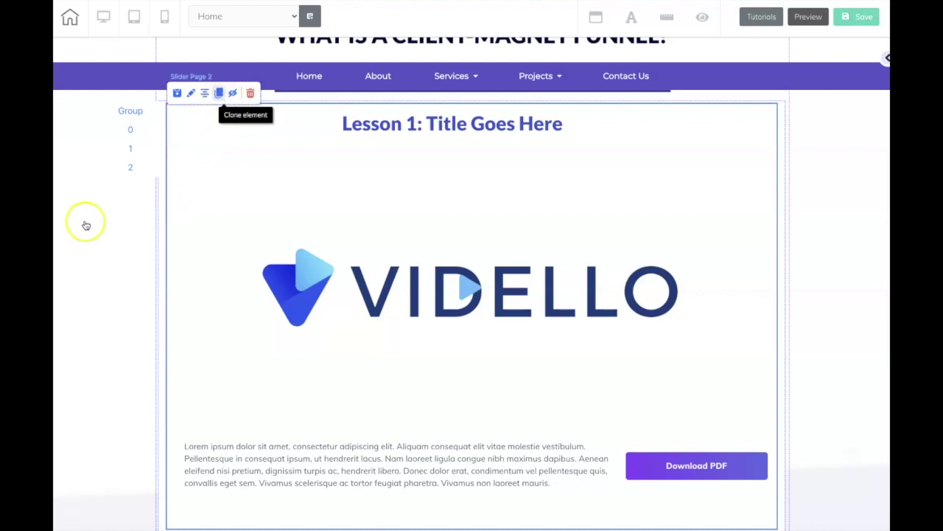
{"action": "left_click", "coordinate": [132, 129]}
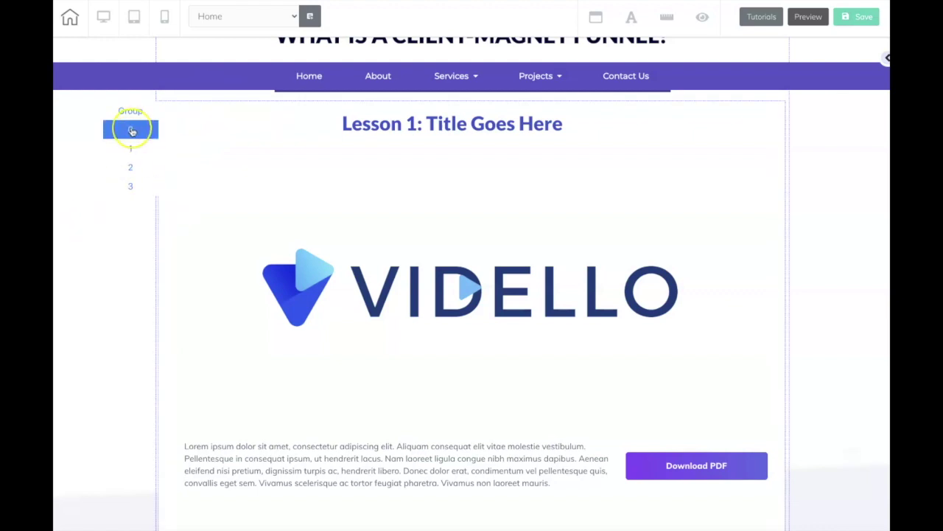
{"action": "left_click", "coordinate": [131, 190]}
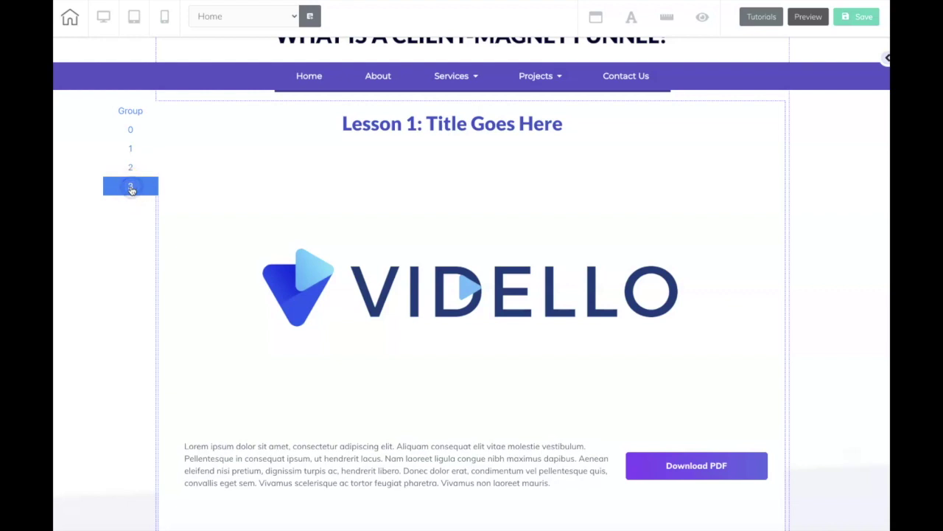
{"action": "left_click", "coordinate": [187, 115]}
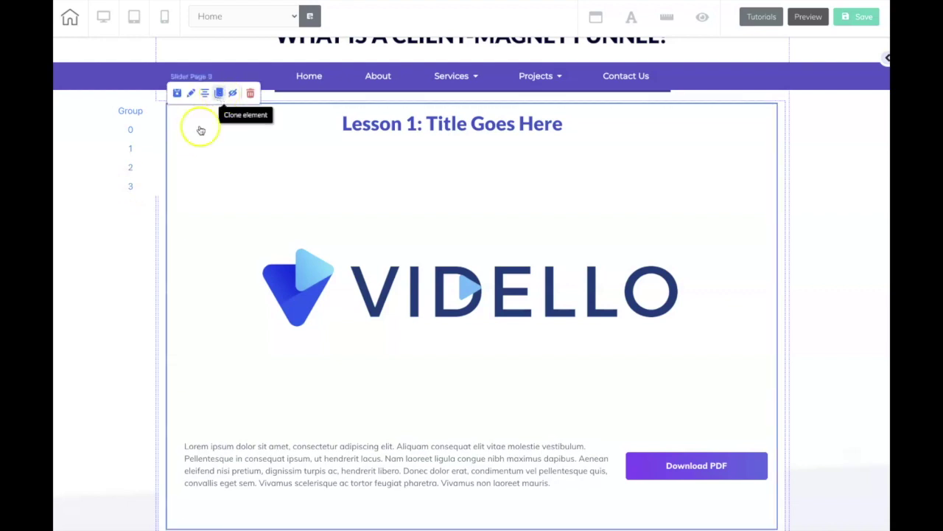
{"action": "left_click", "coordinate": [131, 131]}
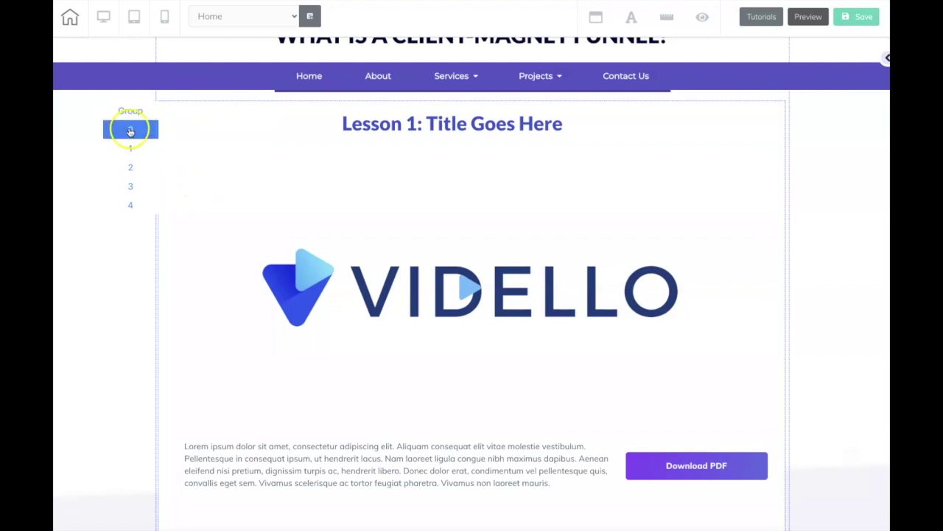
{"action": "left_click", "coordinate": [131, 149]}
{"action": "left_click", "coordinate": [130, 167]}
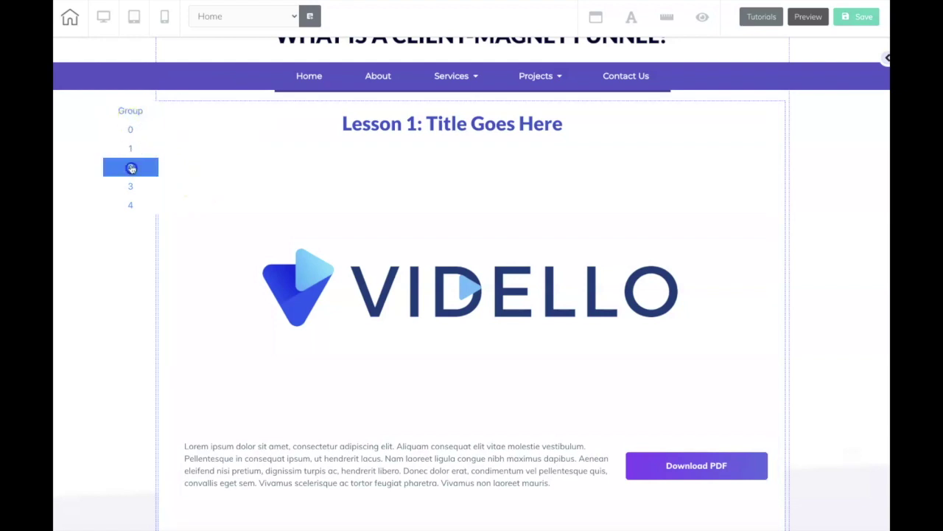
{"action": "left_click", "coordinate": [130, 186]}
{"action": "left_click", "coordinate": [130, 205]}
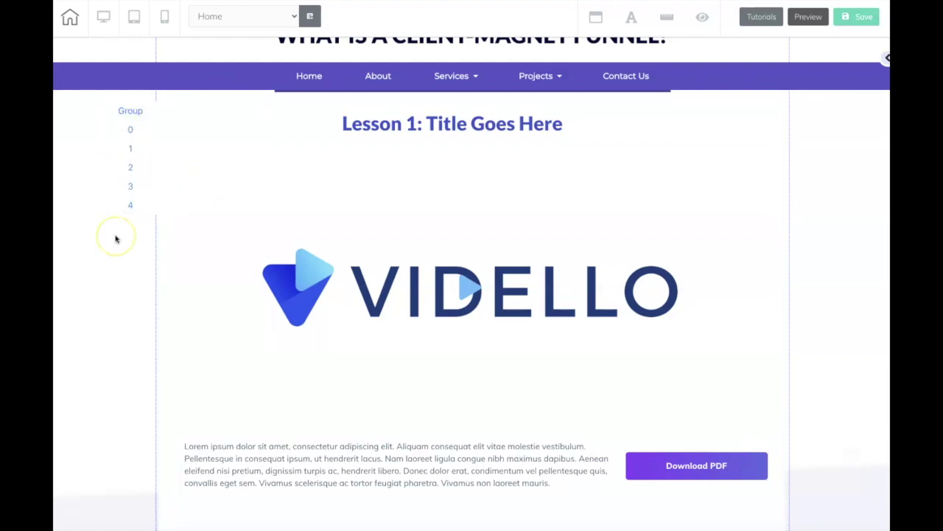
- Open the heading on slide 1 of the group for editing and select its lesson number
{"action": "left_click", "coordinate": [126, 147]}
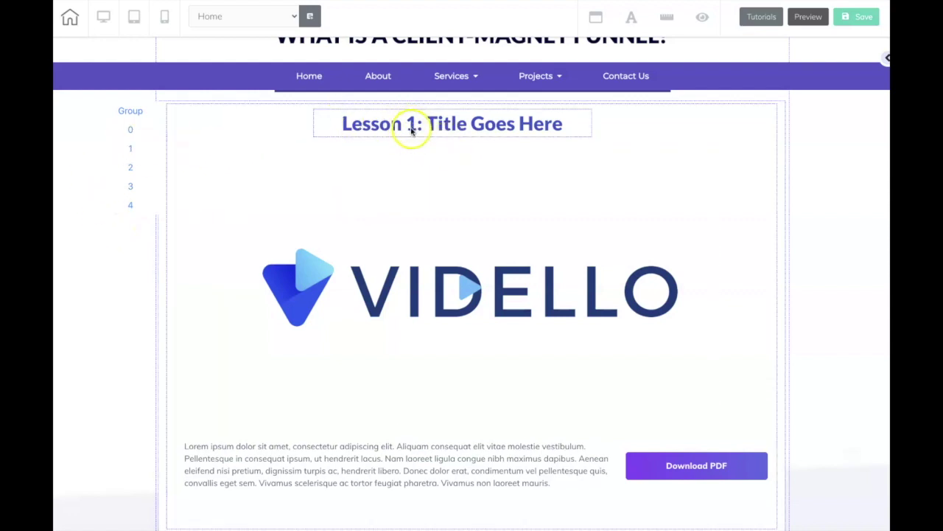
{"action": "left_click", "coordinate": [133, 131]}
{"action": "left_click", "coordinate": [130, 148]}
{"action": "left_click", "coordinate": [179, 147]}
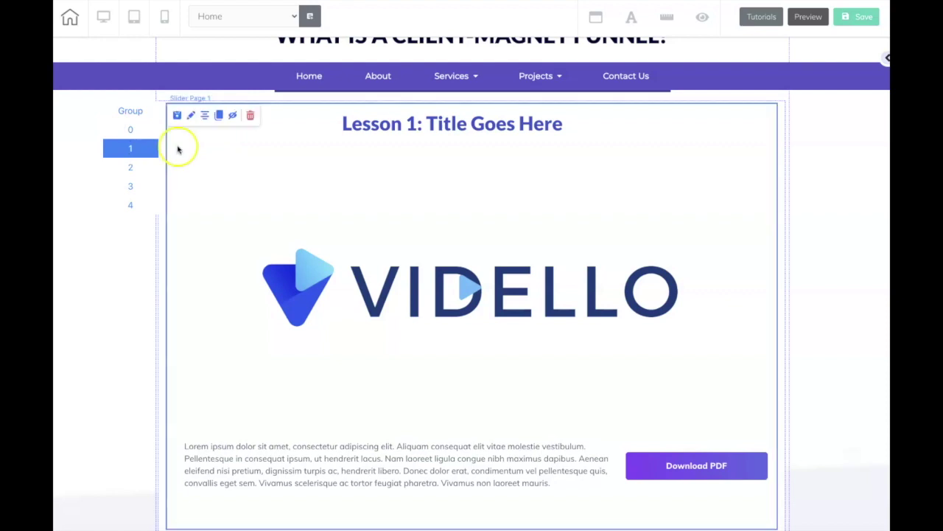
{"action": "left_click", "coordinate": [415, 124]}
{"action": "double_click", "coordinate": [415, 124]}
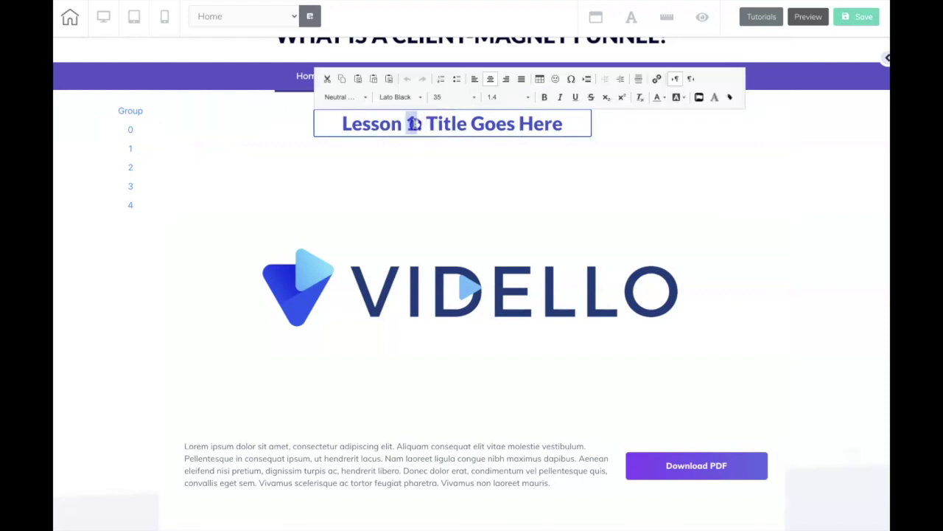
- Change the lesson number in the heading of slide 2 to 3, and switch to slide 3
{"action": "left_click", "coordinate": [130, 167]}
{"action": "left_click", "coordinate": [406, 128]}
{"action": "double_click", "coordinate": [412, 123]}
{"action": "type", "text": "3"}
{"action": "left_click", "coordinate": [130, 186]}
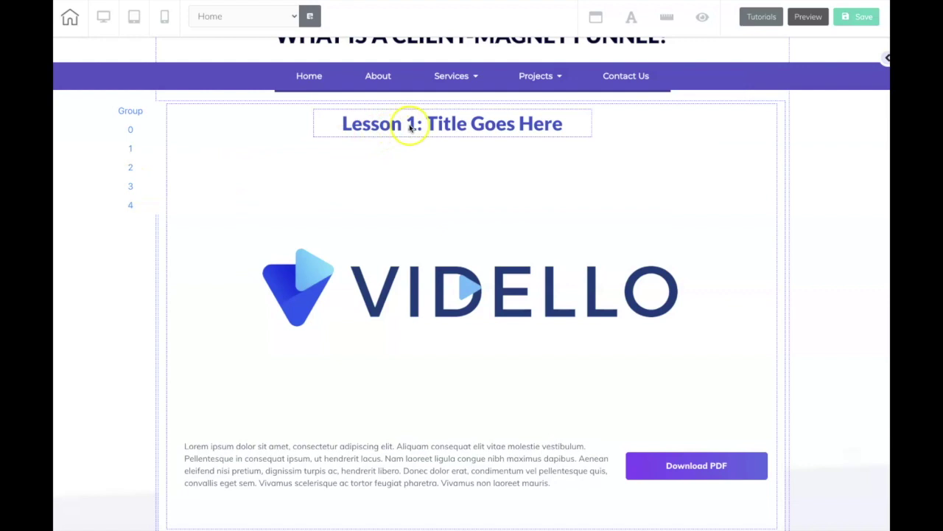
- Change the lesson number in the heading of slide 3 to 4 and in the heading of slide 4 to 5
{"action": "double_click", "coordinate": [410, 125]}
{"action": "type", "text": "4"}
{"action": "left_click", "coordinate": [130, 205]}
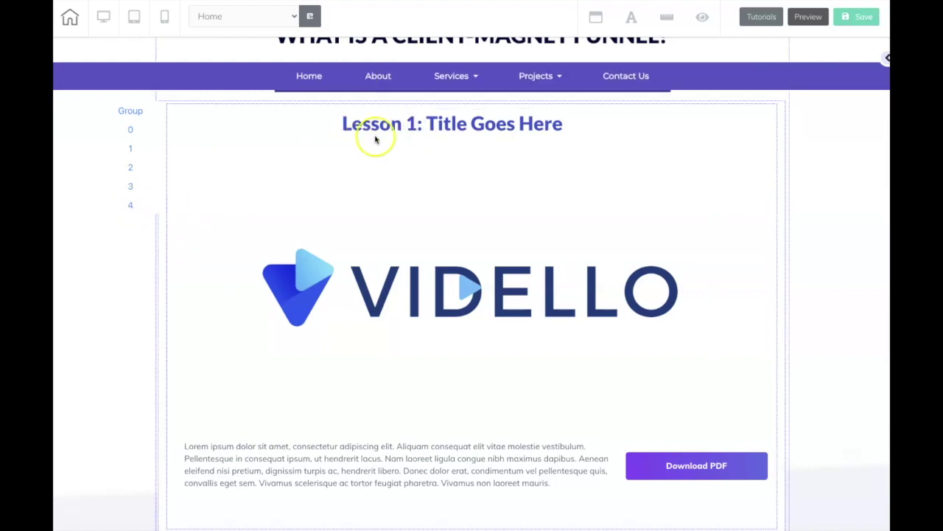
{"action": "double_click", "coordinate": [408, 126]}
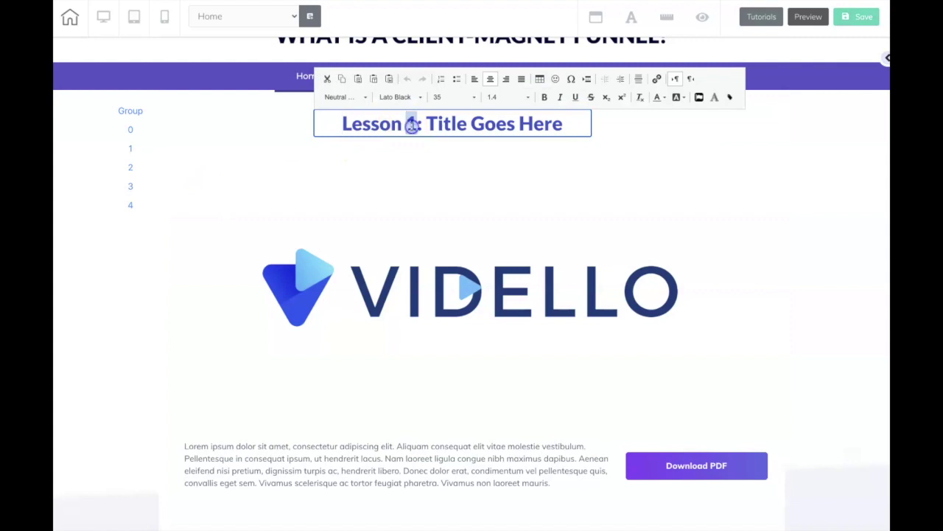
{"action": "left_click", "coordinate": [130, 260]}
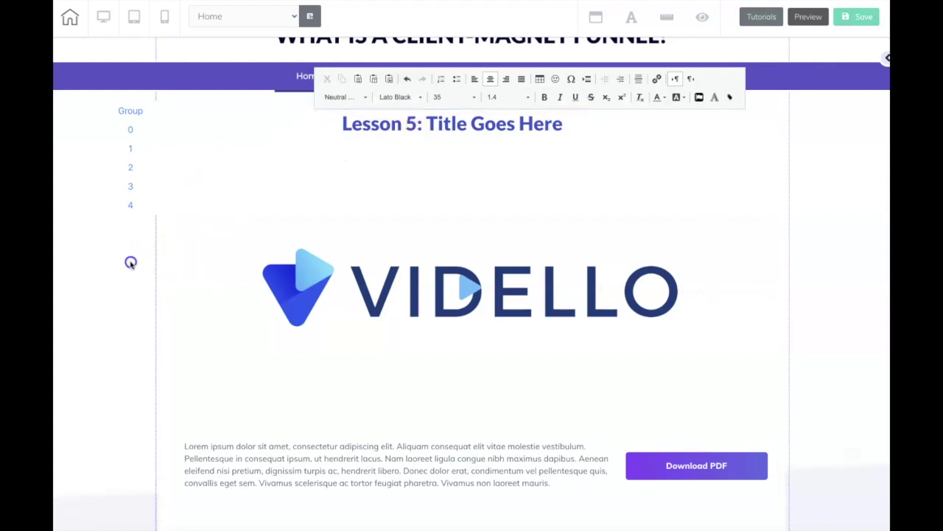
- Save and publish the page, and dismiss the publishing confirmation
{"action": "scroll", "coordinate": [854, 149], "scroll_direction": "up", "scroll_amount": 3}
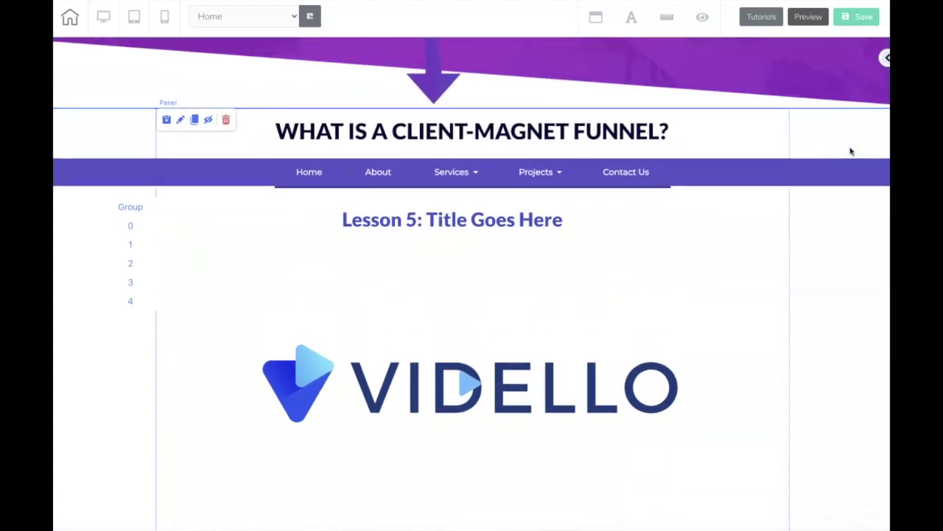
{"action": "left_click", "coordinate": [855, 16]}
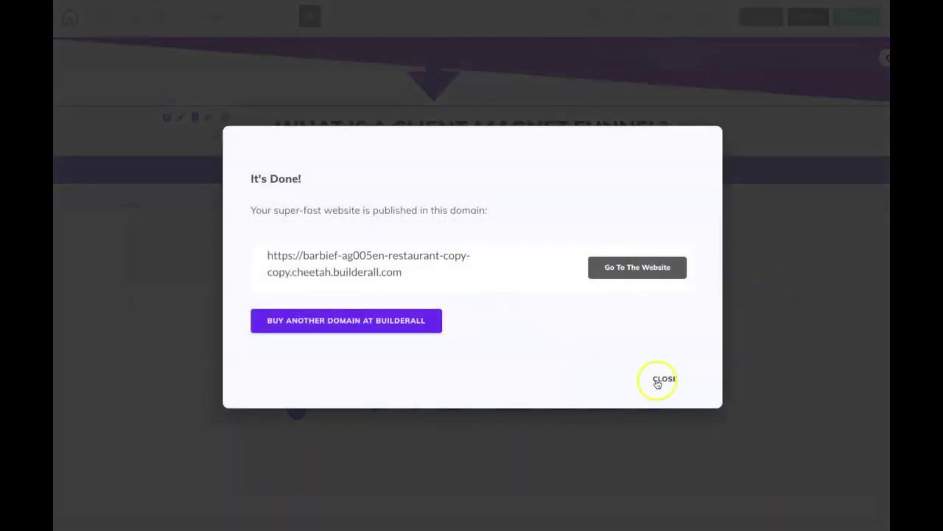
{"action": "left_click", "coordinate": [663, 379]}
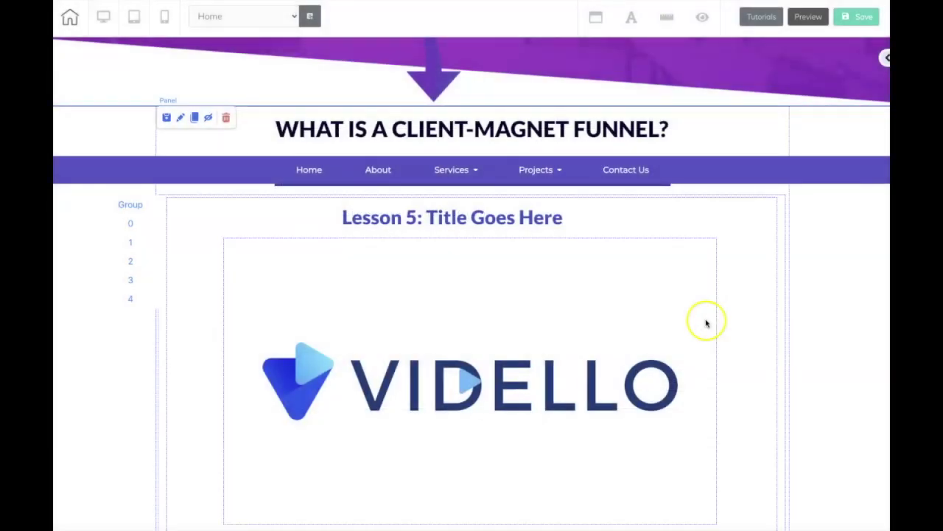
- Rename the navigation menu's Home item as Lesson 1 and its About item as Lesson 2
{"action": "left_click", "coordinate": [247, 175]}
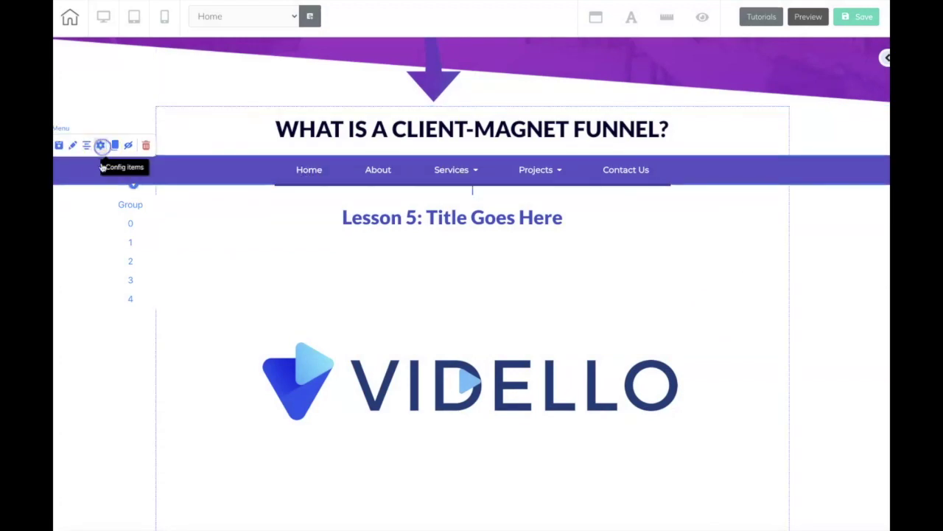
{"action": "left_click", "coordinate": [101, 147]}
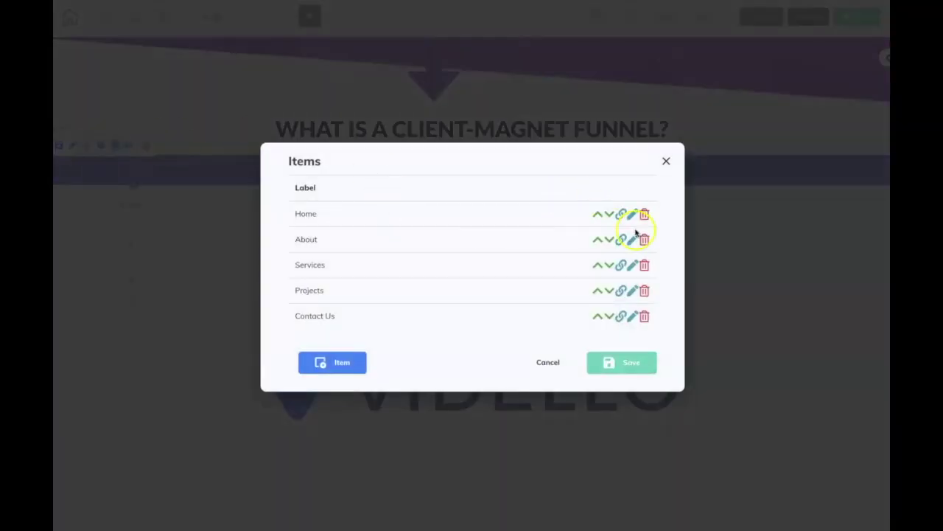
{"action": "left_click", "coordinate": [633, 214]}
{"action": "left_click_drag", "start_coordinate": [390, 217], "coordinate": [298, 214]}
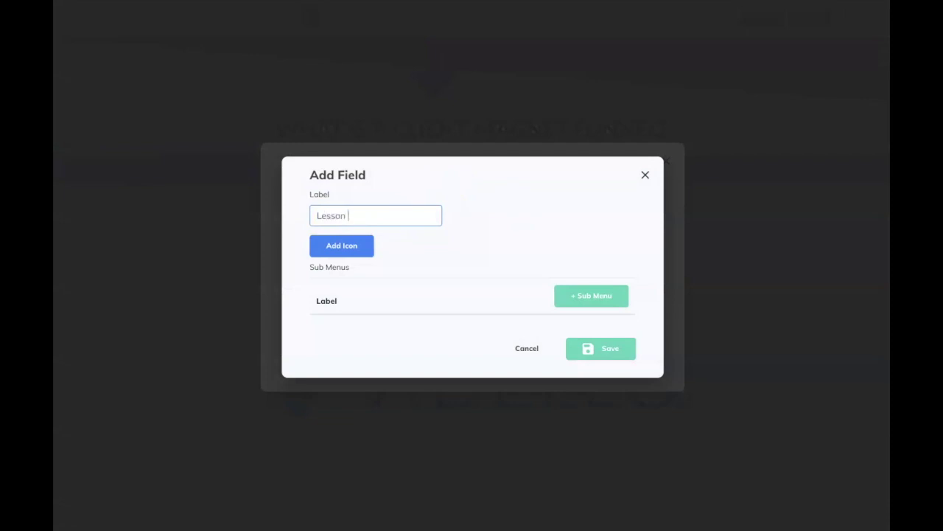
{"action": "left_click", "coordinate": [603, 347]}
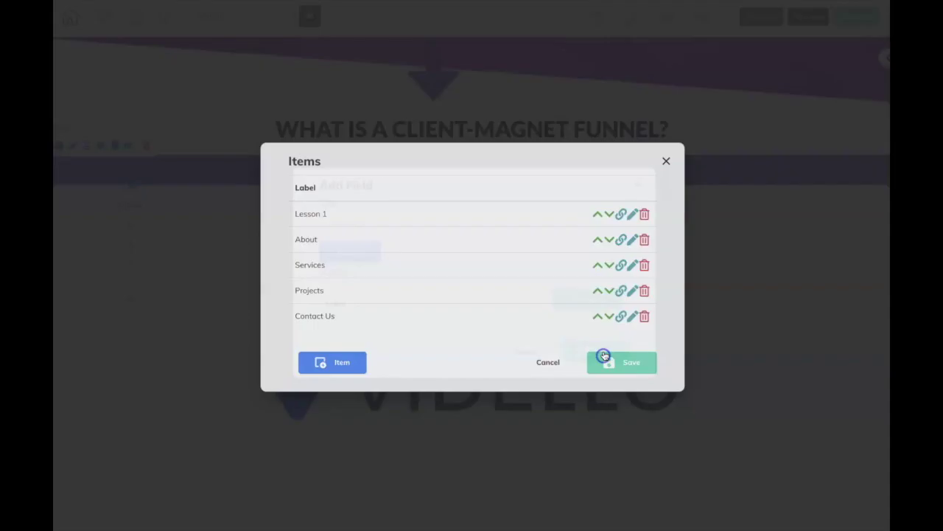
{"action": "left_click", "coordinate": [630, 241]}
{"action": "left_click_drag", "start_coordinate": [380, 216], "coordinate": [301, 215]}
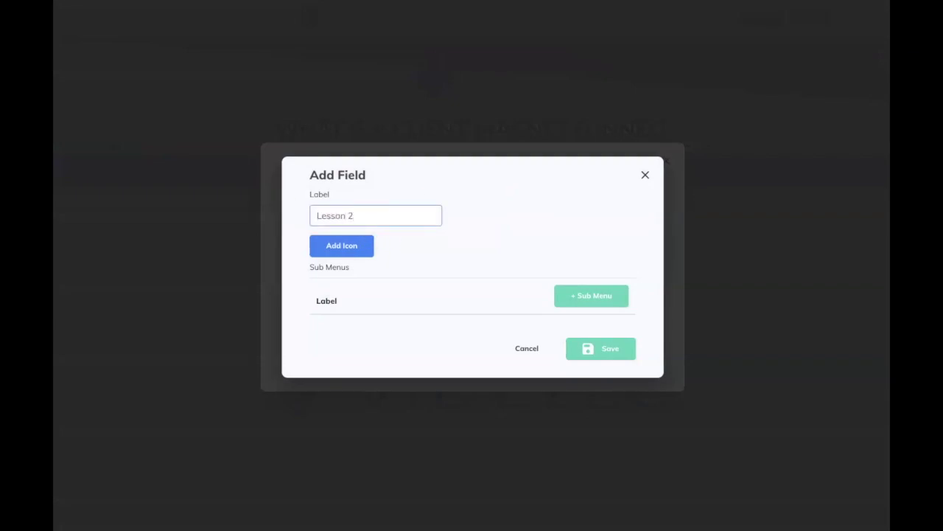
{"action": "left_click", "coordinate": [619, 349]}
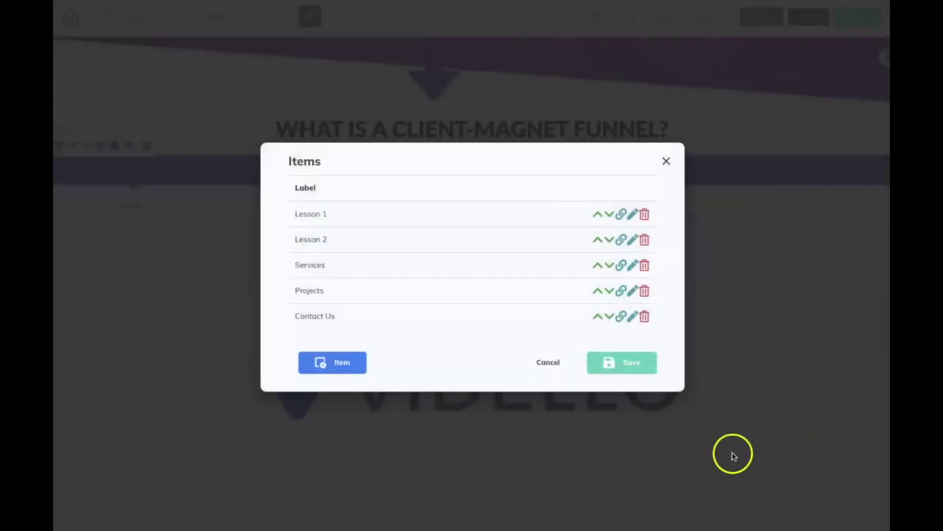
- Delete both submenus of the Services menu item and rename the item as Lesson 3
{"action": "left_click", "coordinate": [630, 266]}
{"action": "left_click", "coordinate": [622, 328]}
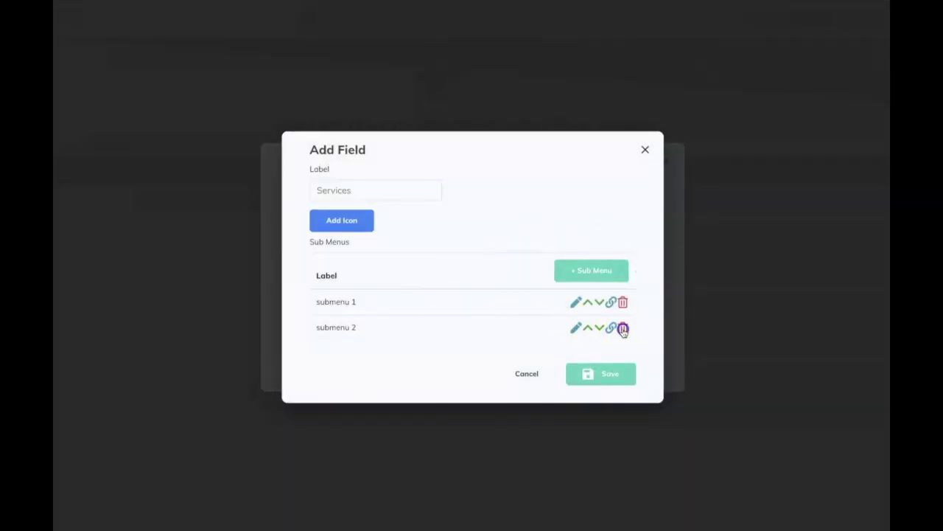
{"action": "left_click", "coordinate": [623, 316]}
{"action": "double_click", "coordinate": [373, 211]}
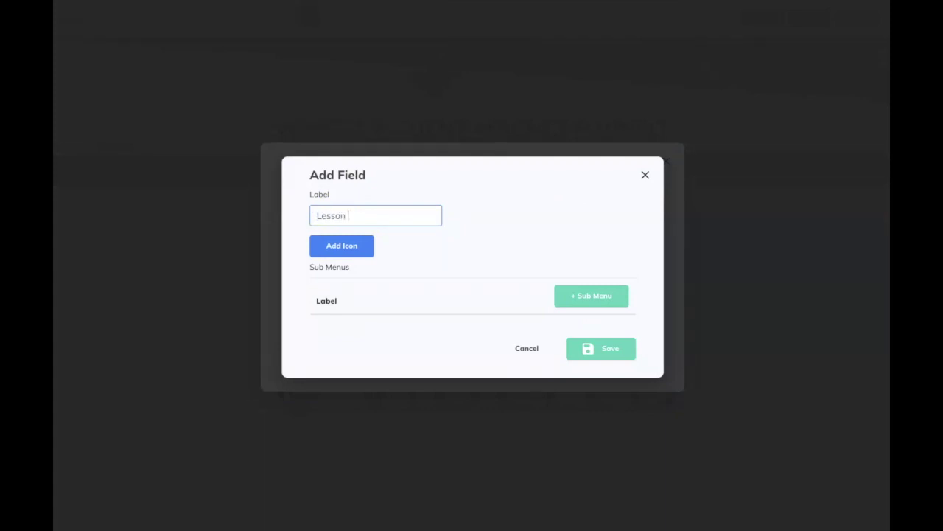
{"action": "left_click", "coordinate": [600, 348]}
- Rename the Projects menu item as Lesson 4 and delete its three submenus
{"action": "left_click", "coordinate": [631, 291]}
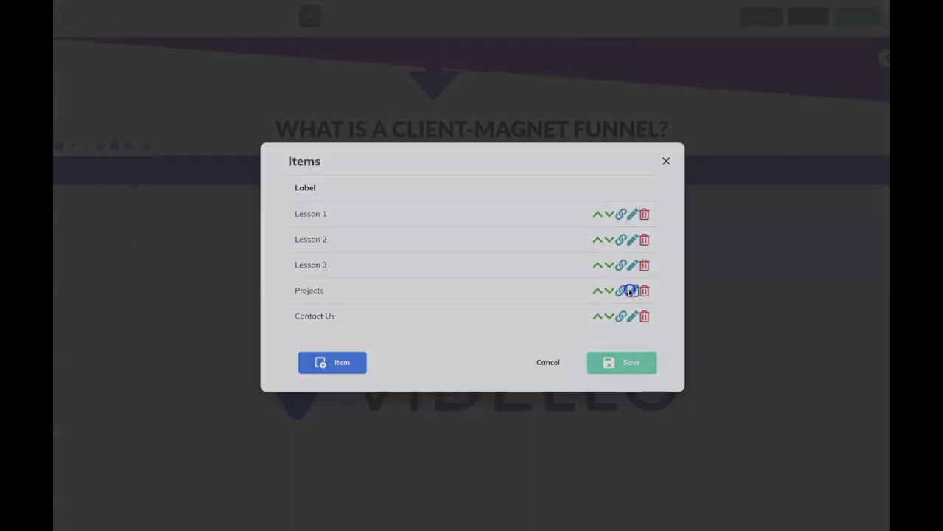
{"action": "double_click", "coordinate": [375, 179]}
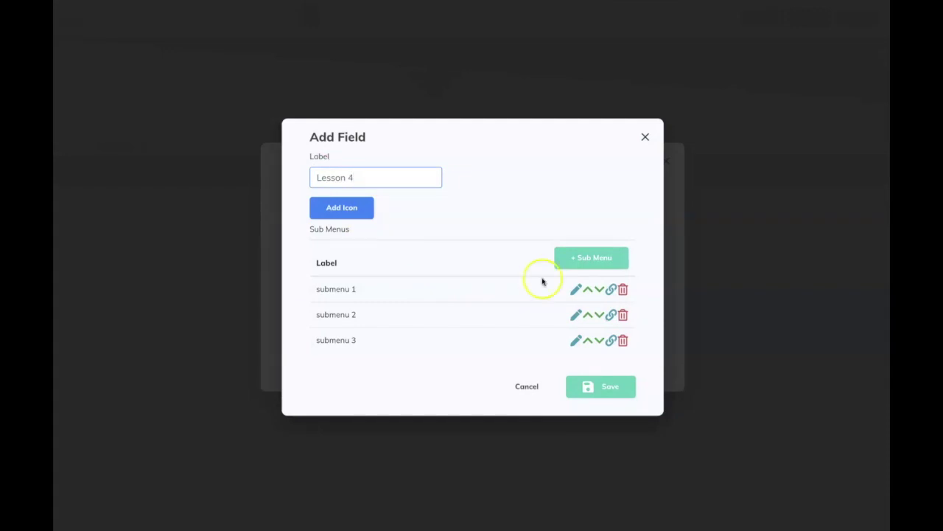
{"action": "left_click", "coordinate": [623, 342]}
{"action": "left_click", "coordinate": [623, 328]}
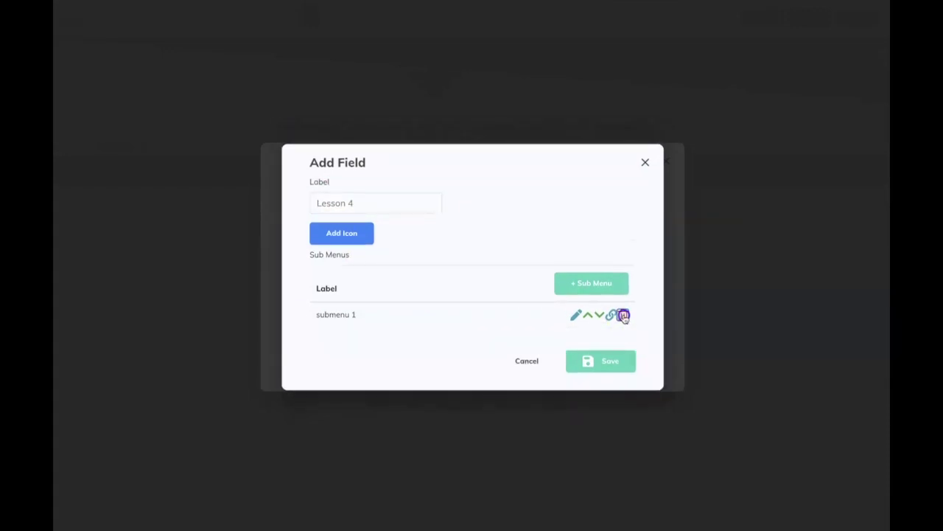
{"action": "left_click", "coordinate": [623, 316]}
{"action": "left_click", "coordinate": [616, 359]}
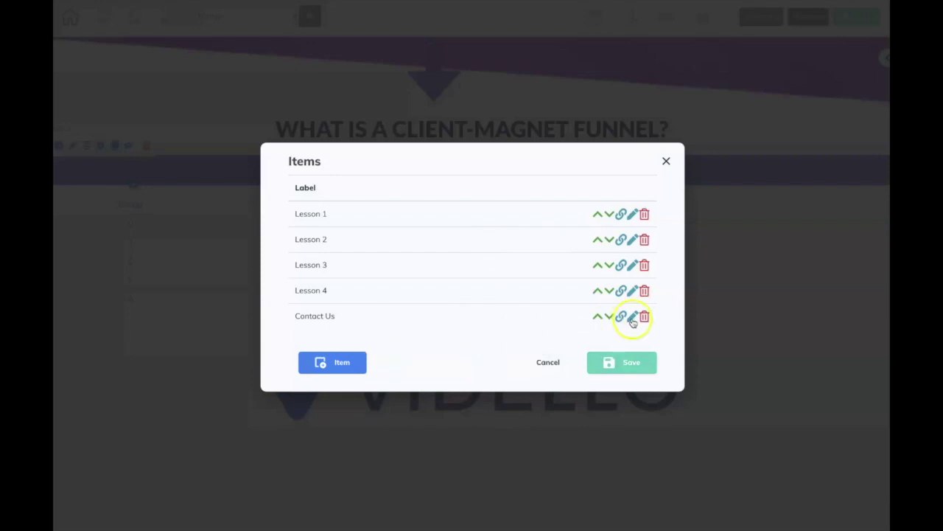
- Rename the Contact Us menu item as Lesson 5
{"action": "left_click", "coordinate": [633, 318]}
{"action": "left_click_drag", "start_coordinate": [364, 215], "coordinate": [315, 215]}
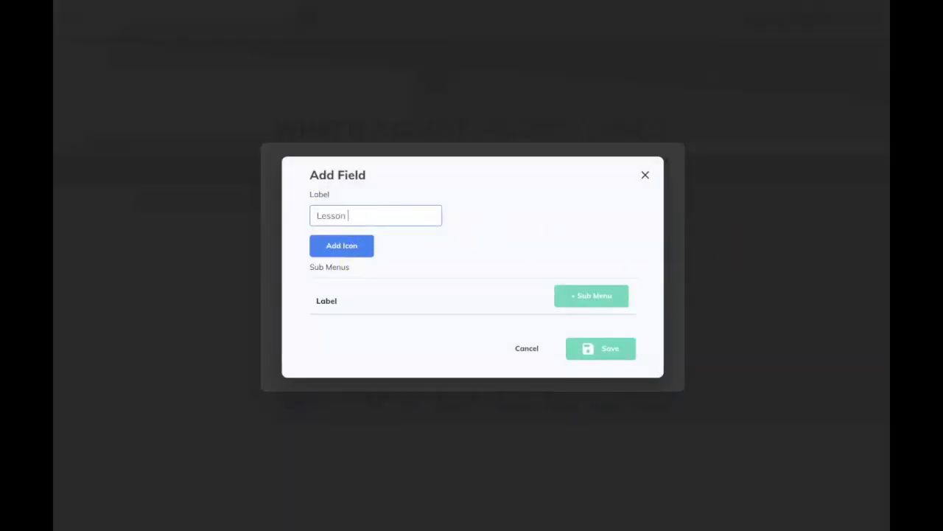
{"action": "left_click", "coordinate": [609, 347]}
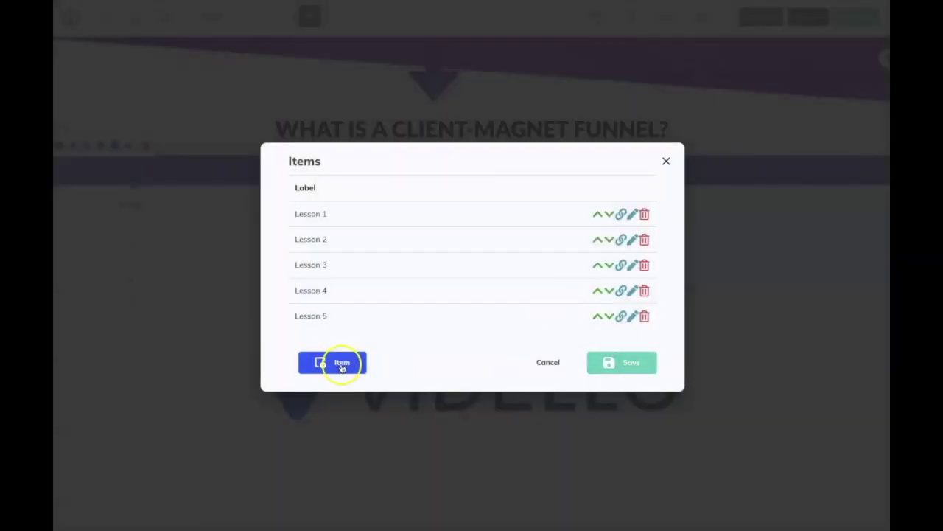
- Add a menu item labelled Links & Resources and save the menu's item list
{"action": "left_click", "coordinate": [342, 364]}
{"action": "left_click", "coordinate": [405, 216]}
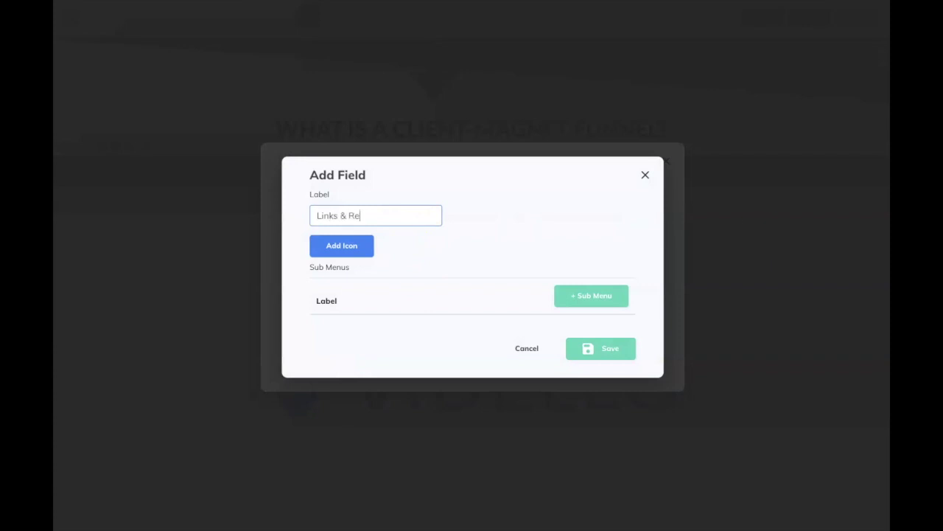
{"action": "type", "text": "Links & Resources"}
{"action": "left_click", "coordinate": [623, 352]}
{"action": "left_click", "coordinate": [624, 376]}
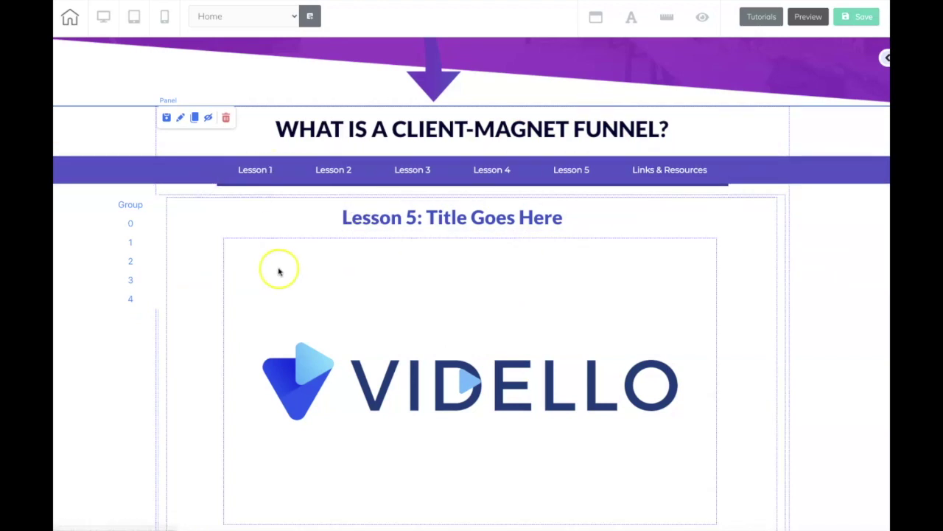
- Link the navigation menu's Lesson 1 item to Page 0 of the rotation banner
{"action": "left_click", "coordinate": [162, 179]}
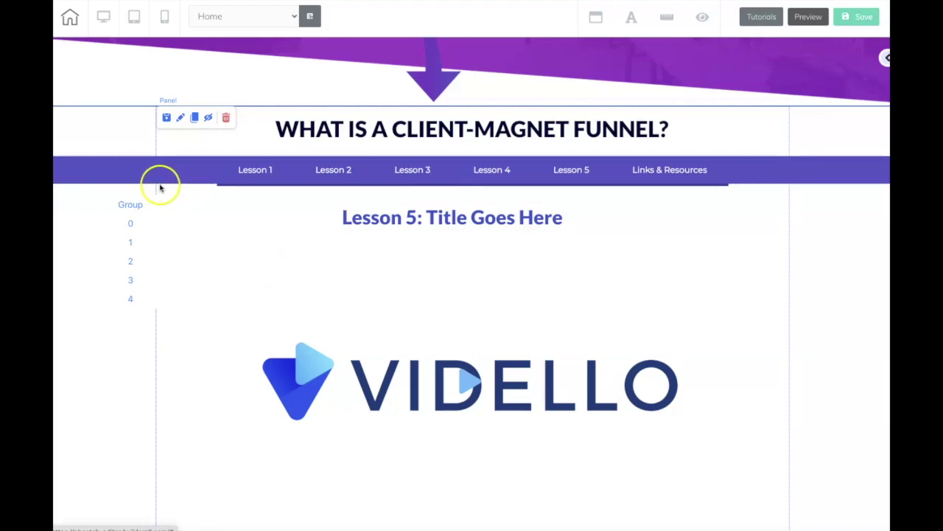
{"action": "left_click", "coordinate": [165, 174]}
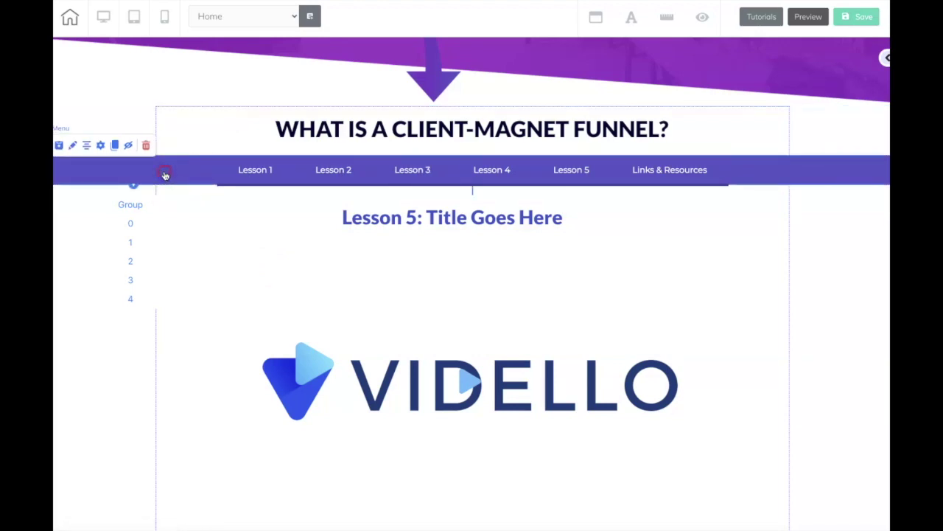
{"action": "left_click", "coordinate": [165, 174]}
{"action": "left_click", "coordinate": [154, 171]}
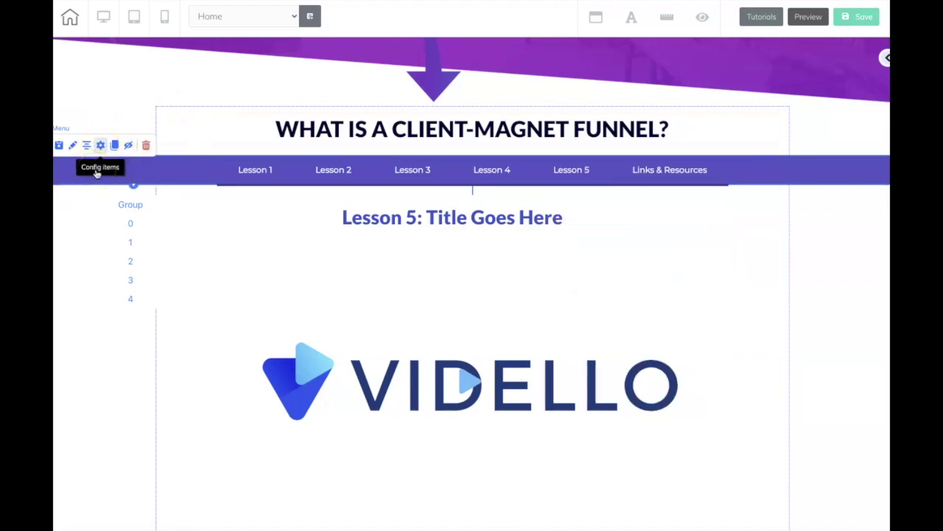
{"action": "left_click", "coordinate": [100, 145]}
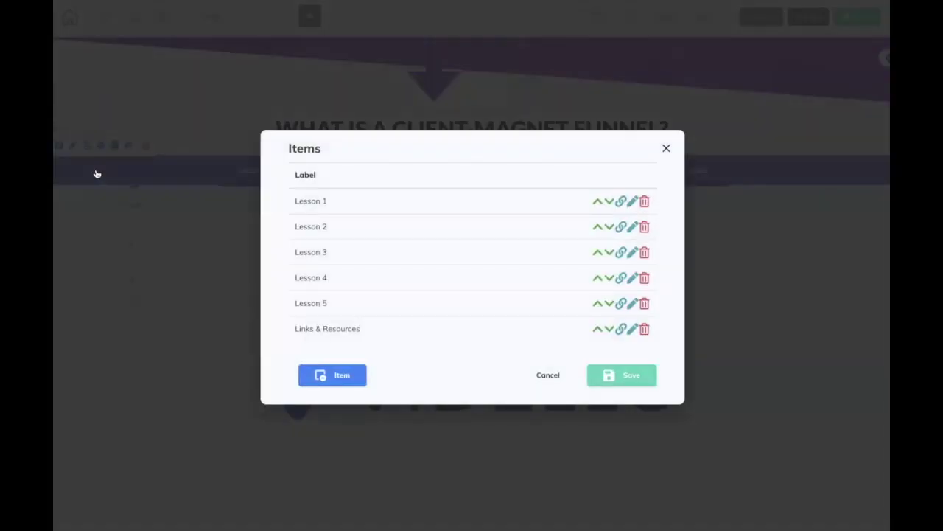
{"action": "left_click", "coordinate": [620, 202]}
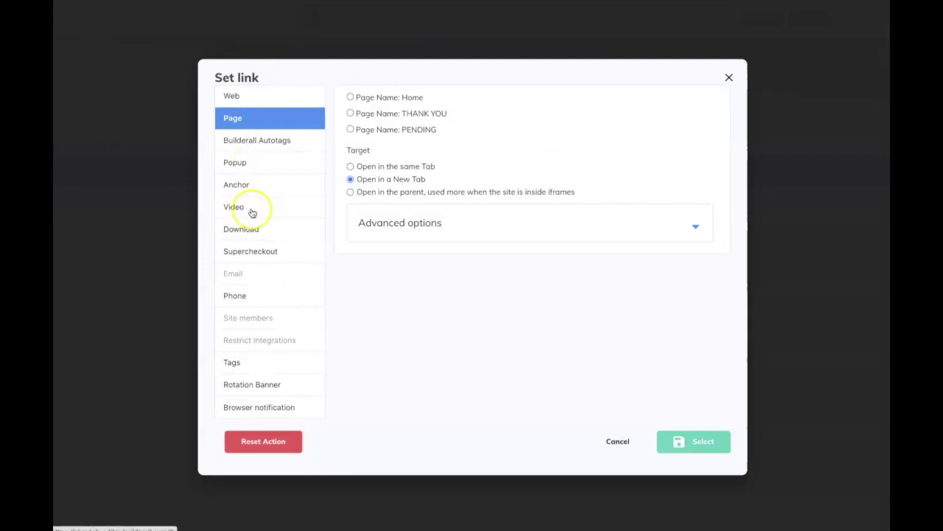
{"action": "left_click", "coordinate": [256, 392]}
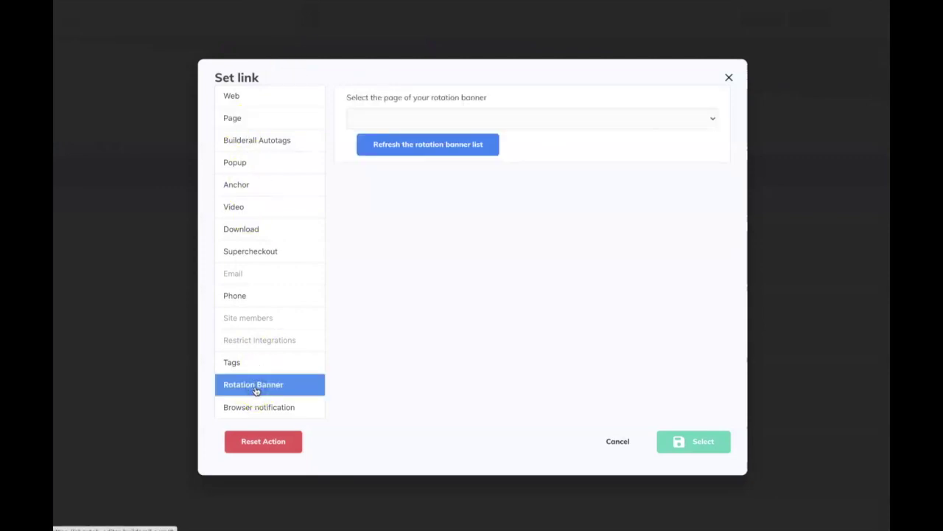
{"action": "left_click", "coordinate": [461, 148]}
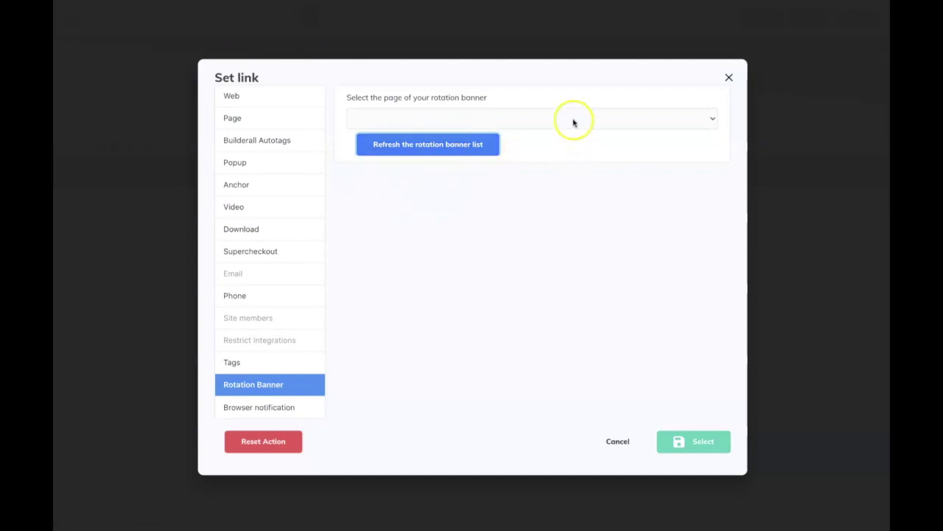
{"action": "left_click", "coordinate": [574, 121]}
{"action": "left_click", "coordinate": [431, 131]}
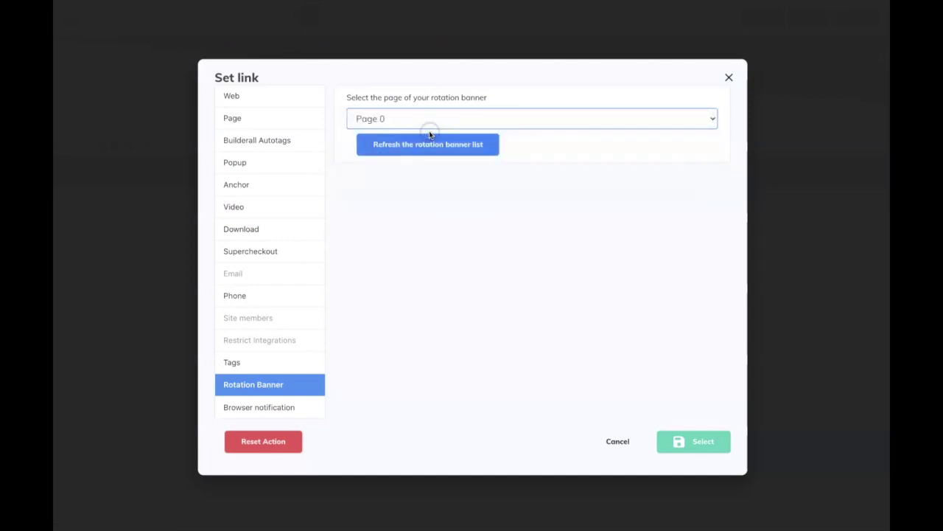
{"action": "left_click", "coordinate": [712, 441]}
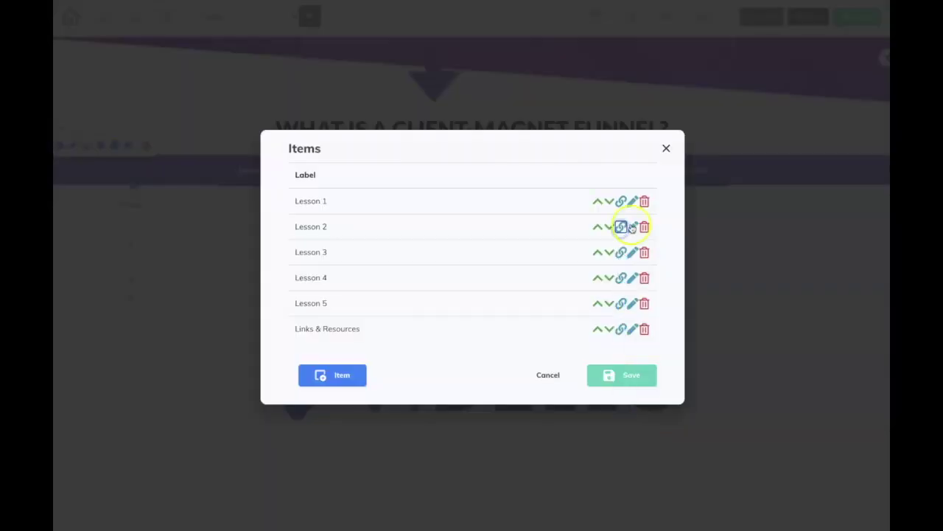
- Link the Lesson 2 menu item to its matching page of the rotation banner
{"action": "left_click", "coordinate": [621, 228]}
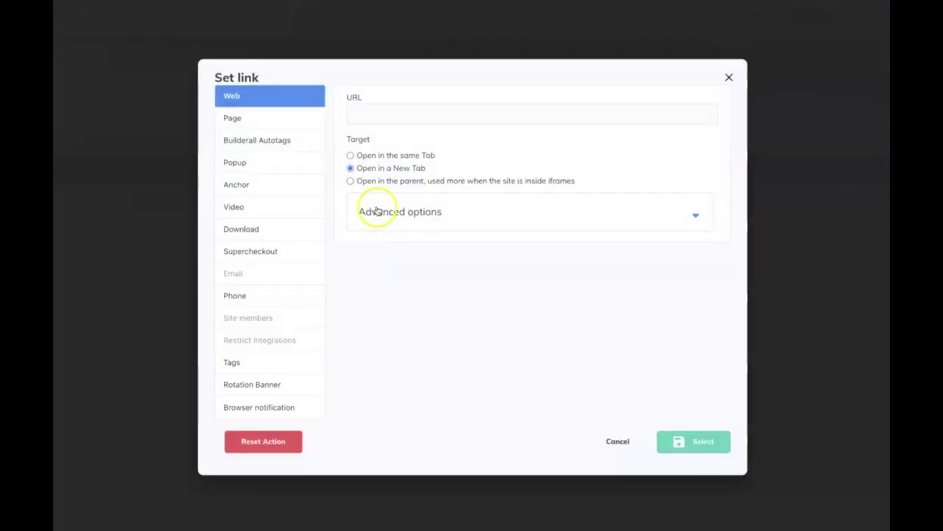
{"action": "left_click", "coordinate": [256, 382]}
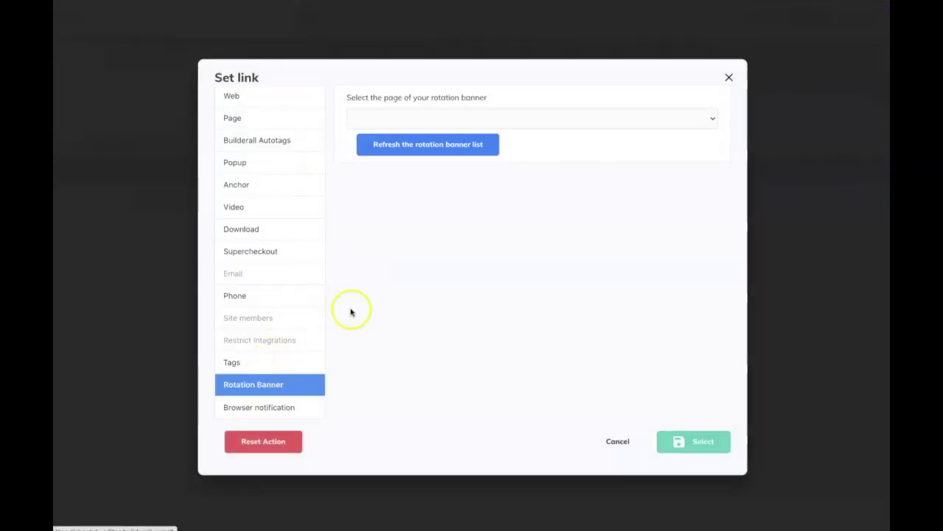
{"action": "left_click", "coordinate": [523, 123]}
{"action": "left_click", "coordinate": [505, 143]}
{"action": "left_click", "coordinate": [701, 442]}
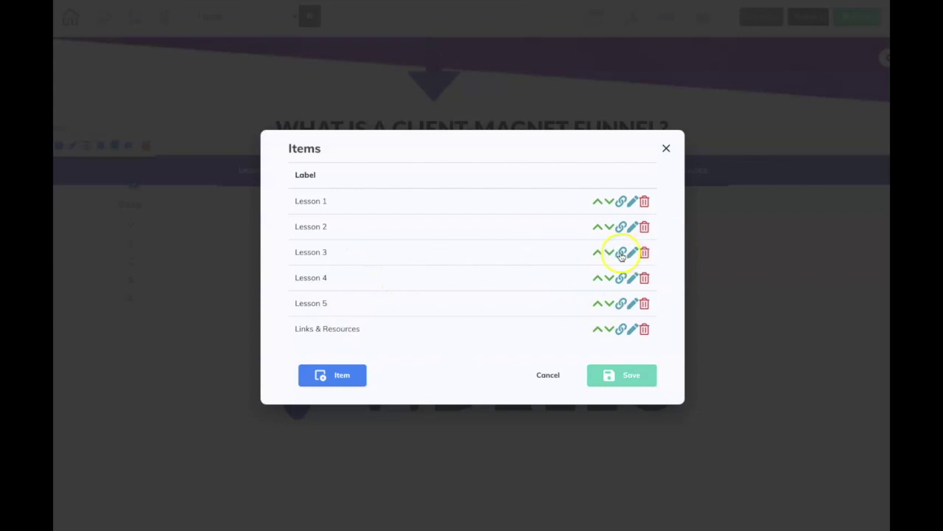
- Link the Lesson 3 menu item to Page 2 of the rotation banner
{"action": "left_click", "coordinate": [621, 254]}
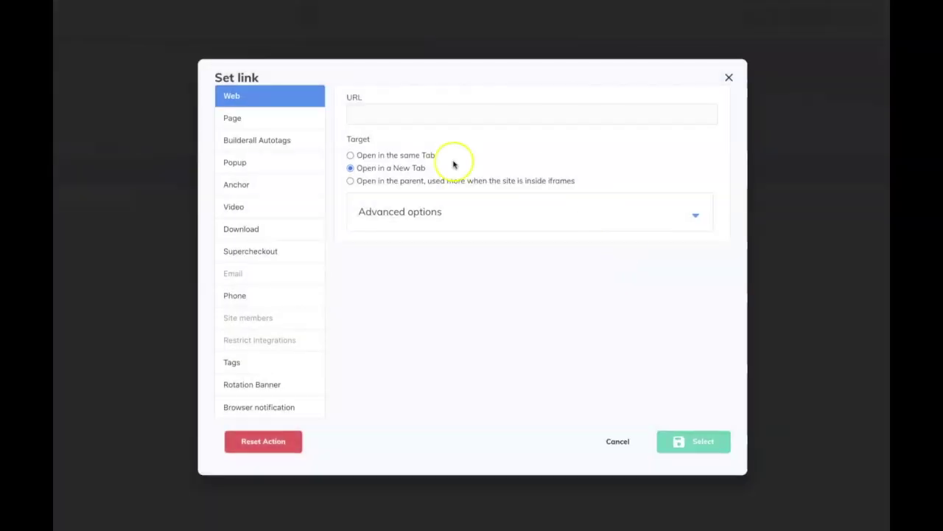
{"action": "left_click", "coordinate": [260, 382]}
{"action": "left_click", "coordinate": [521, 118]}
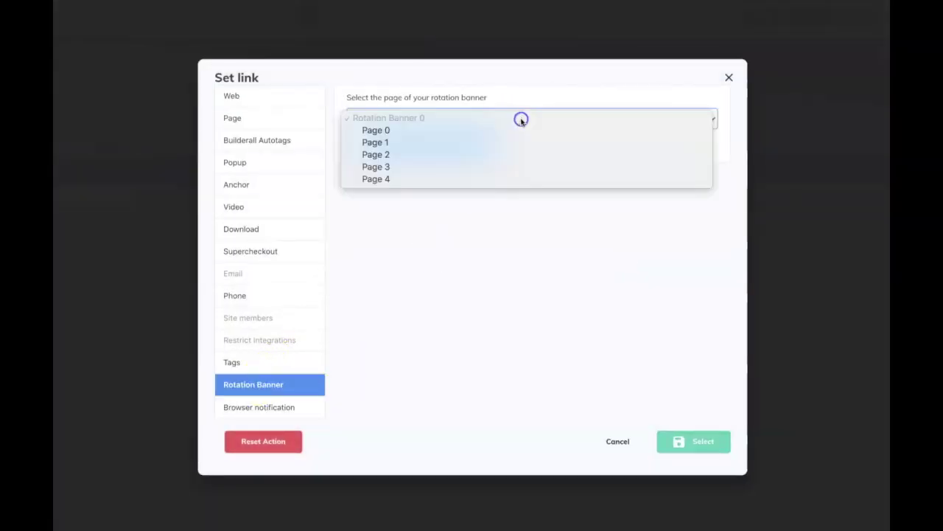
{"action": "left_click", "coordinate": [480, 157]}
{"action": "left_click", "coordinate": [709, 438]}
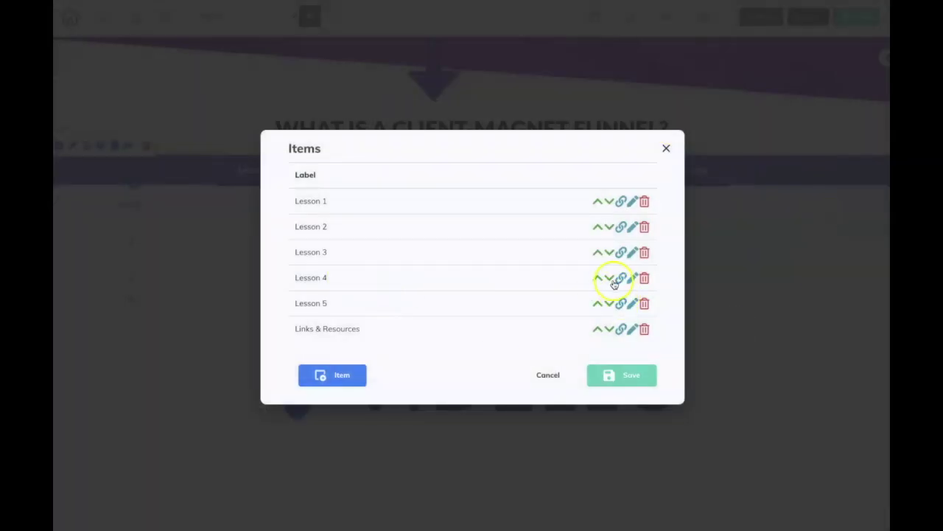
- Link the Lesson 4 menu item to Page 3 of the rotation banner
{"action": "left_click", "coordinate": [620, 279]}
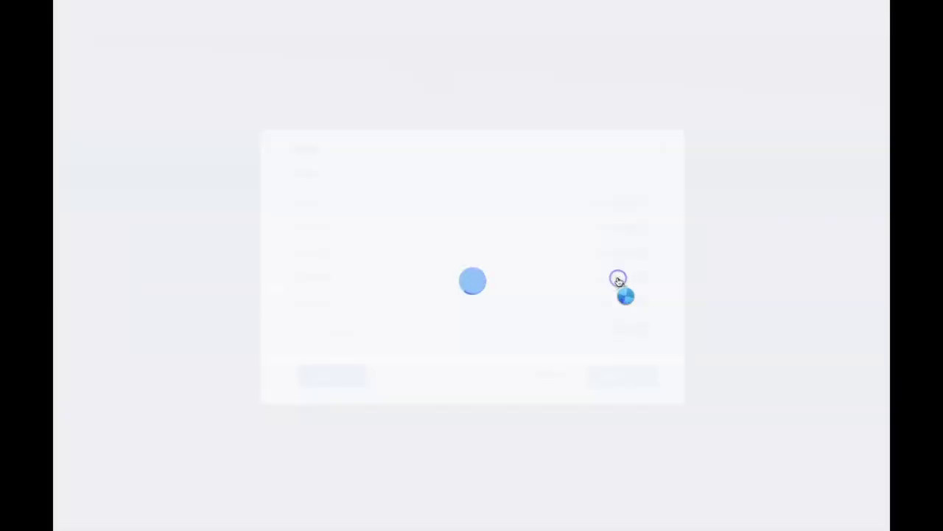
{"action": "left_click", "coordinate": [260, 384]}
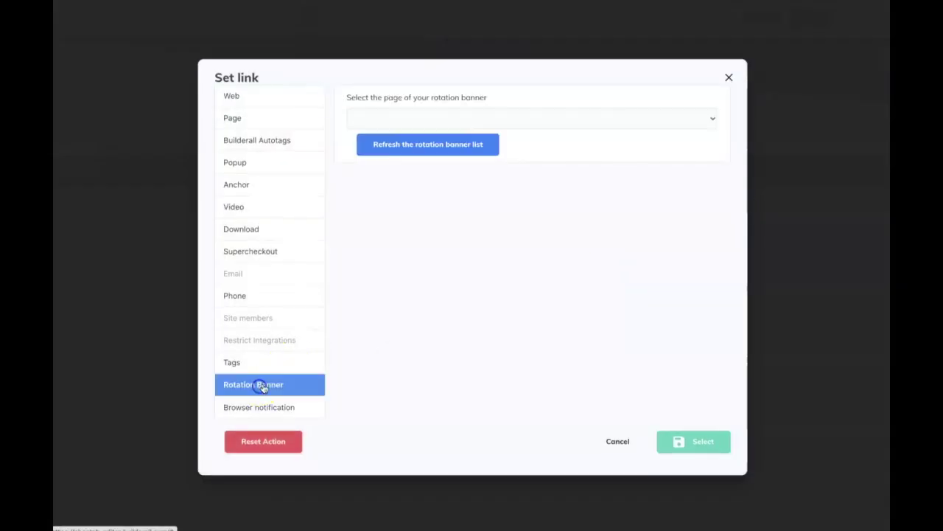
{"action": "left_click", "coordinate": [514, 118]}
{"action": "left_click", "coordinate": [488, 167]}
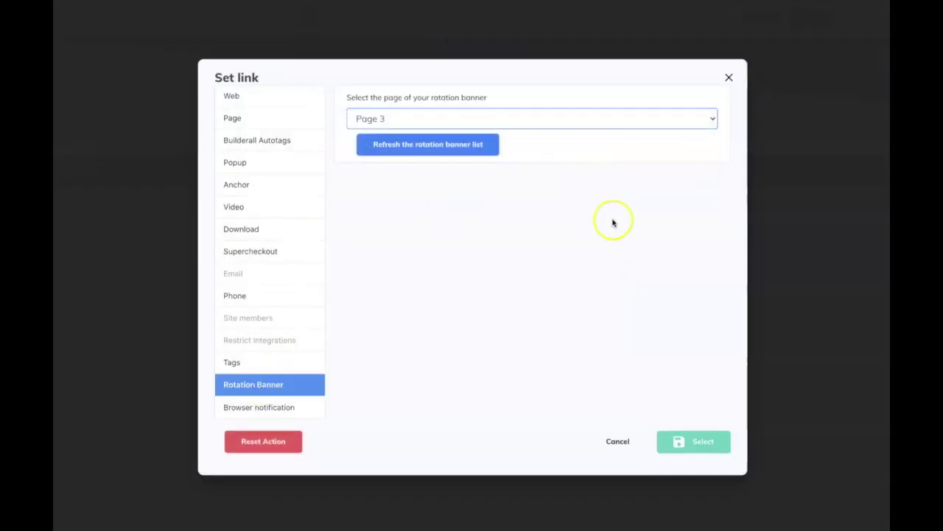
{"action": "left_click", "coordinate": [682, 445]}
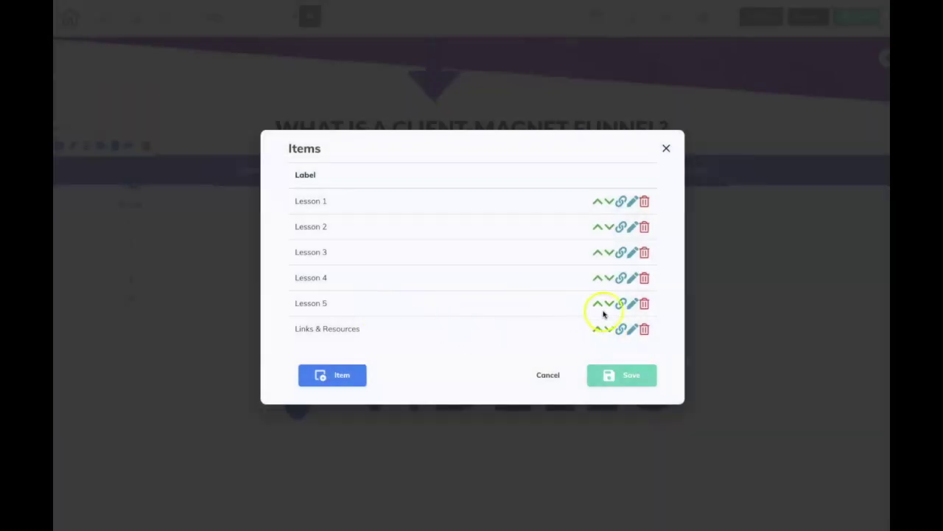
- Link the Lesson 5 menu item to Page 4 of the rotation banner and save the menu's item list
{"action": "left_click", "coordinate": [622, 303]}
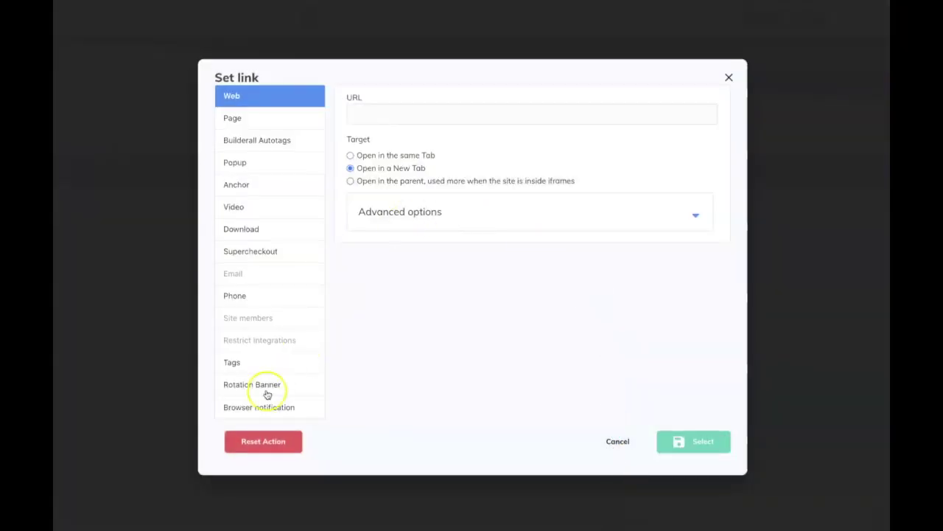
{"action": "left_click", "coordinate": [265, 389]}
{"action": "left_click", "coordinate": [533, 116]}
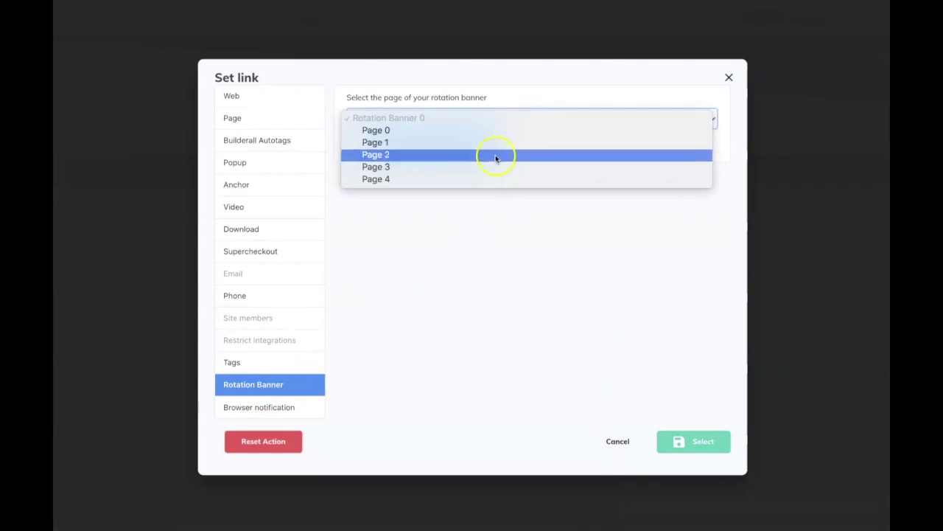
{"action": "left_click", "coordinate": [487, 181]}
{"action": "left_click", "coordinate": [695, 441]}
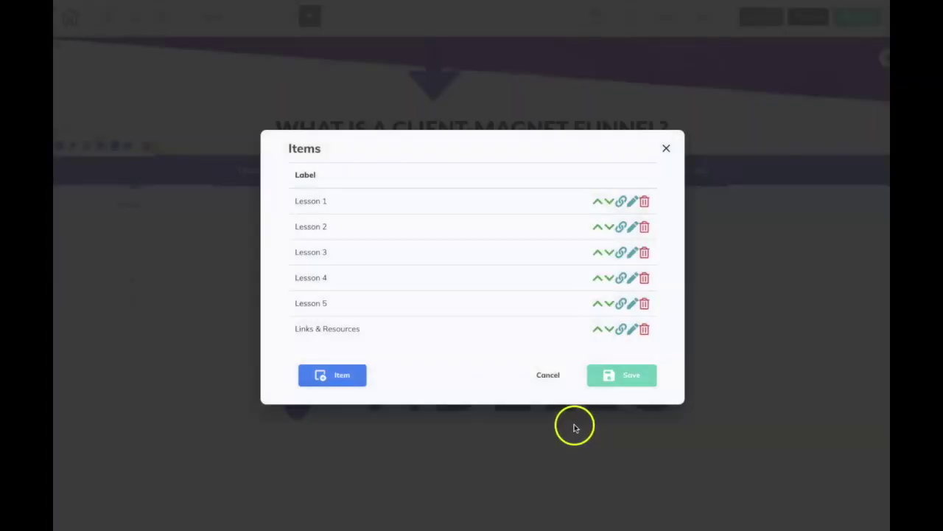
{"action": "left_click", "coordinate": [630, 378]}
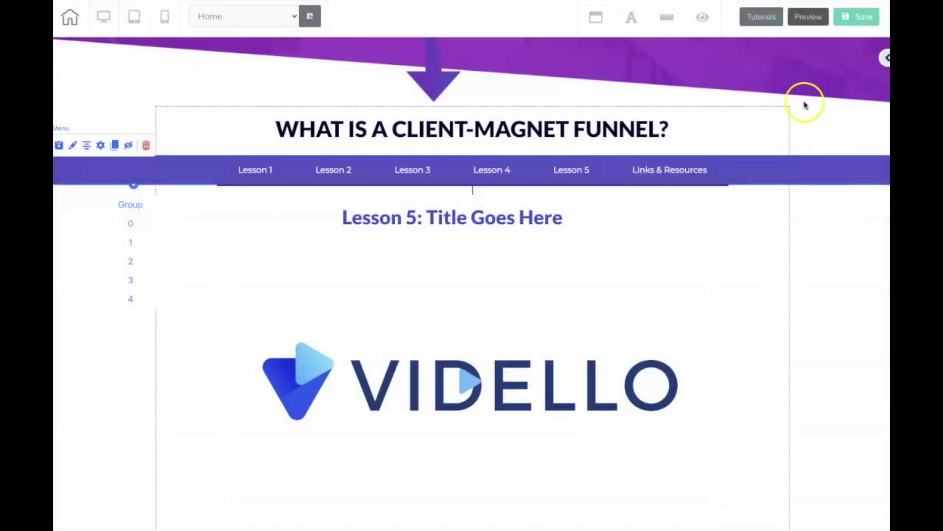
- Save the Home page, publish the site from the editor and dismiss the publishing dialog
{"action": "left_click", "coordinate": [857, 17]}
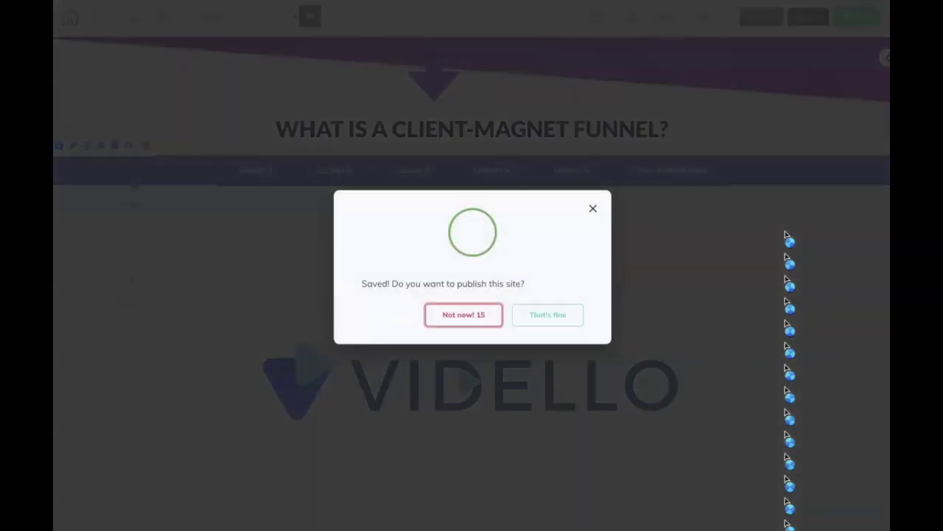
{"action": "left_click", "coordinate": [575, 322]}
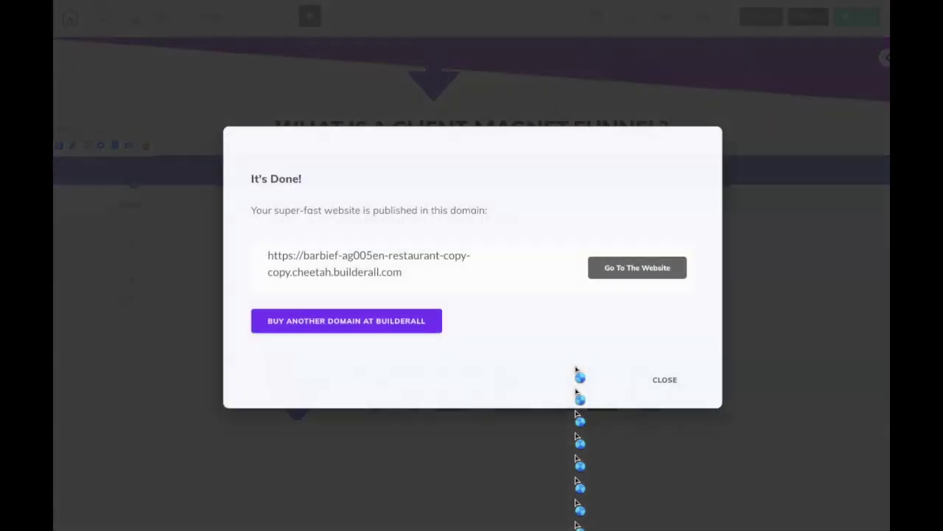
{"action": "left_click", "coordinate": [663, 379]}
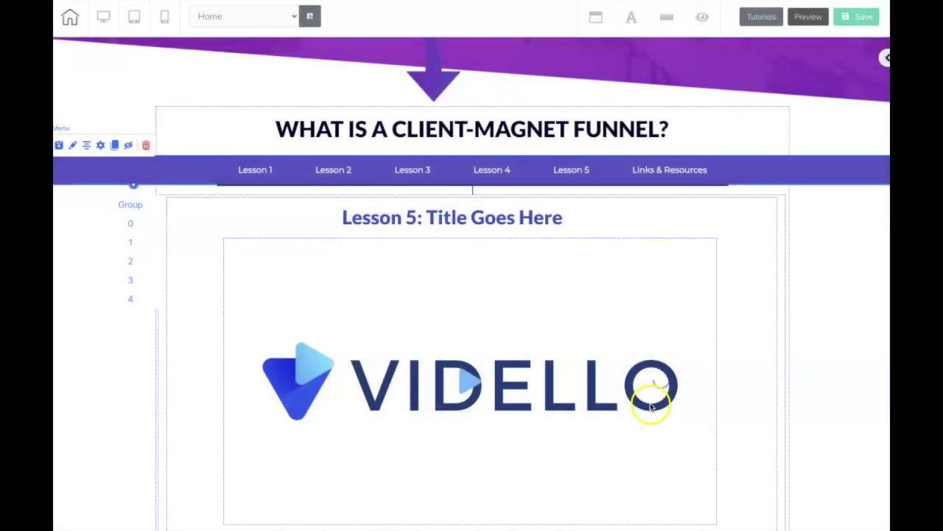
- Leave the editor for the site's page overview and publish the whole restaurant site from there
{"action": "left_click", "coordinate": [70, 20]}
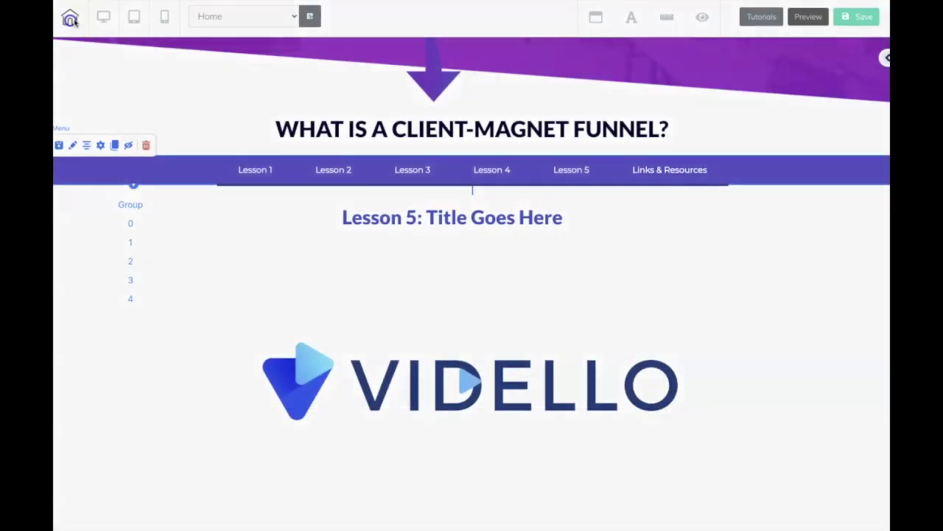
{"action": "left_click", "coordinate": [516, 280]}
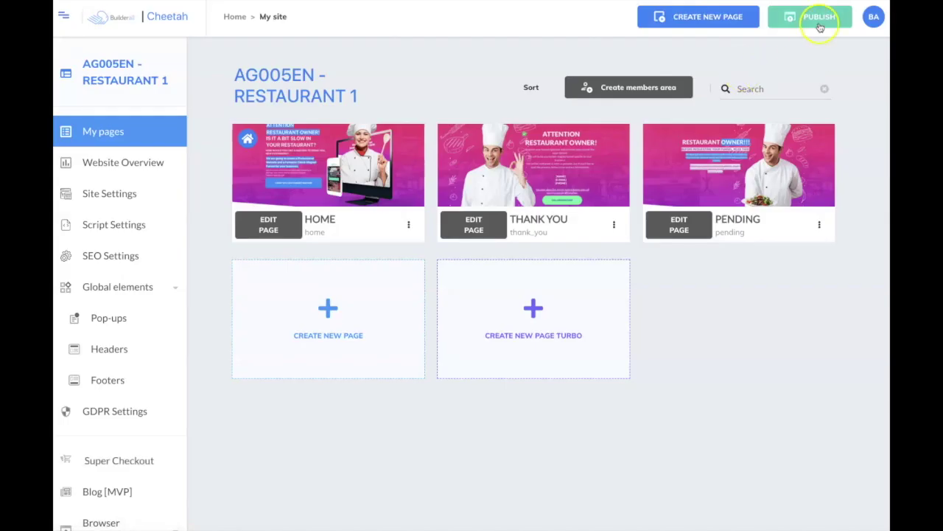
{"action": "left_click", "coordinate": [814, 17]}
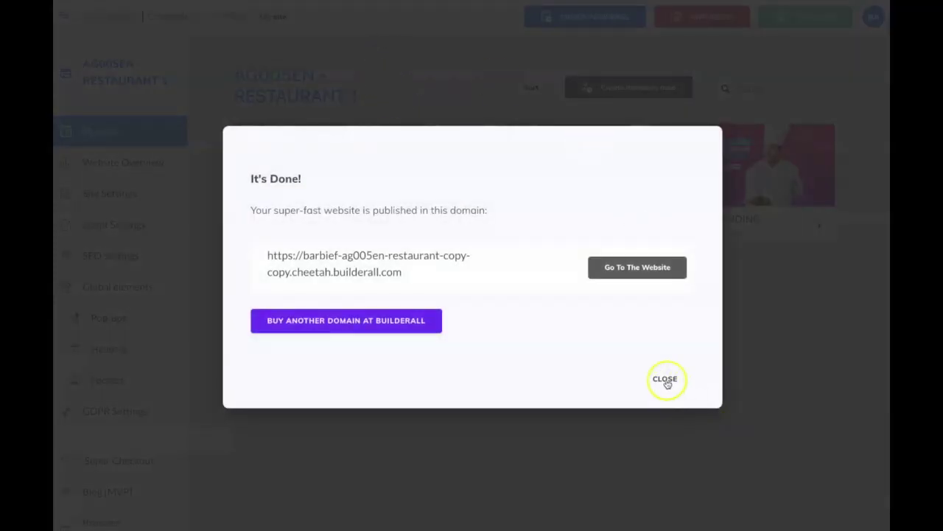
{"action": "left_click", "coordinate": [666, 380]}
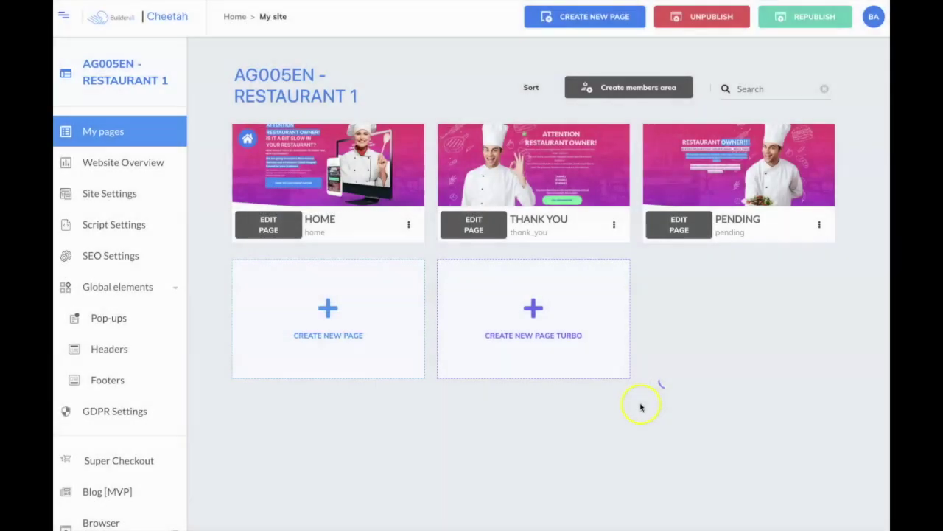
- View the live Home page and advance through its lesson slides using the slider's own navigation
{"action": "left_click", "coordinate": [408, 227]}
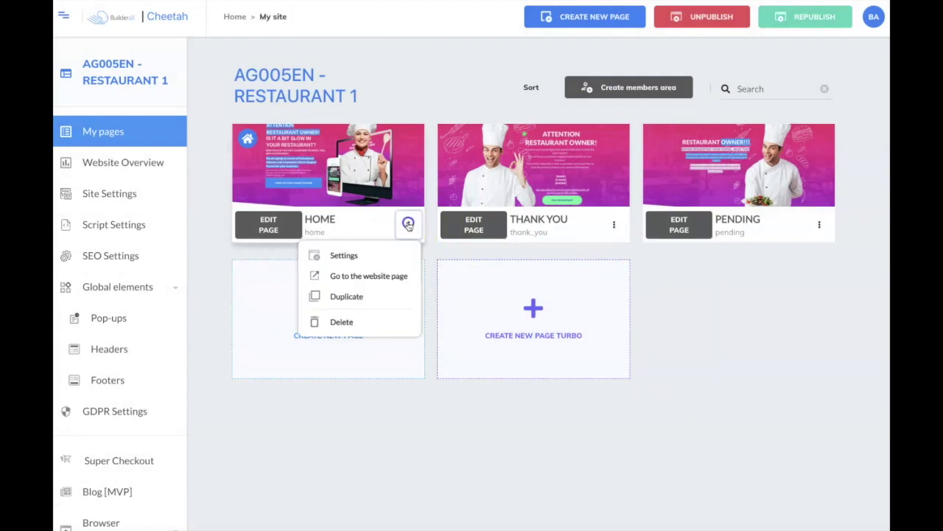
{"action": "left_click", "coordinate": [394, 274]}
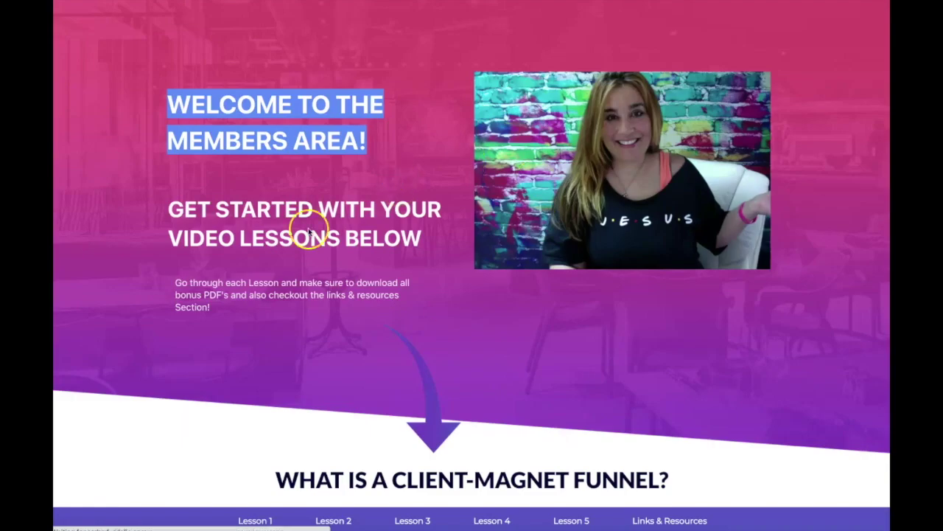
{"action": "scroll", "coordinate": [314, 126], "scroll_direction": "down", "scroll_amount": 4}
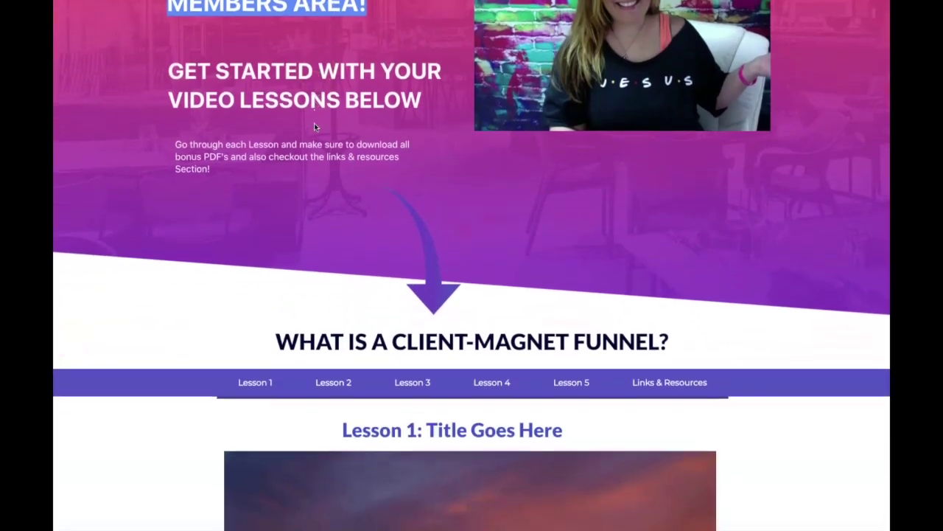
{"action": "scroll", "coordinate": [314, 127], "scroll_direction": "down", "scroll_amount": 2}
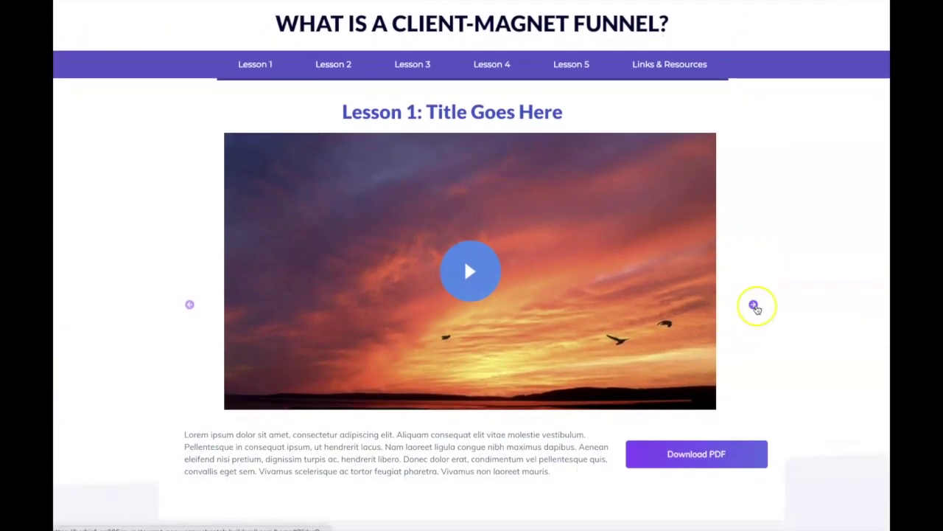
{"action": "left_click", "coordinate": [754, 306]}
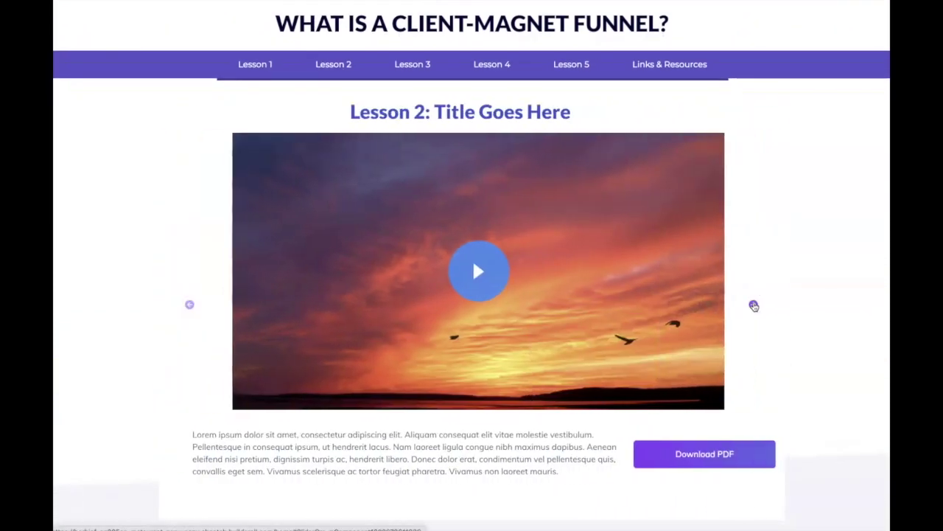
{"action": "left_click", "coordinate": [754, 305]}
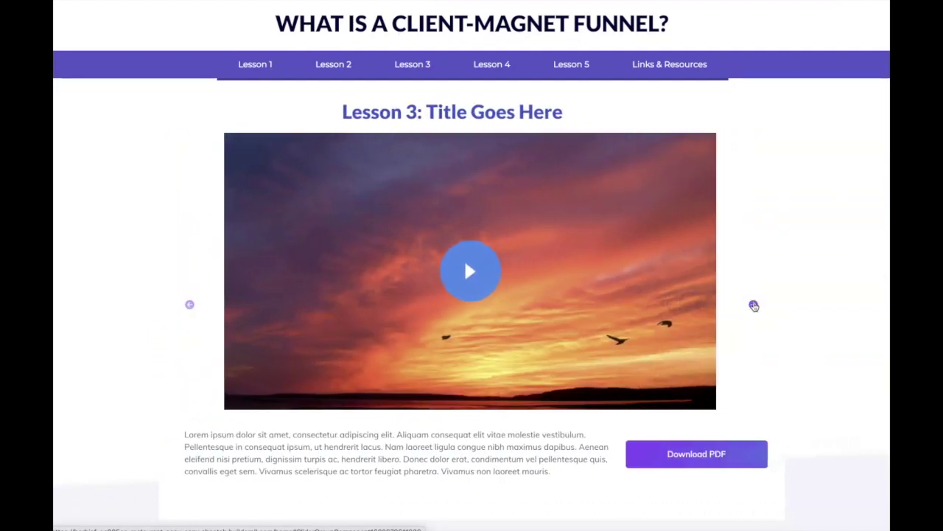
{"action": "left_click", "coordinate": [754, 305]}
{"action": "left_click", "coordinate": [754, 305]}
- Test the live navigation menu's links from Lesson 1 through Lesson 5
{"action": "left_click", "coordinate": [253, 66]}
{"action": "left_click", "coordinate": [319, 64]}
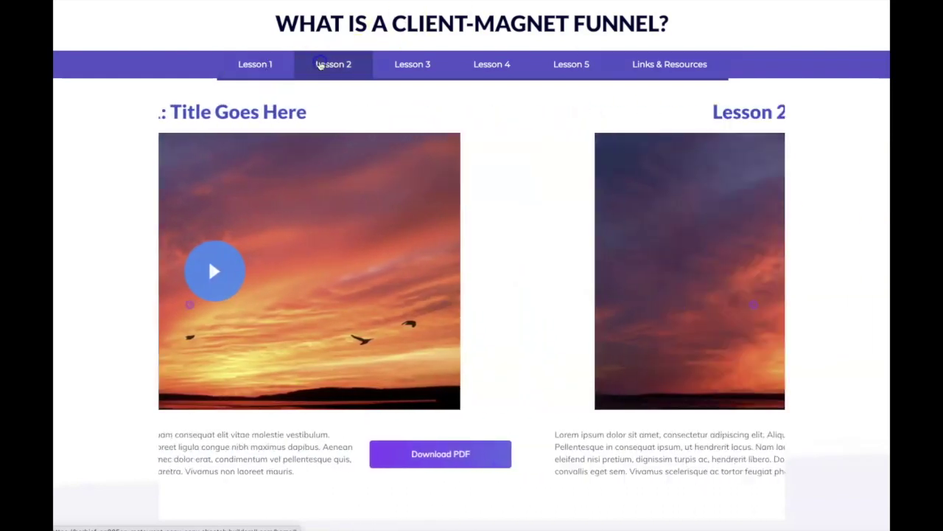
{"action": "left_click", "coordinate": [404, 64]}
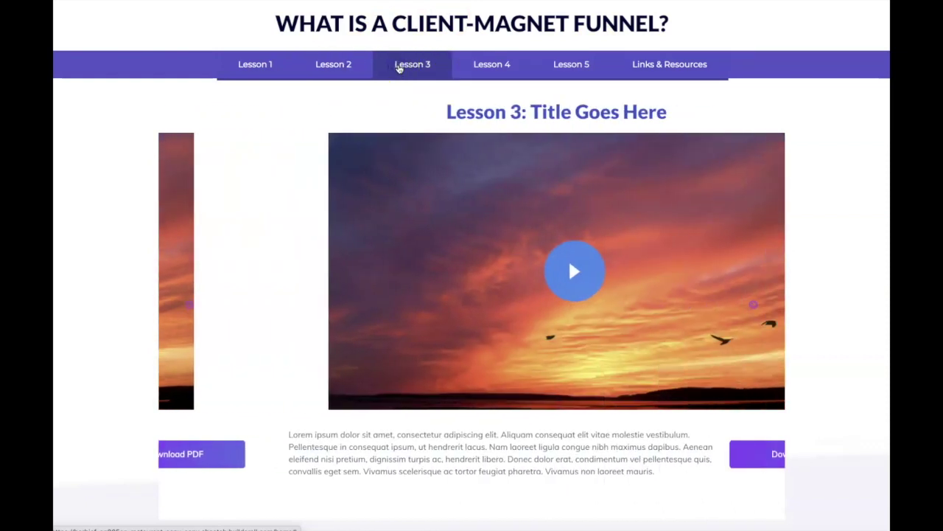
{"action": "left_click", "coordinate": [477, 65]}
{"action": "left_click", "coordinate": [558, 68]}
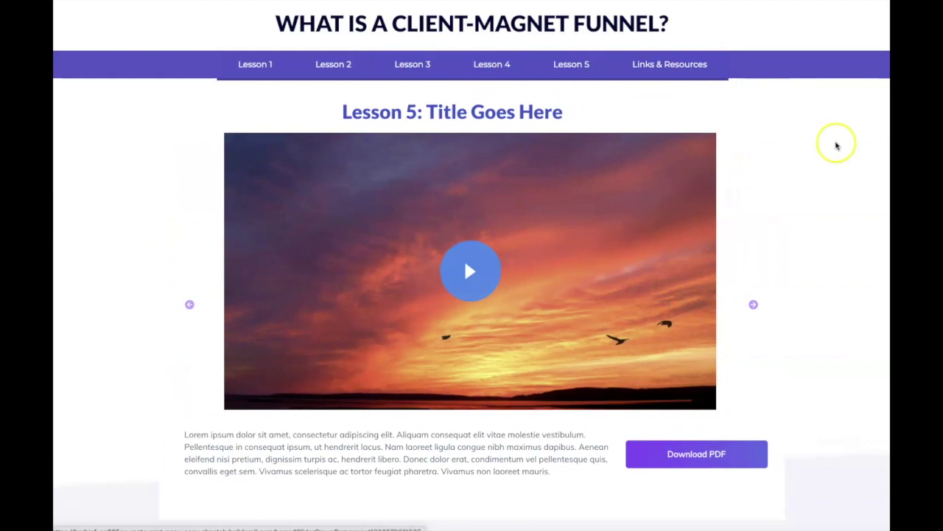
- Review the live members page's layout, from the hero section and navigation menu to the content below the lesson slider
{"action": "scroll", "coordinate": [814, 149], "scroll_direction": "down", "scroll_amount": 3}
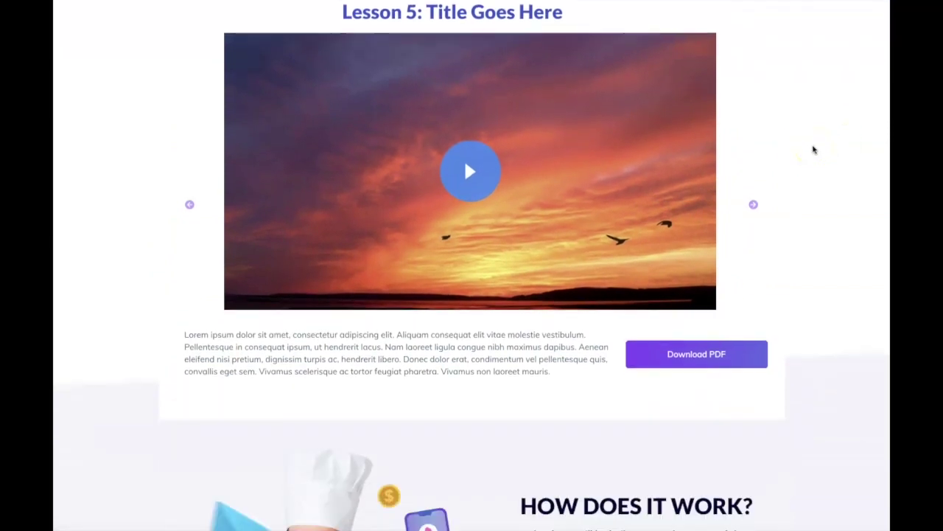
{"action": "scroll", "coordinate": [814, 150], "scroll_direction": "up", "scroll_amount": 9}
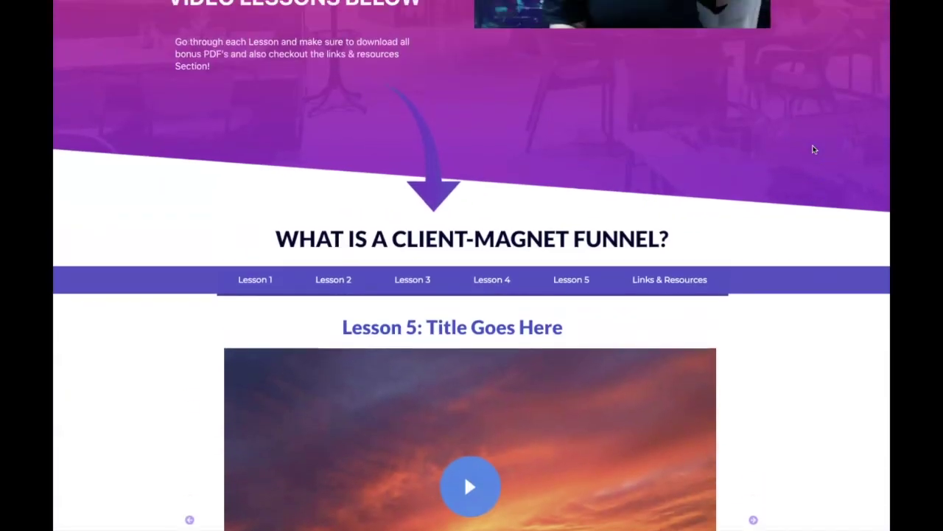
{"action": "scroll", "coordinate": [814, 149], "scroll_direction": "down", "scroll_amount": 6}
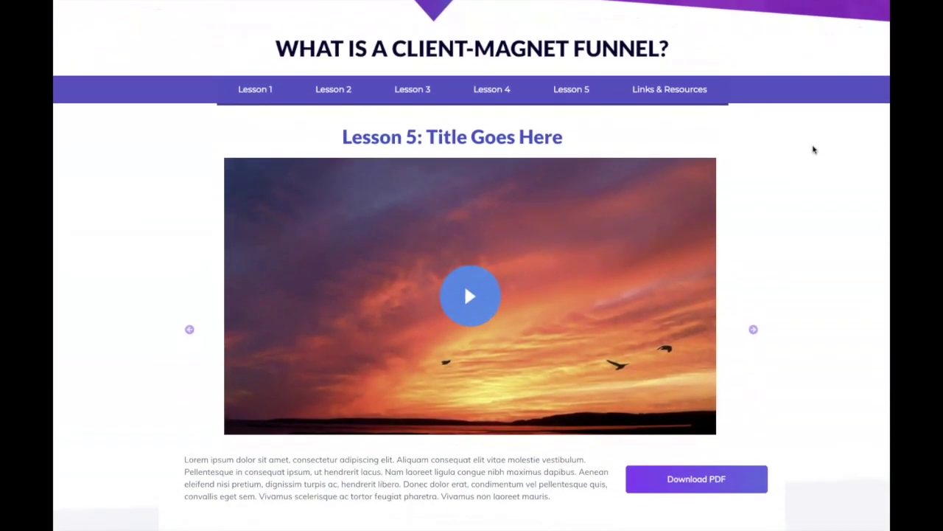
{"action": "scroll", "coordinate": [814, 150], "scroll_direction": "up", "scroll_amount": 2}
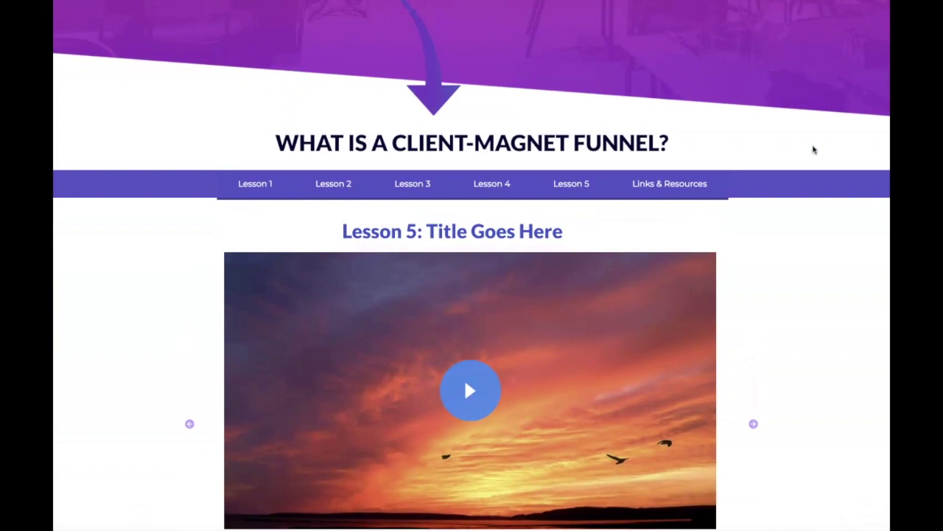
{"action": "scroll", "coordinate": [814, 150], "scroll_direction": "down", "scroll_amount": 2}
{"action": "scroll", "coordinate": [814, 149], "scroll_direction": "up", "scroll_amount": 1}
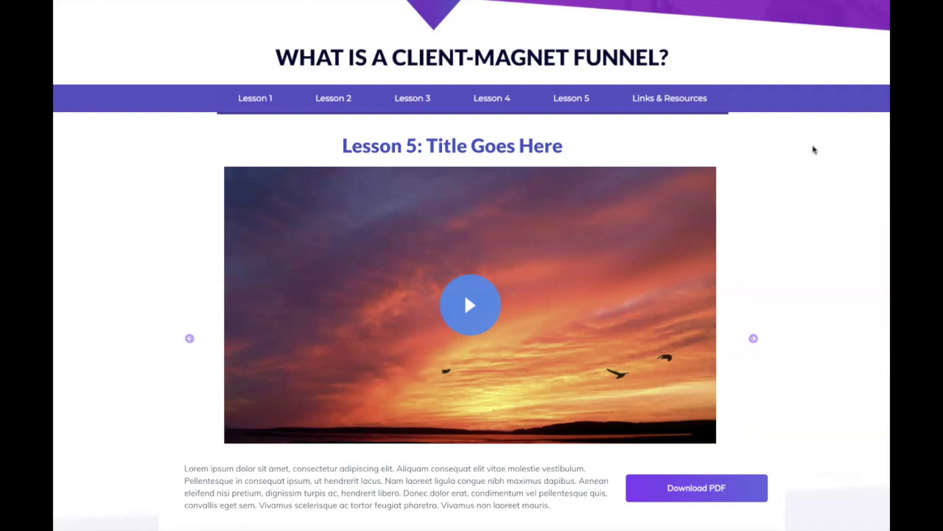
{"action": "scroll", "coordinate": [814, 149], "scroll_direction": "up", "scroll_amount": 5}
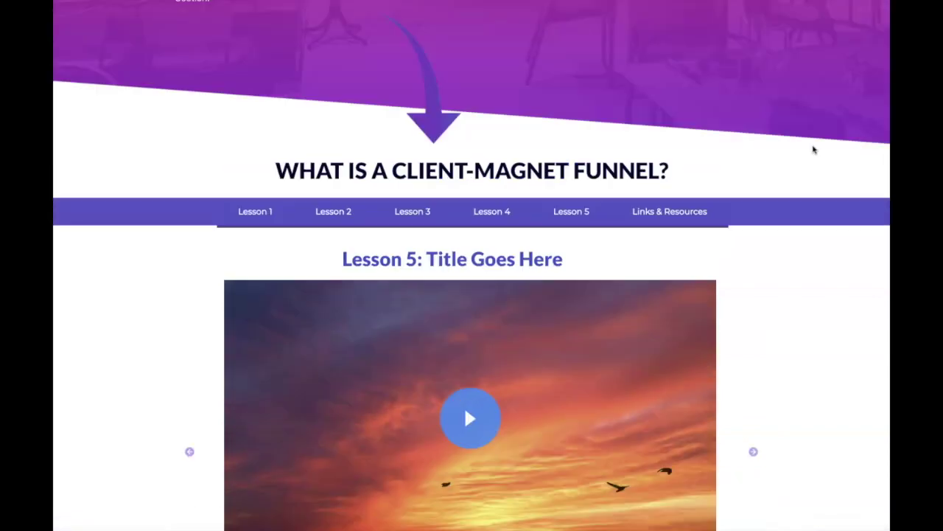
{"action": "left_click", "coordinate": [791, 160]}
{"action": "scroll", "coordinate": [790, 160], "scroll_direction": "down", "scroll_amount": 1}
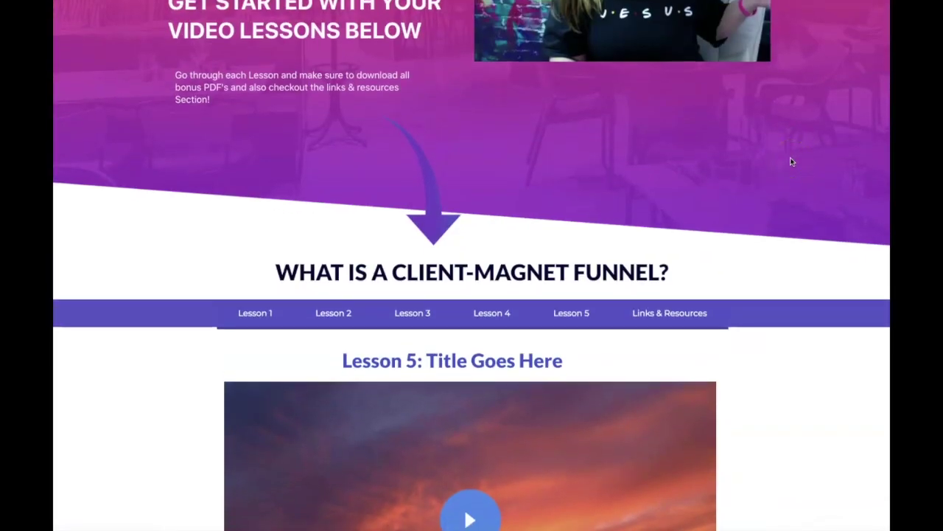
{"action": "scroll", "coordinate": [791, 160], "scroll_direction": "down", "scroll_amount": 2}
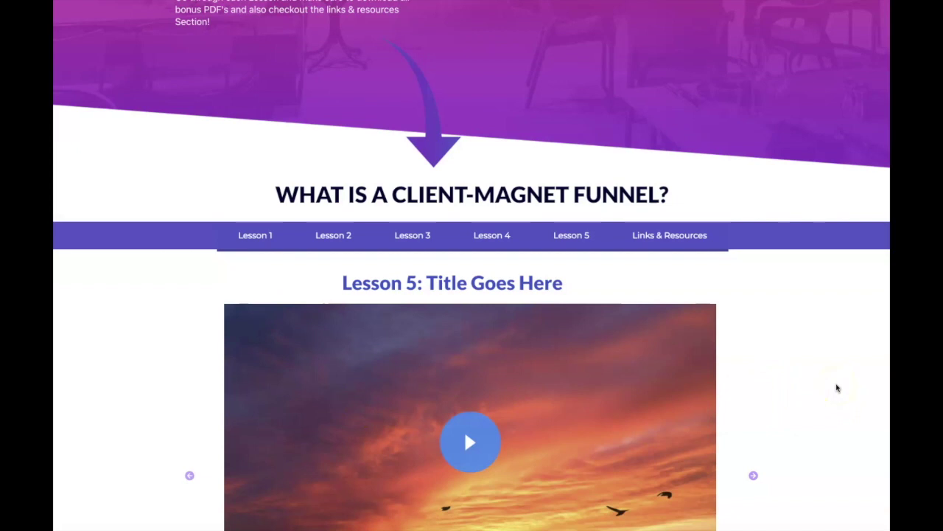
- Look over the whole live page, from the members area welcome section and lesson slider to the footer, and return to the welcome section
{"action": "scroll", "coordinate": [837, 389], "scroll_direction": "down", "scroll_amount": 2}
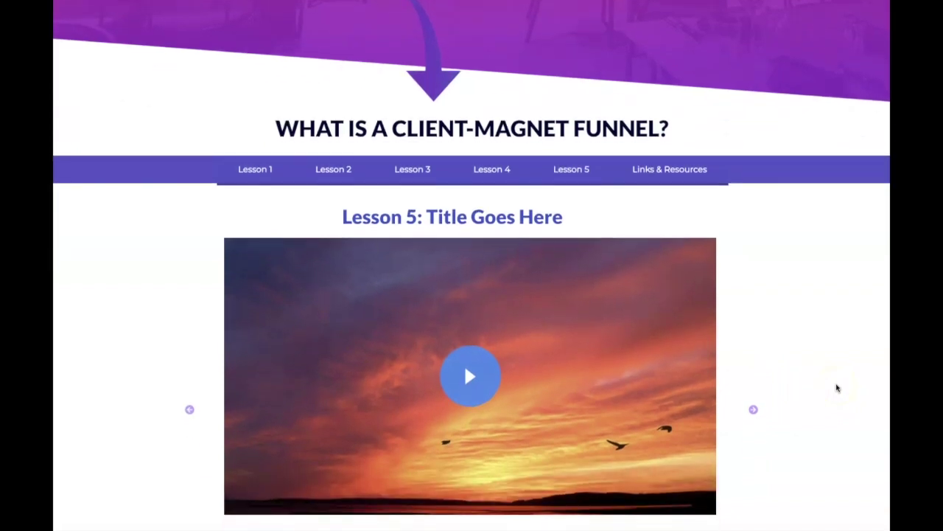
{"action": "scroll", "coordinate": [836, 386], "scroll_direction": "up", "scroll_amount": 5}
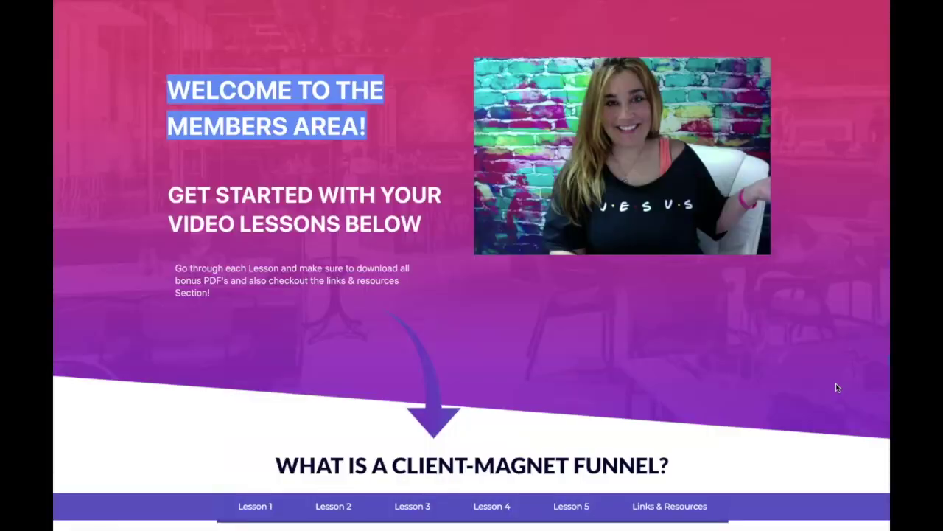
{"action": "scroll", "coordinate": [756, 337], "scroll_direction": "down", "scroll_amount": 4}
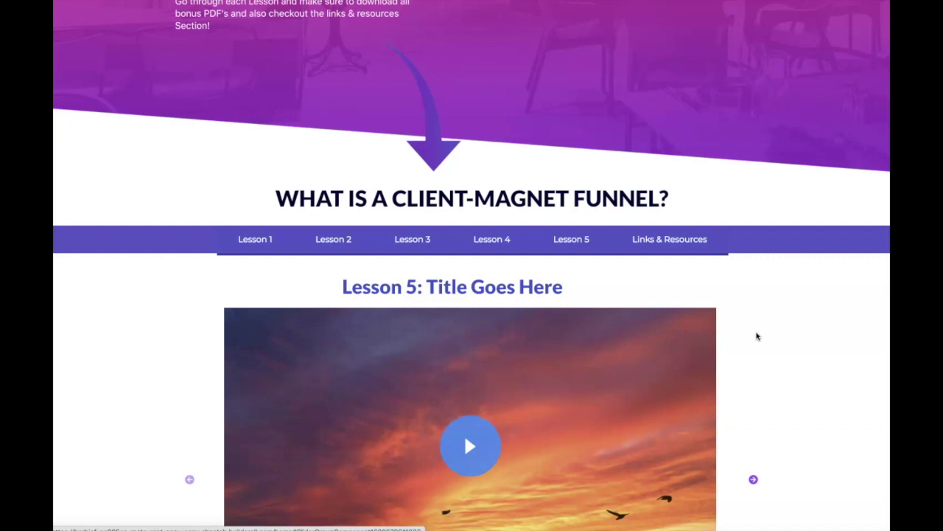
{"action": "scroll", "coordinate": [756, 337], "scroll_direction": "up", "scroll_amount": 5}
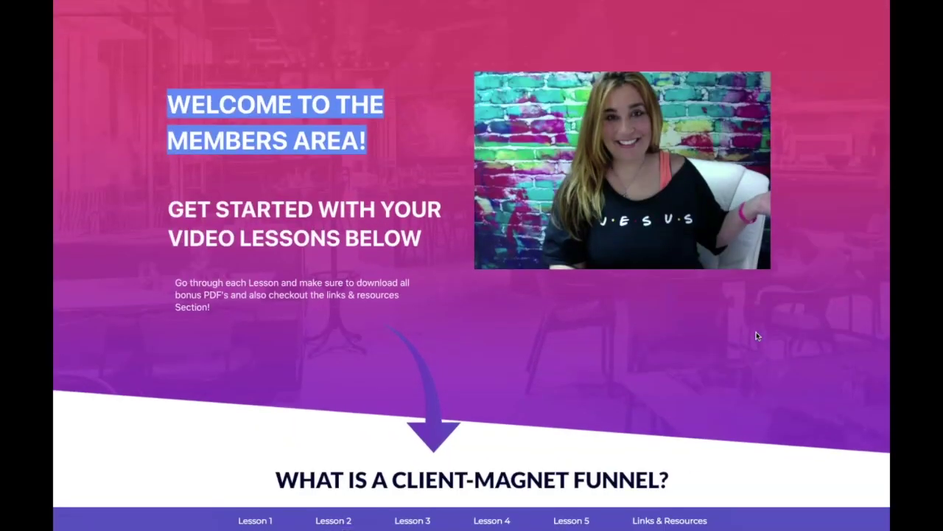
{"action": "left_click", "coordinate": [763, 352]}
{"action": "scroll", "coordinate": [612, 327], "scroll_direction": "down", "scroll_amount": 2}
{"action": "scroll", "coordinate": [616, 331], "scroll_direction": "down", "scroll_amount": 4}
{"action": "left_click", "coordinate": [747, 329]}
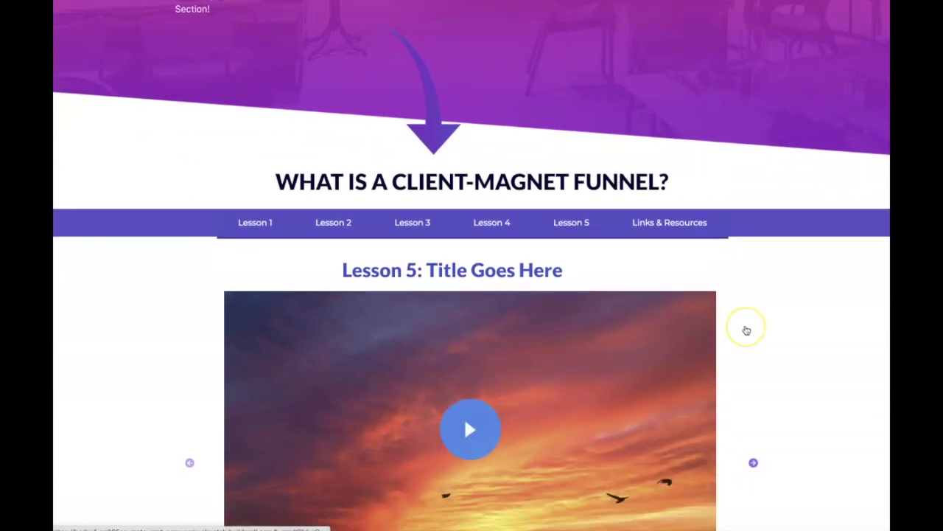
{"action": "scroll", "coordinate": [747, 330], "scroll_direction": "down", "scroll_amount": 4}
{"action": "scroll", "coordinate": [747, 330], "scroll_direction": "down", "scroll_amount": 15}
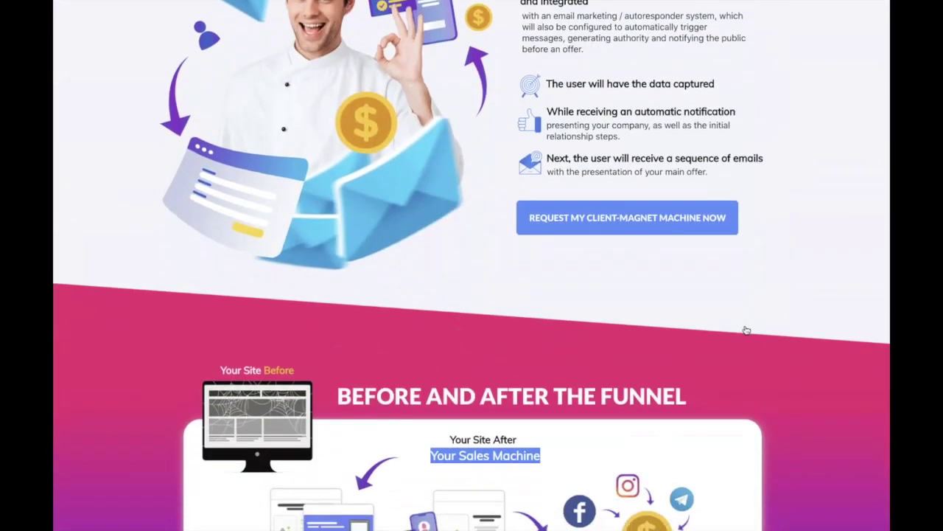
{"action": "scroll", "coordinate": [746, 330], "scroll_direction": "down", "scroll_amount": 14}
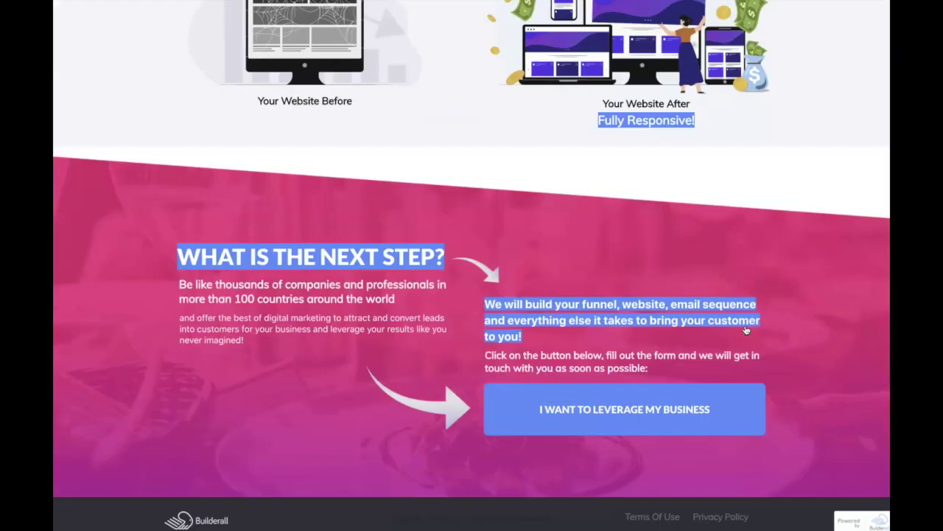
{"action": "scroll", "coordinate": [746, 330], "scroll_direction": "up", "scroll_amount": 20}
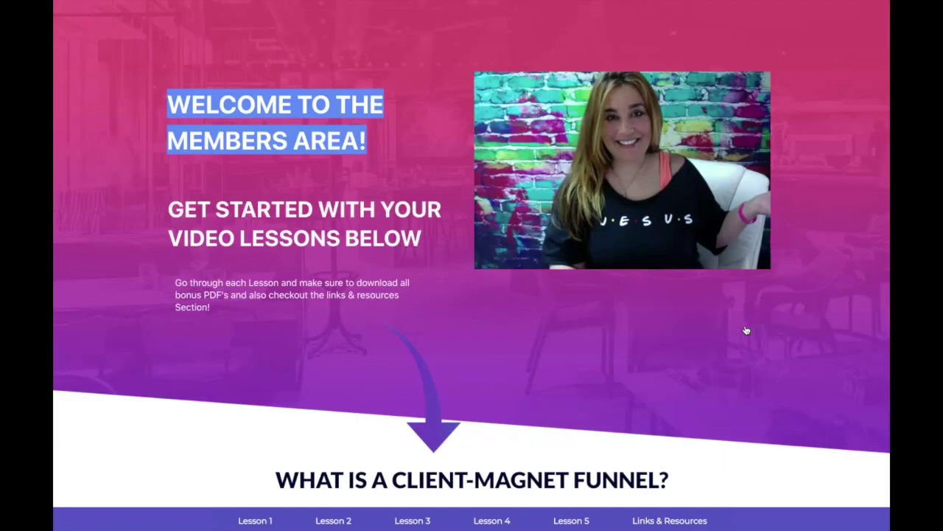
{"action": "scroll", "coordinate": [747, 330], "scroll_direction": "down", "scroll_amount": 3}
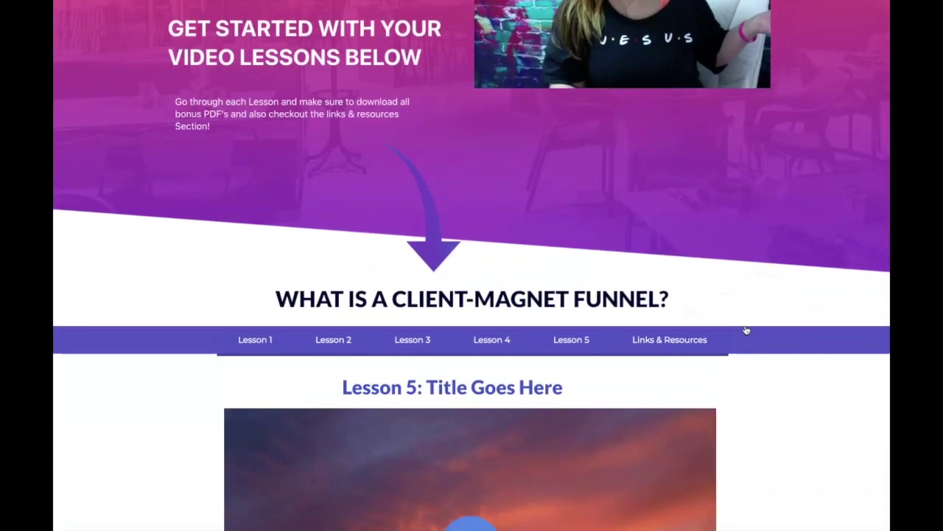
{"action": "scroll", "coordinate": [747, 331], "scroll_direction": "up", "scroll_amount": 3}
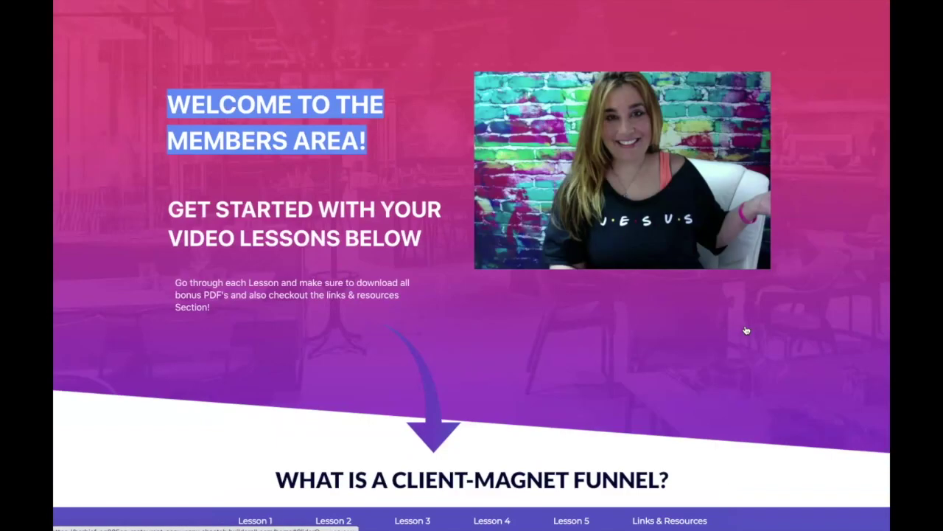